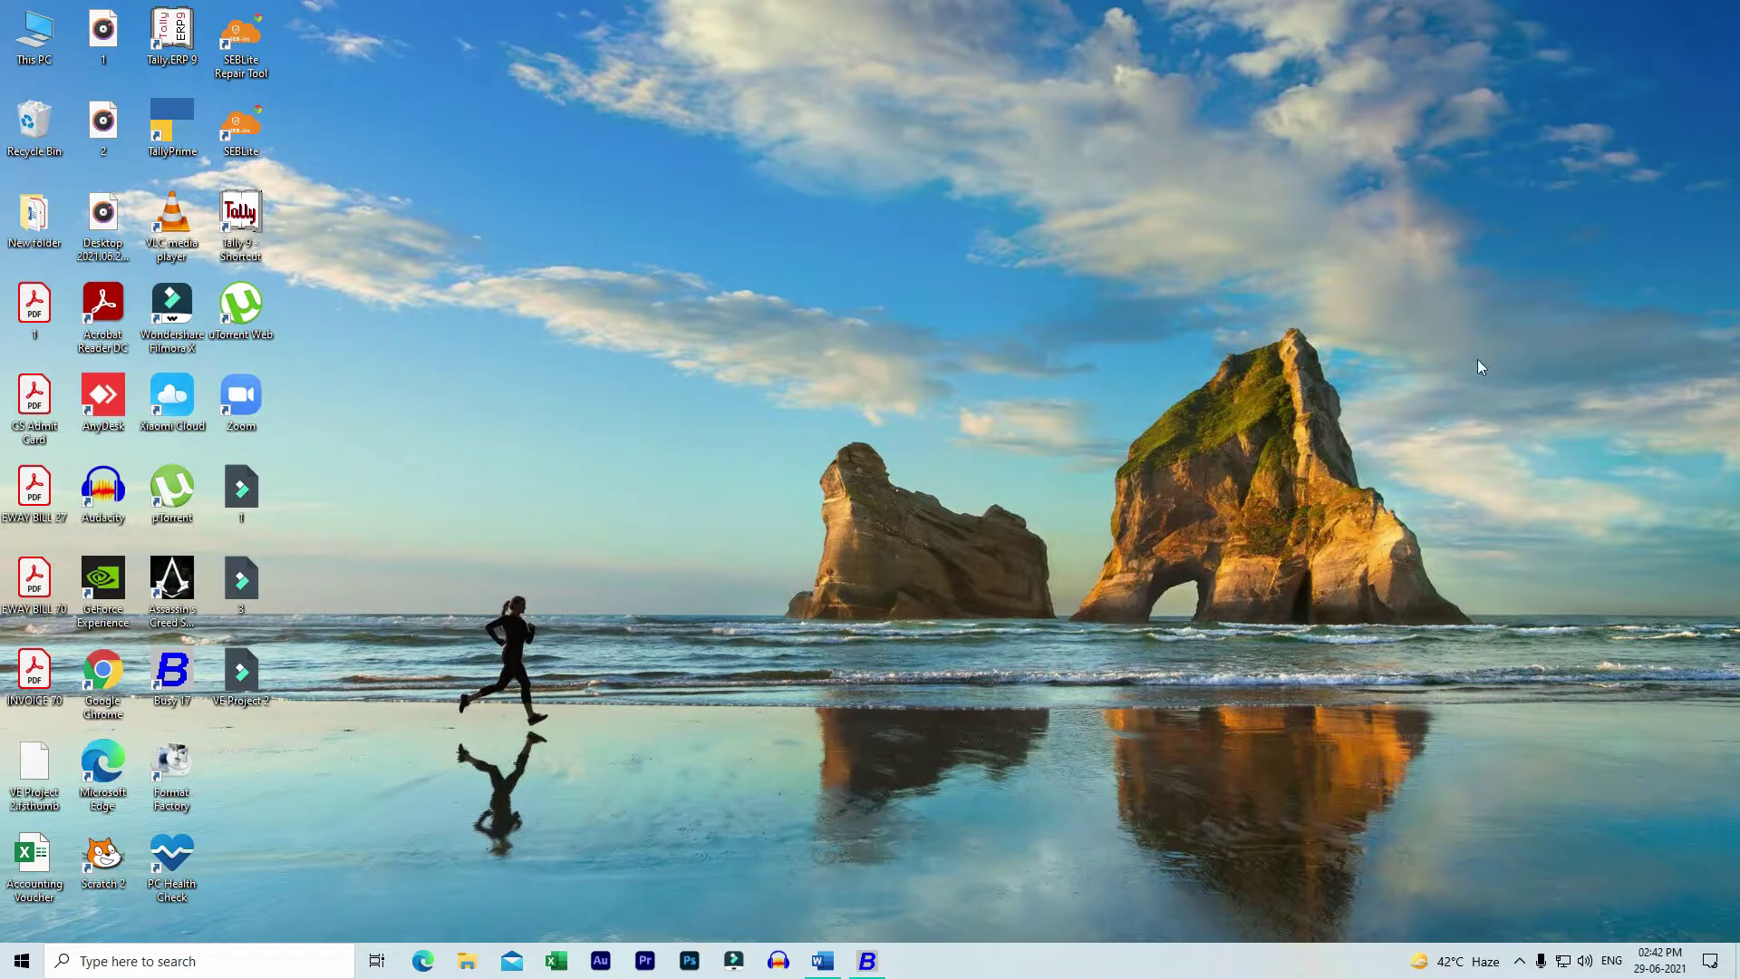
# - Restore the Busy 17 window from the taskbar so it fills the screen
pyautogui.click(861, 961)
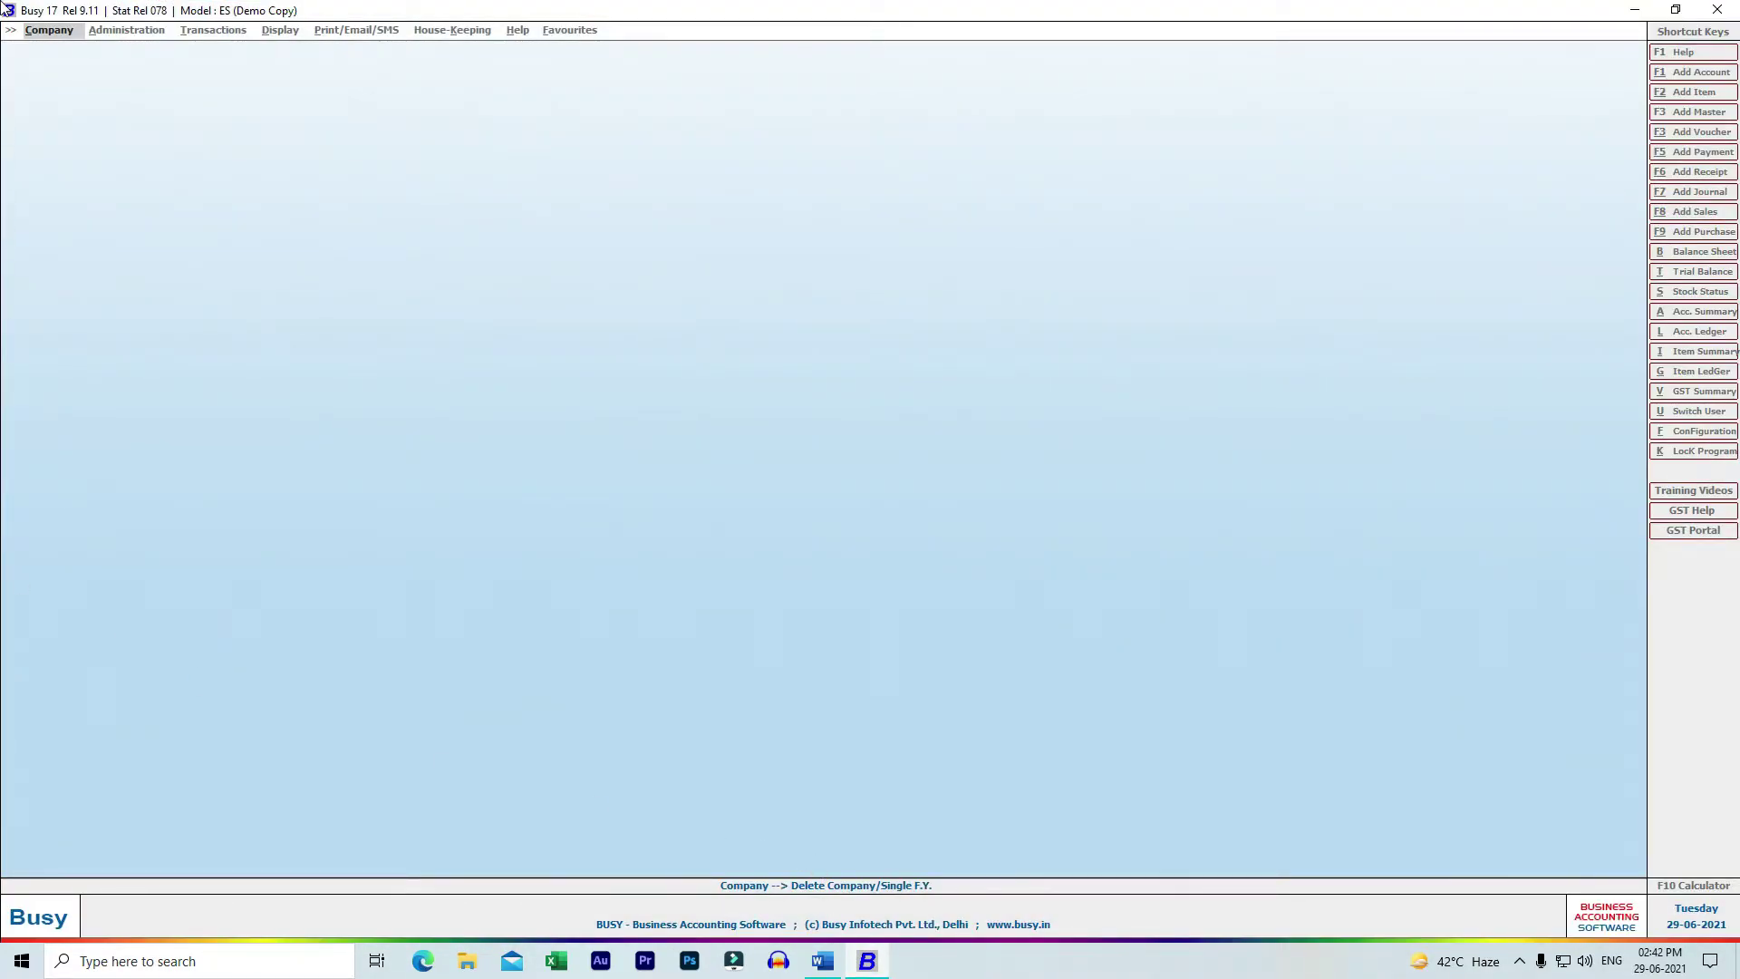
# - Choose Create Company from the Company menu
pyautogui.click(50, 34)
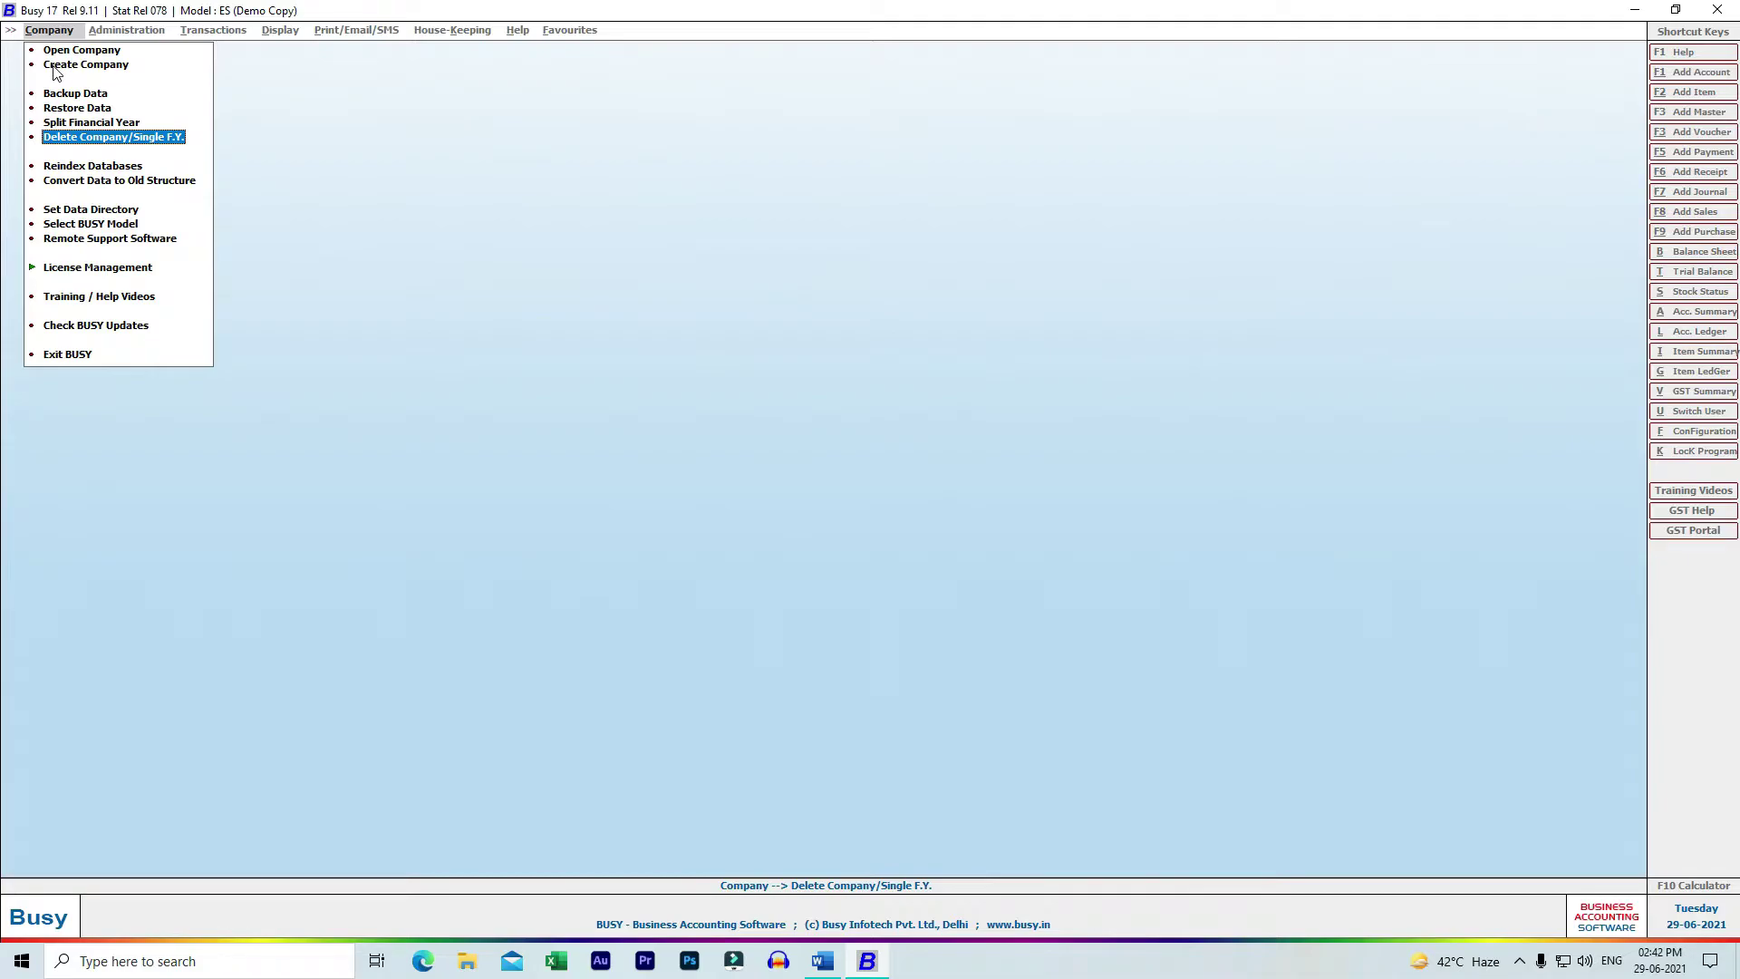
pyautogui.click(56, 68)
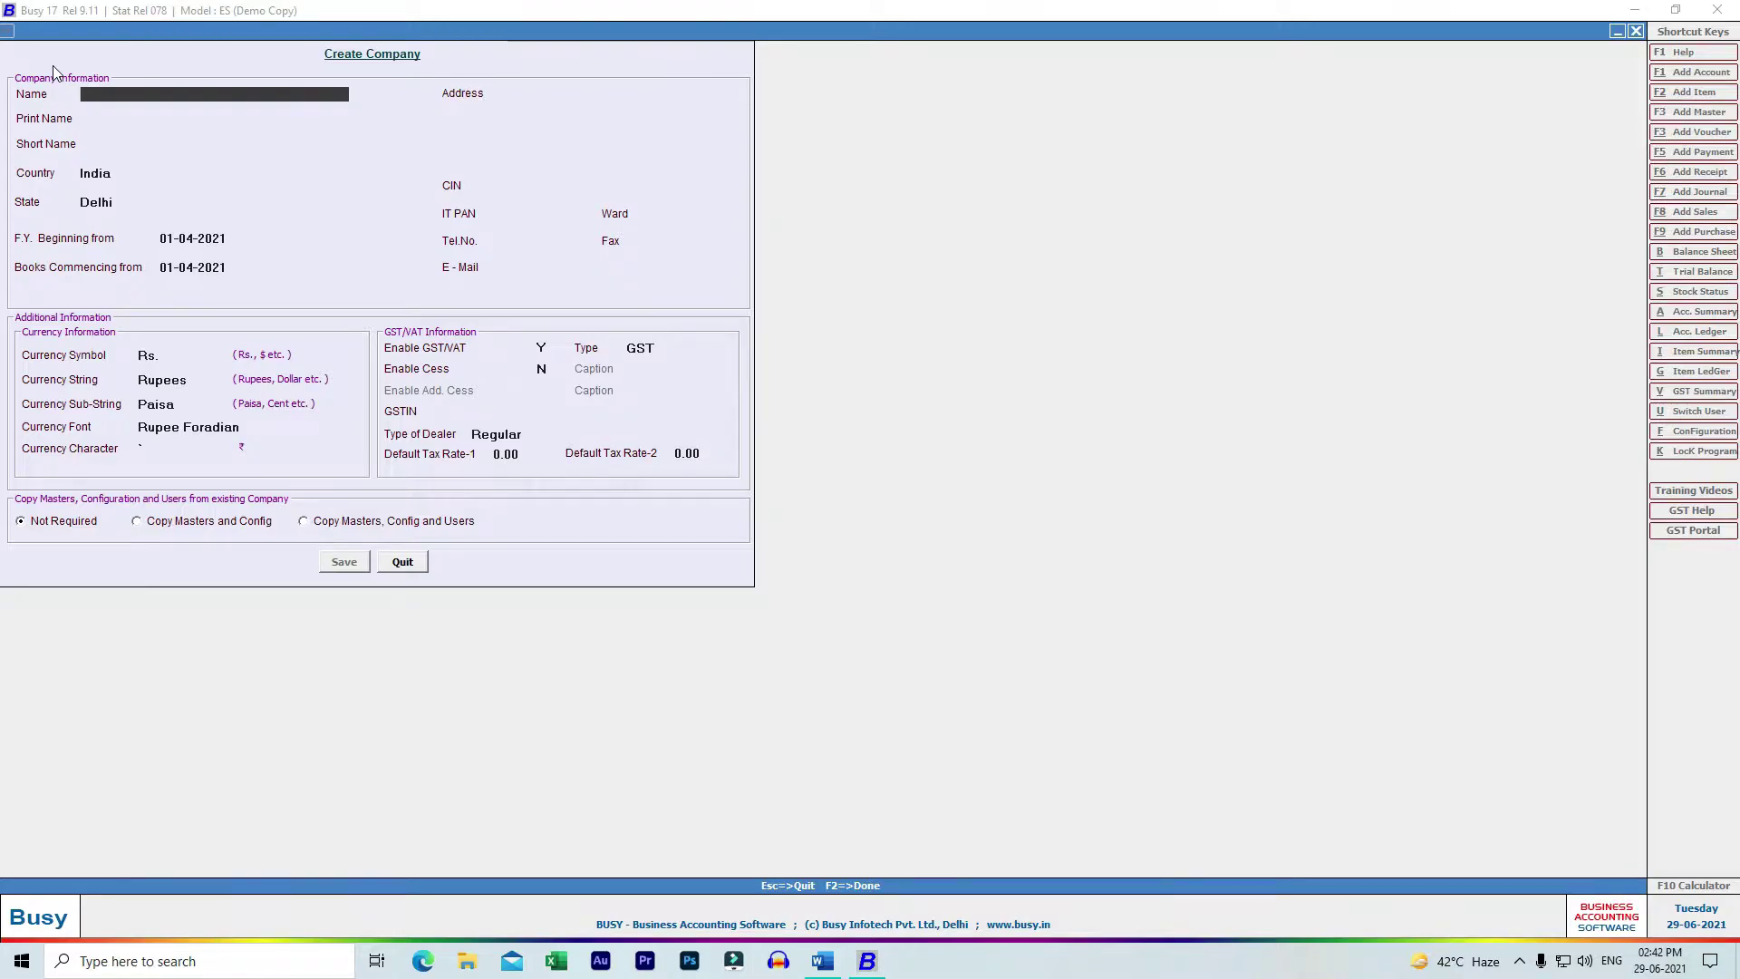
# - Name the company 'Arrow Base Classes', short name ABC, India, Delhi, dates 01-04-2021
pyautogui.write('Arrow Base Classes')
pyautogui.press('Return')
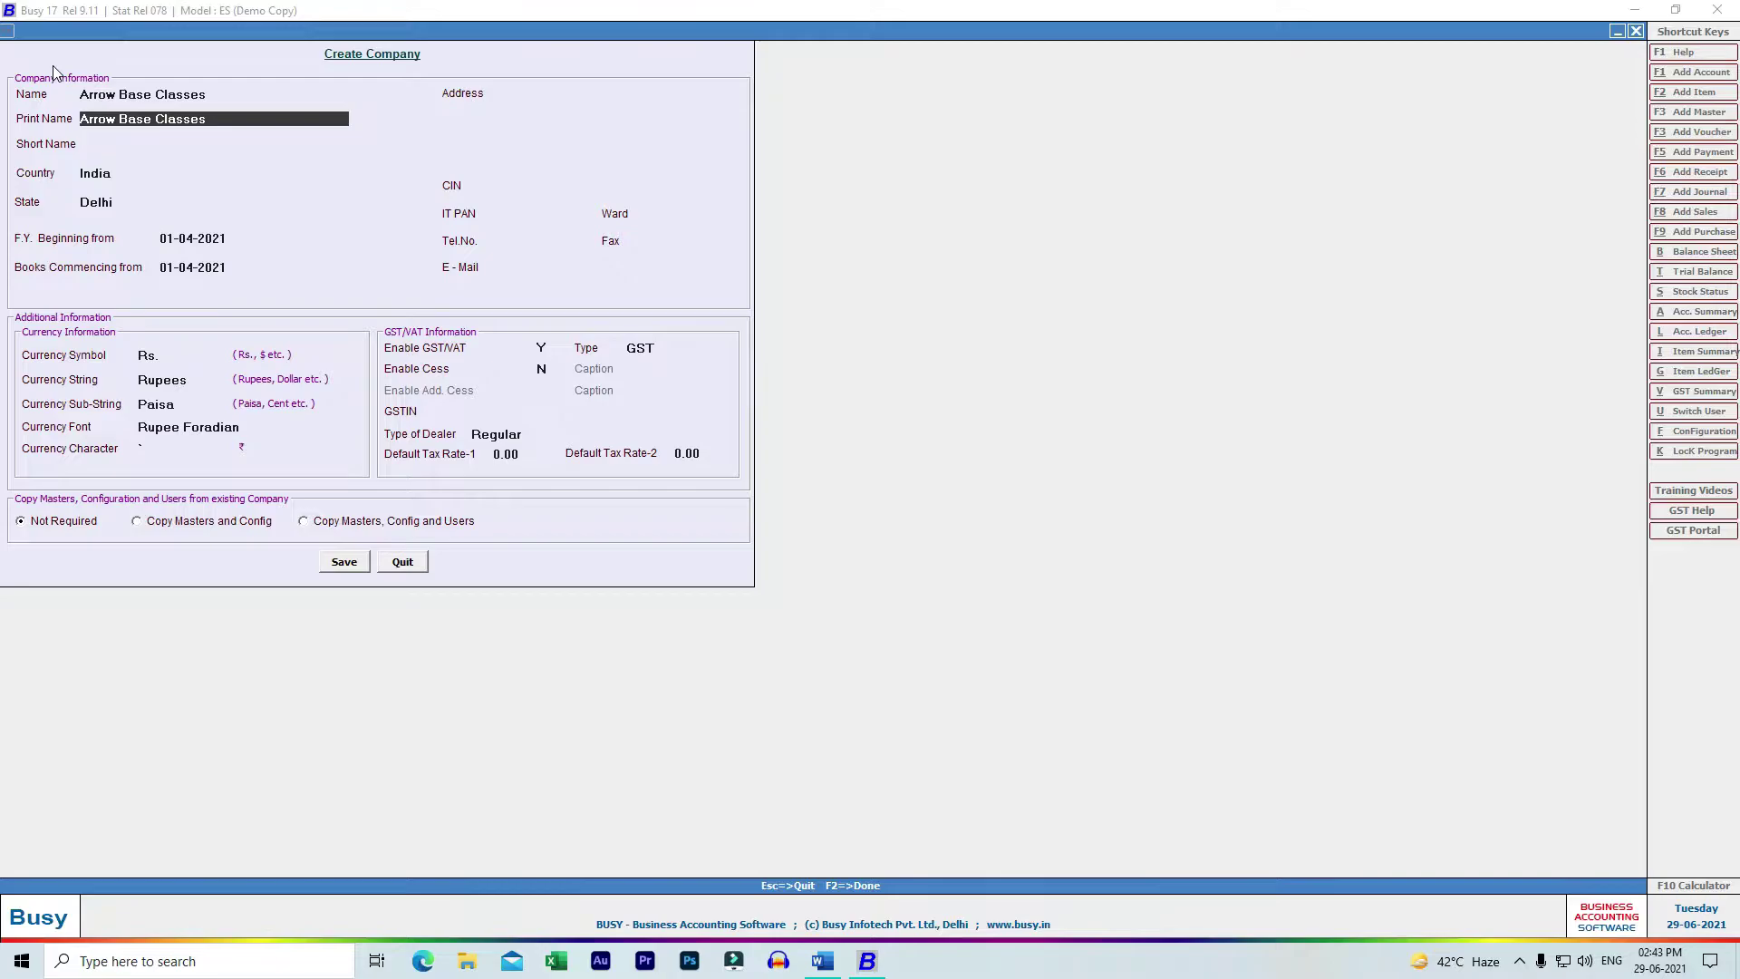
pyautogui.press('Return')
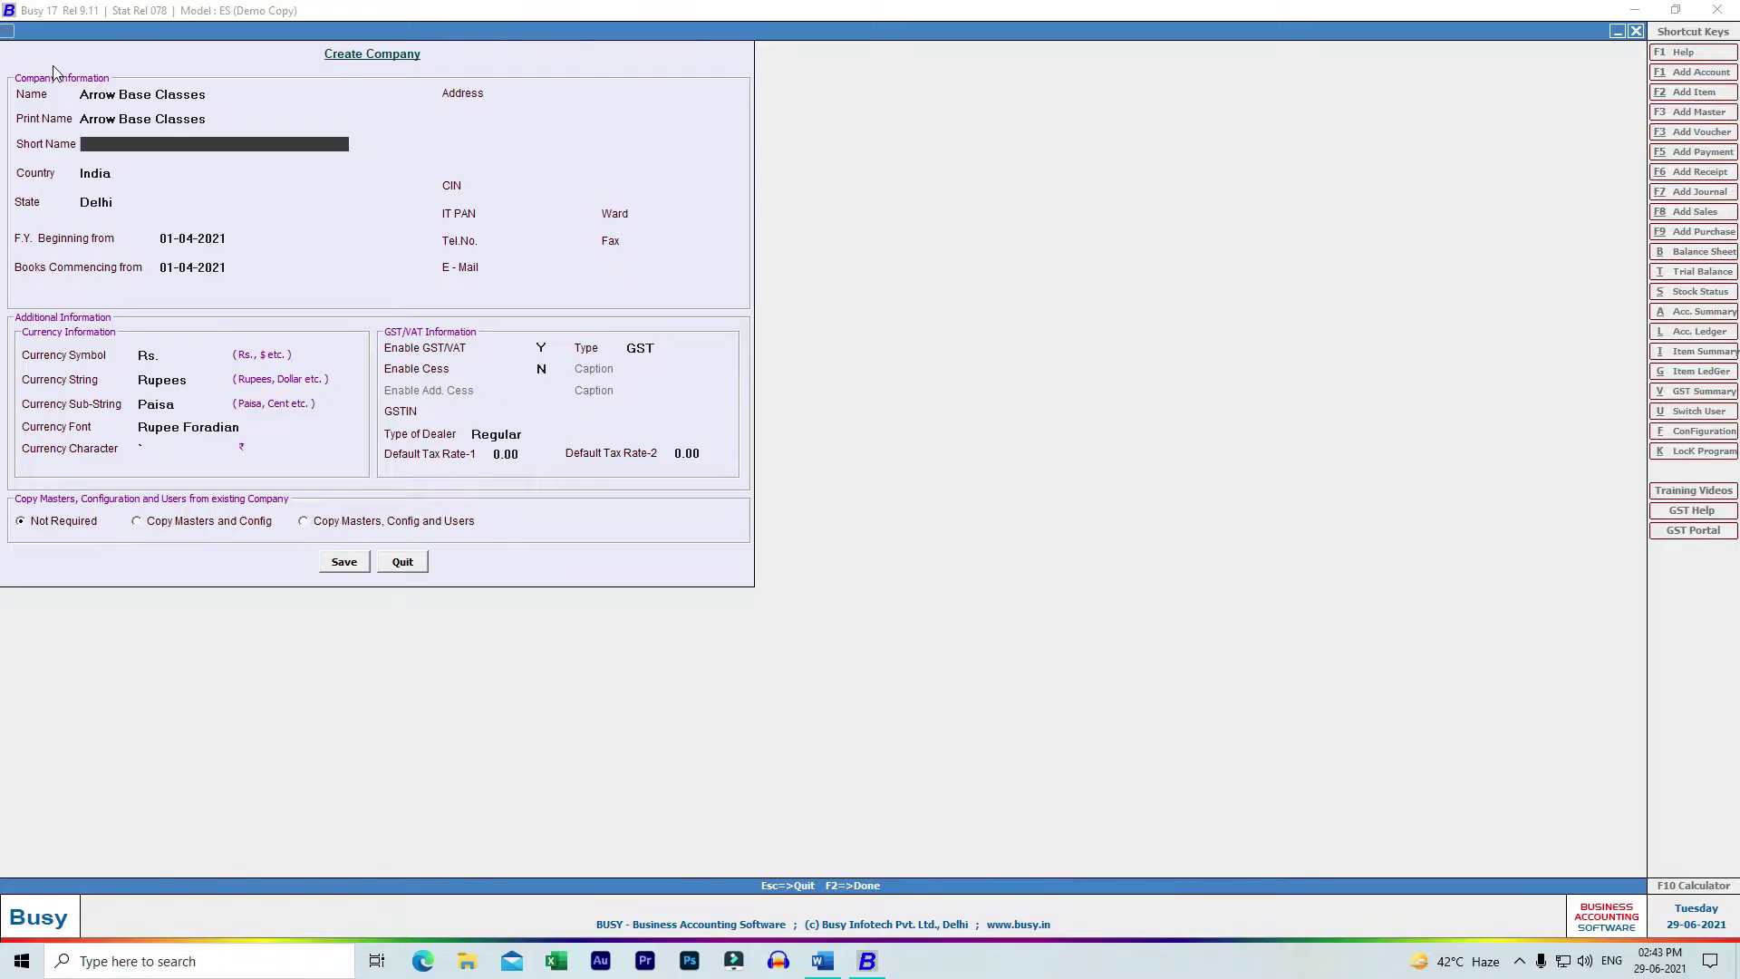
pyautogui.write('ABC')
pyautogui.press('Return')
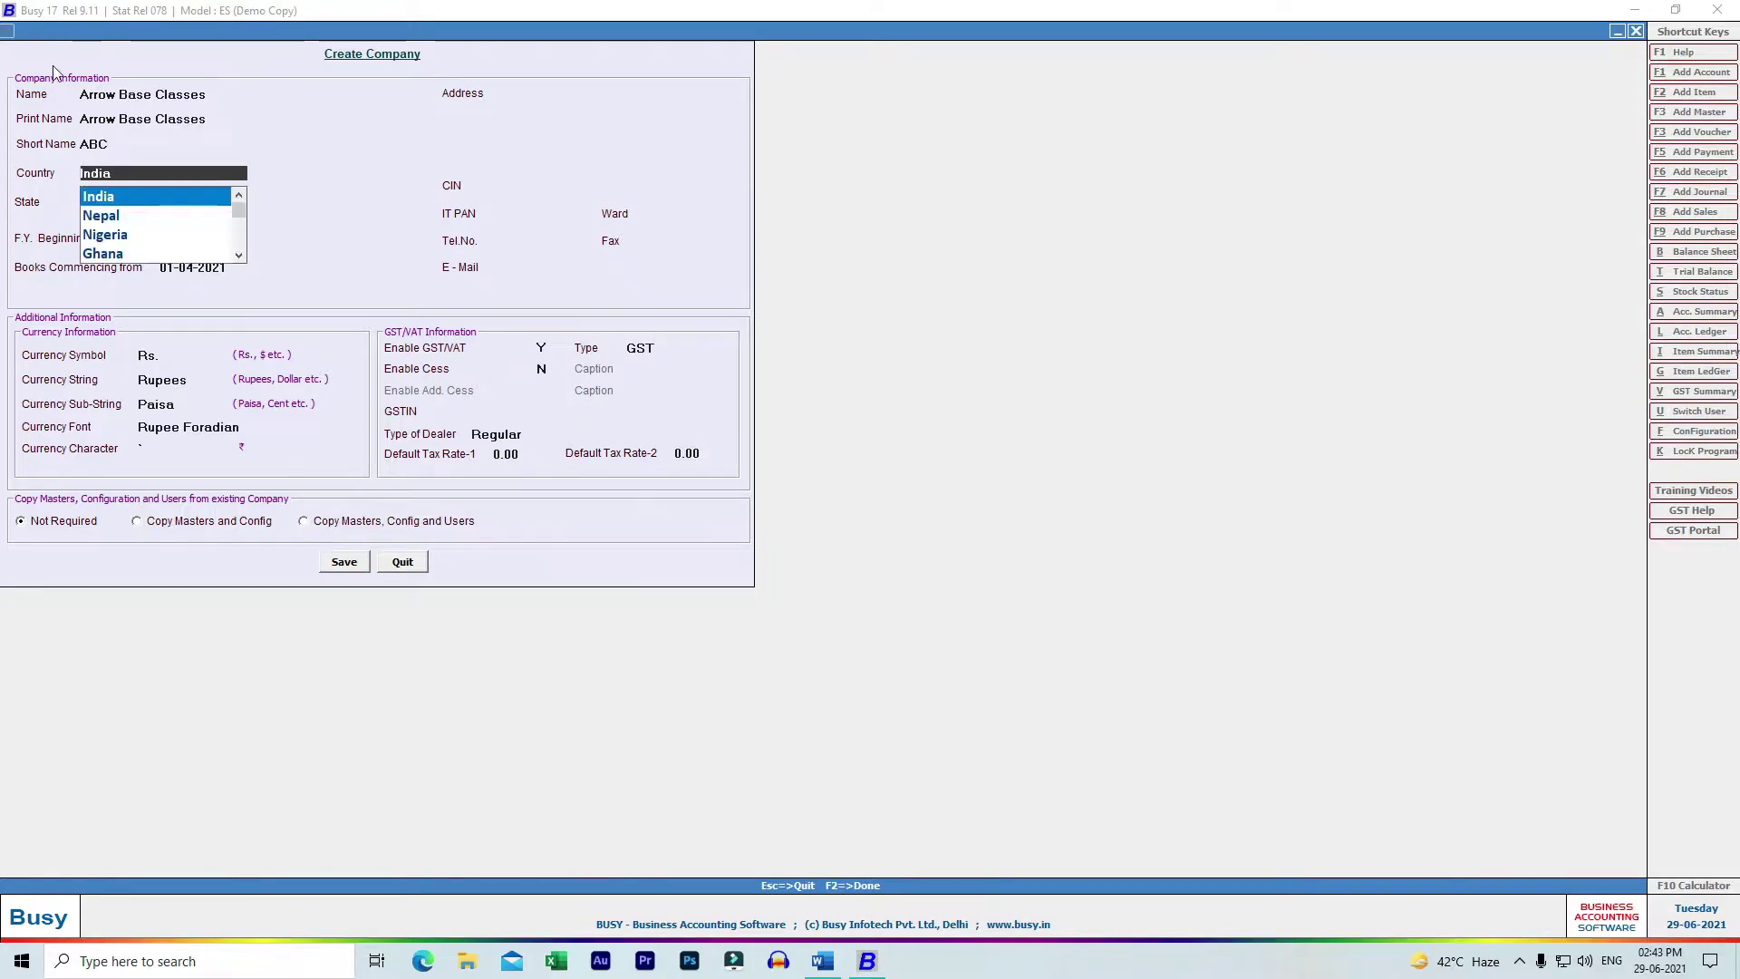
pyautogui.press('Return')
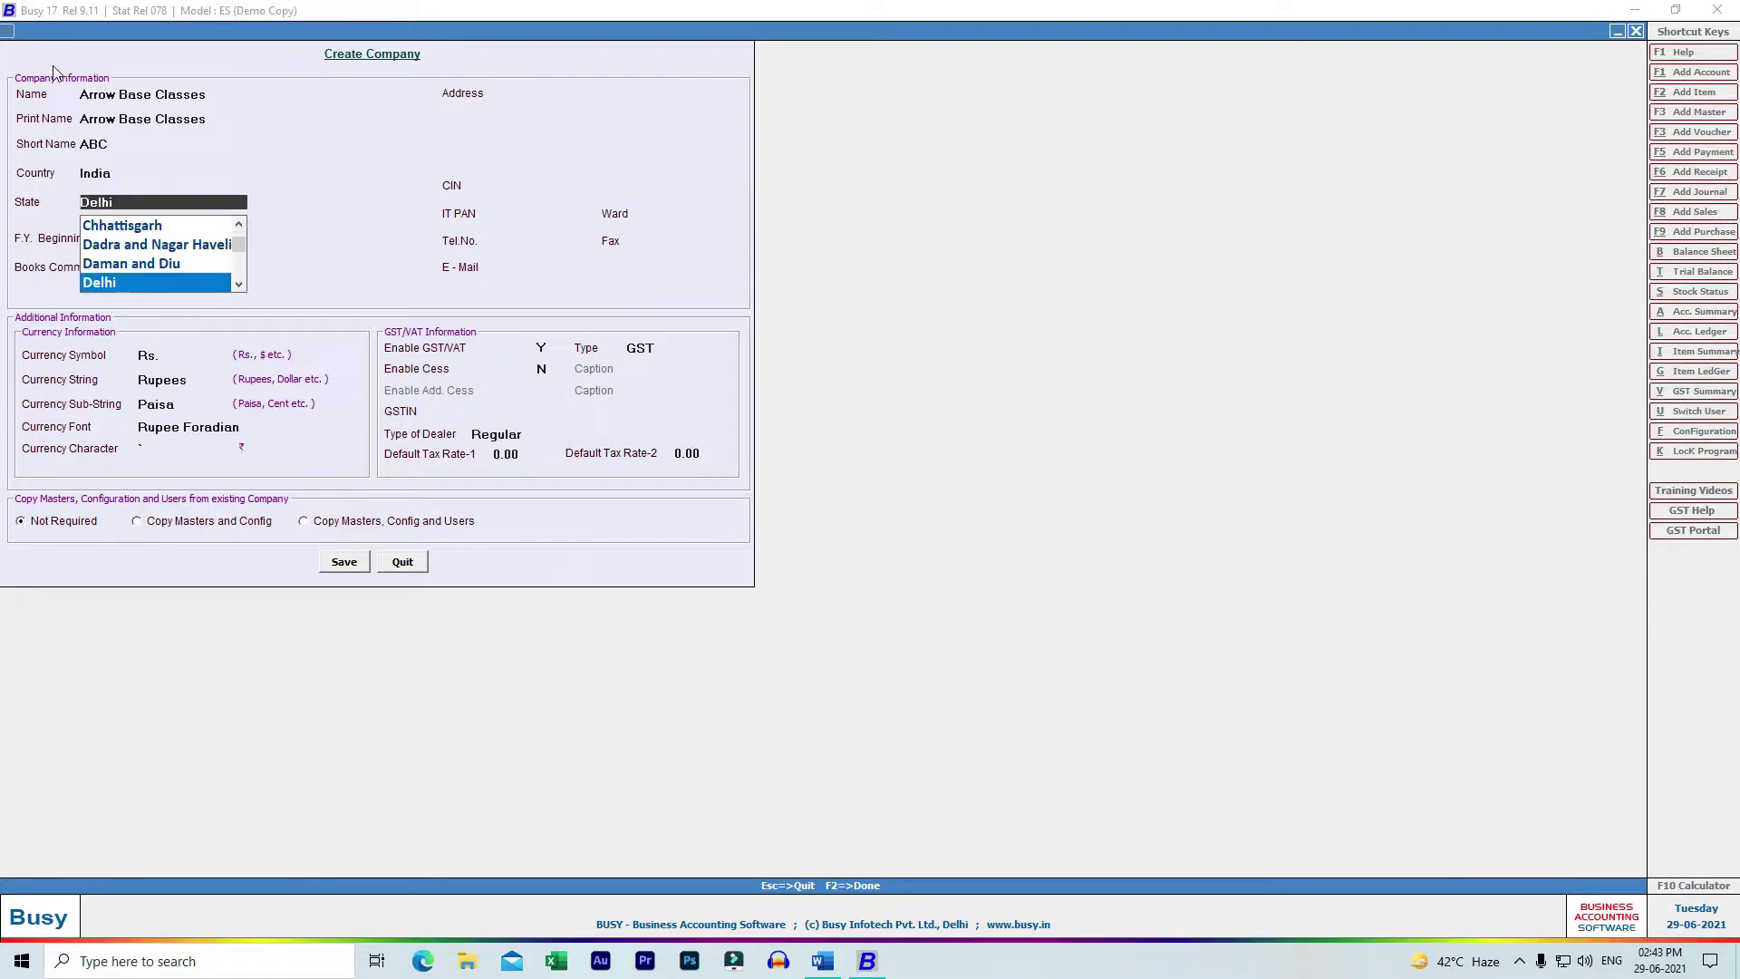
pyautogui.press('Return')
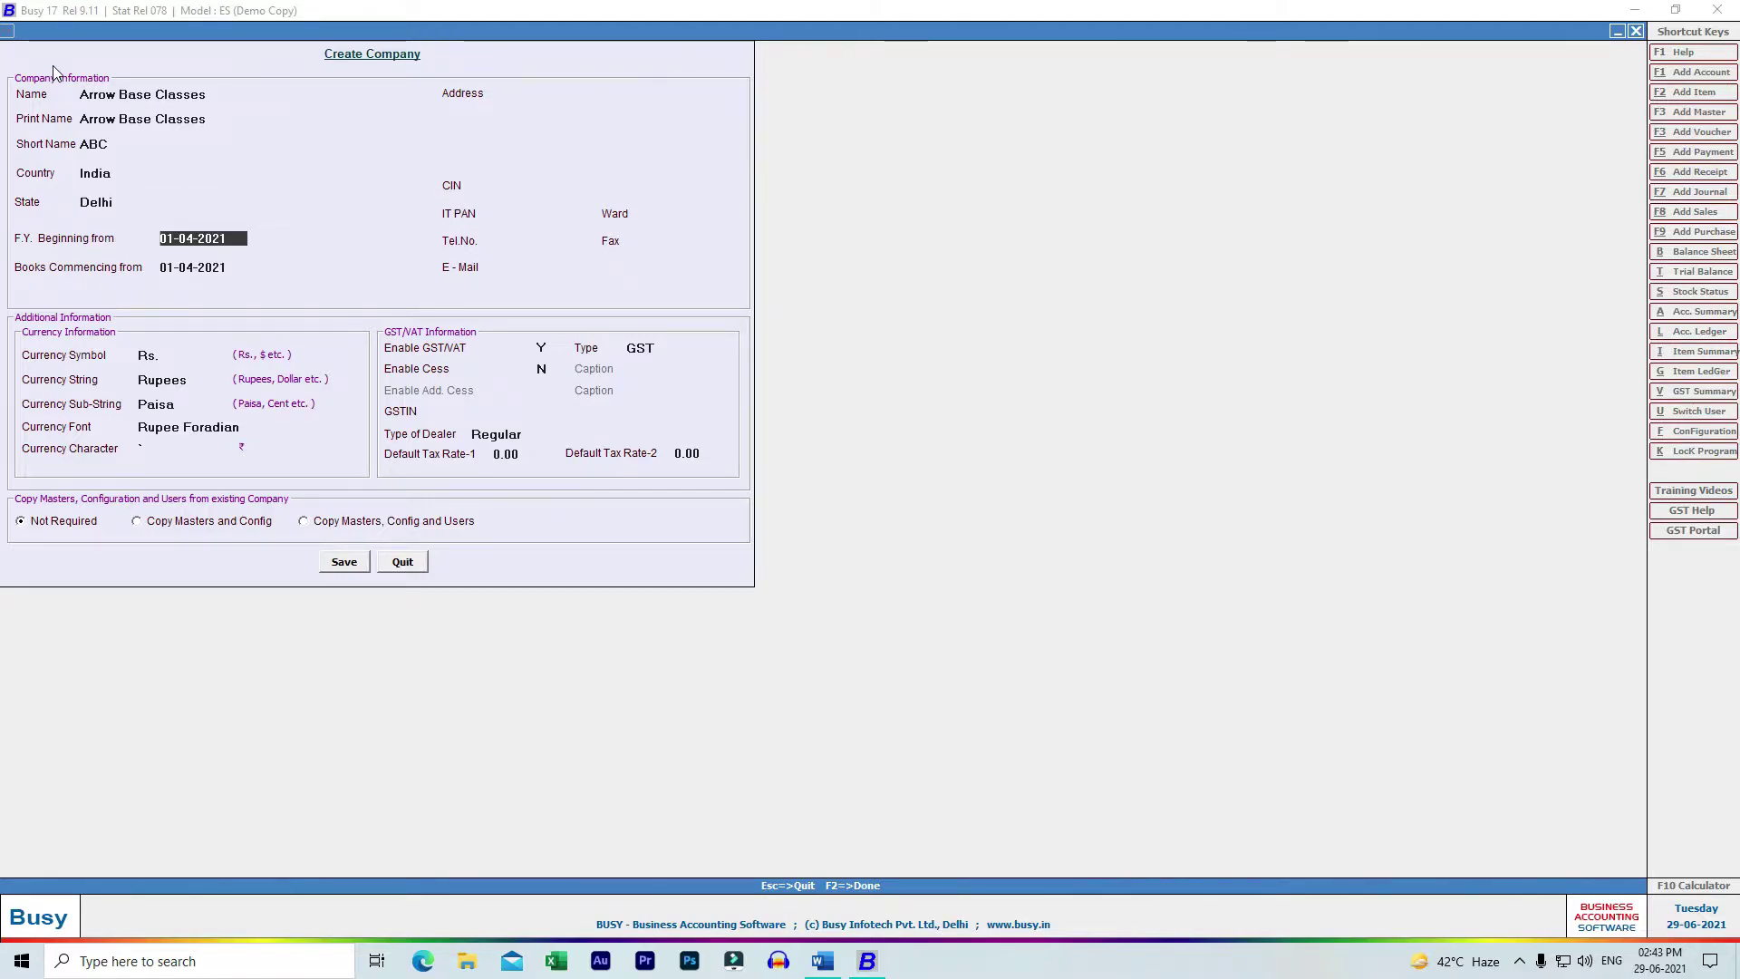
pyautogui.press('Return')
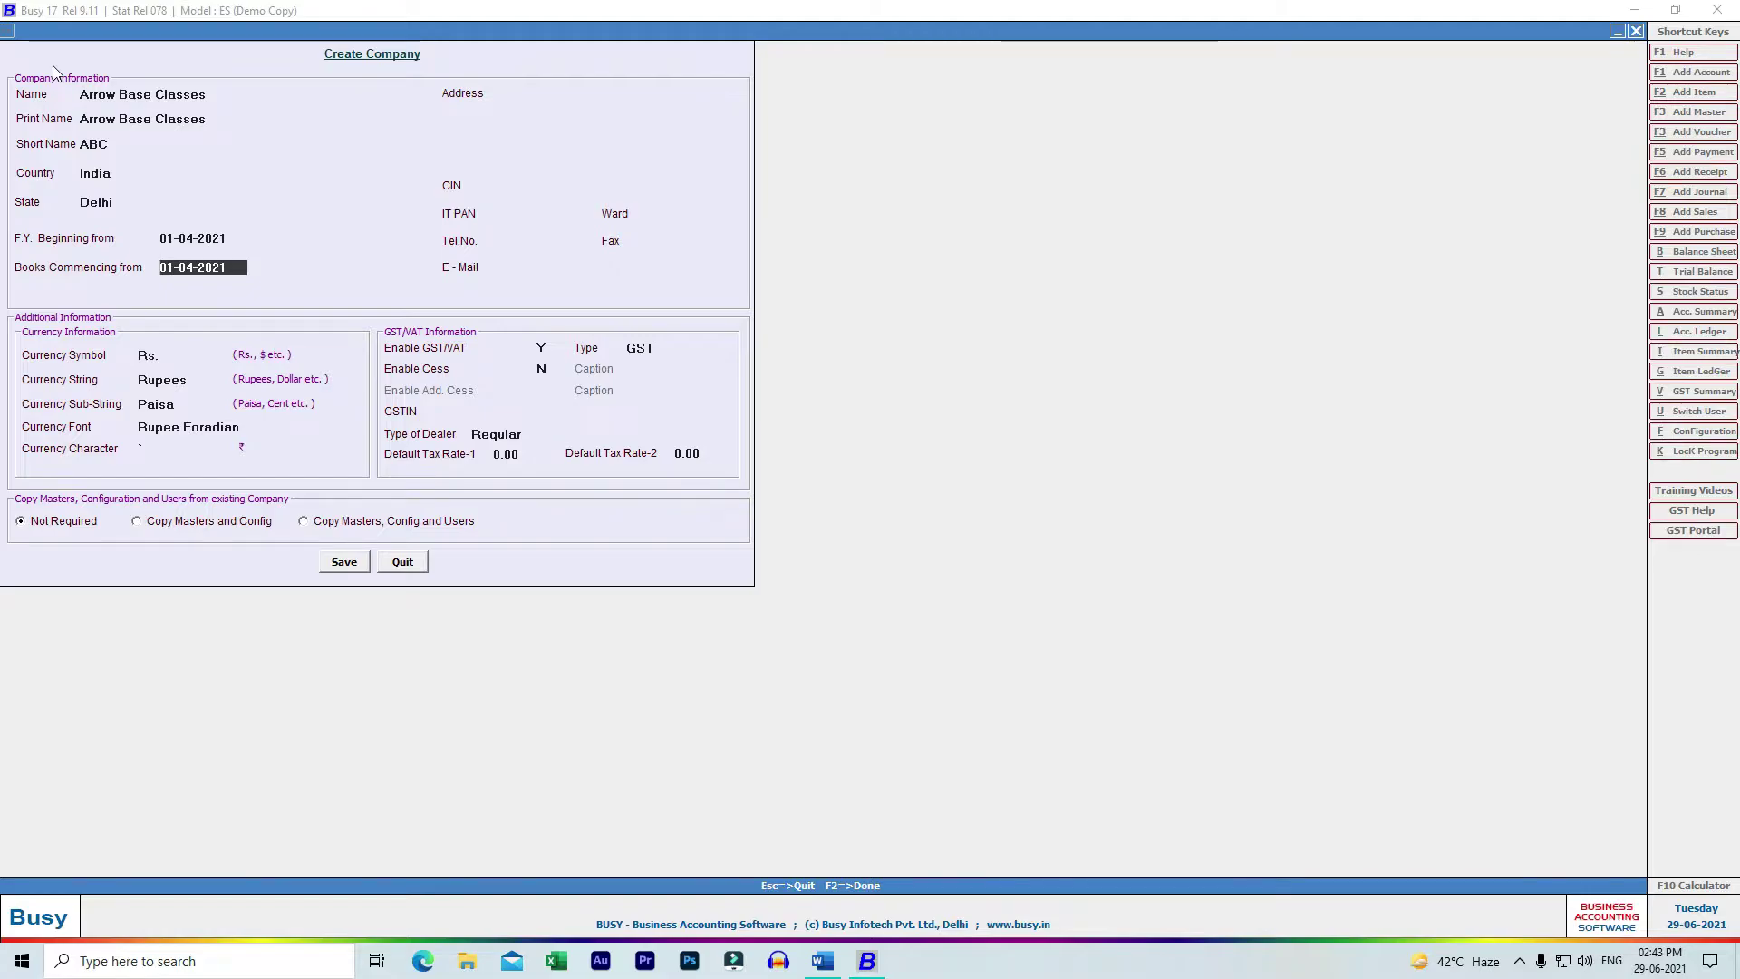
pyautogui.press('Return')
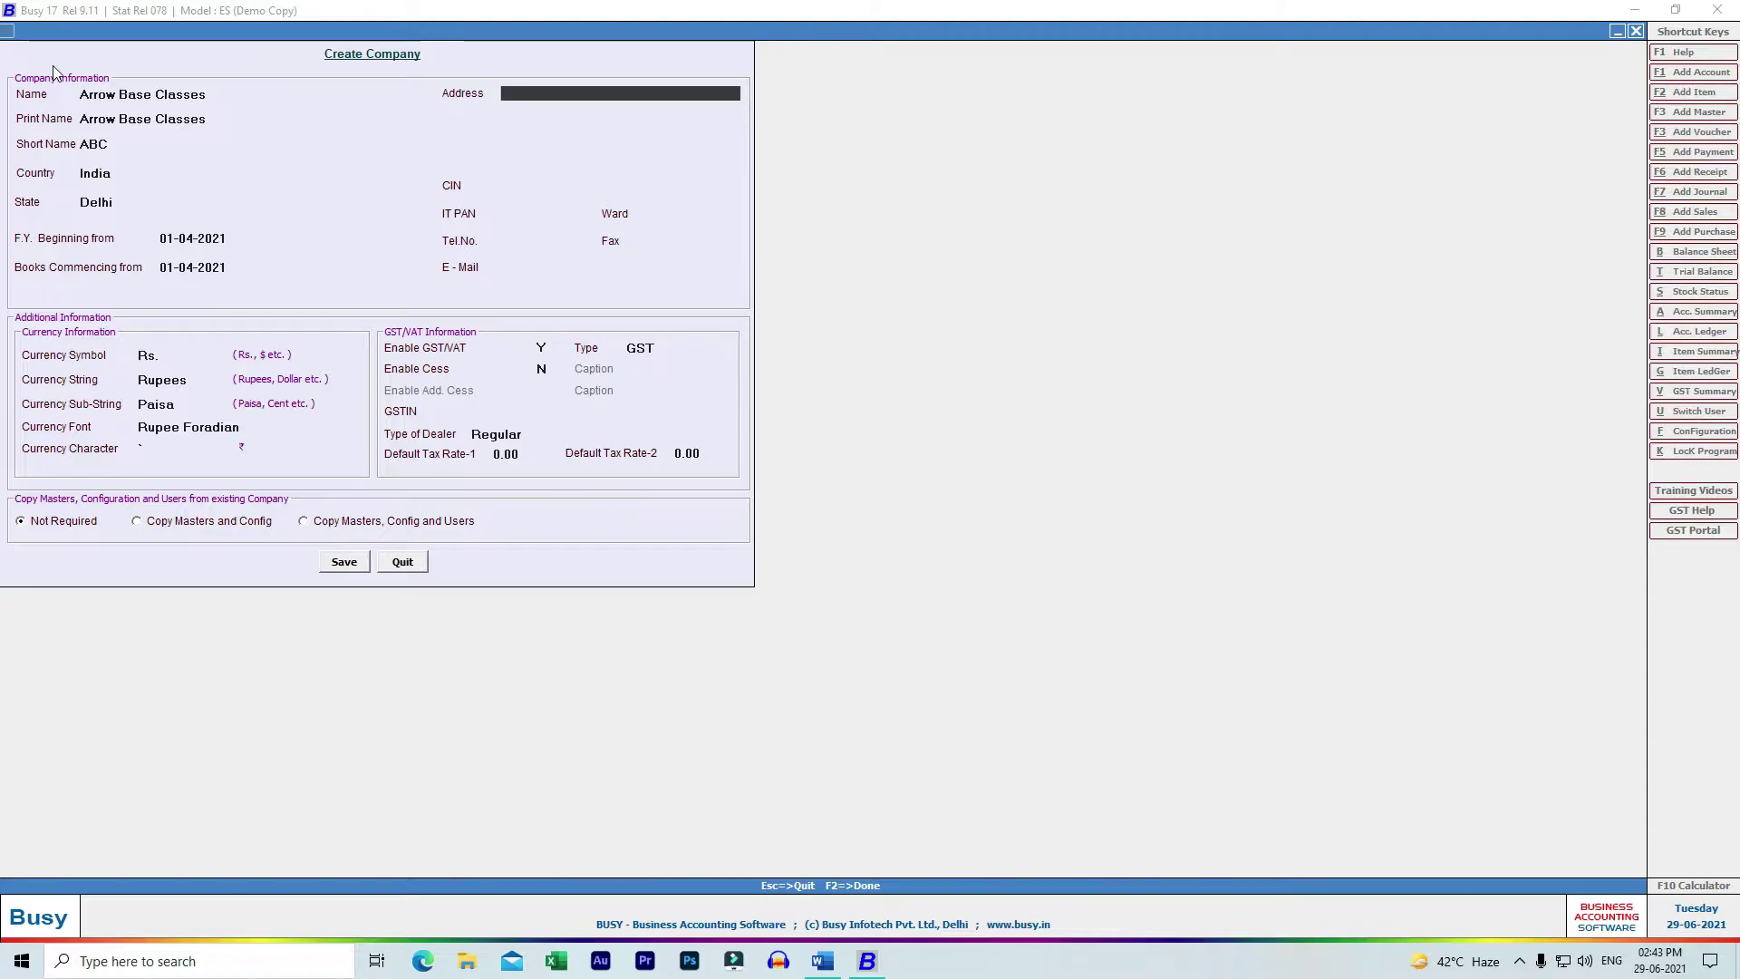
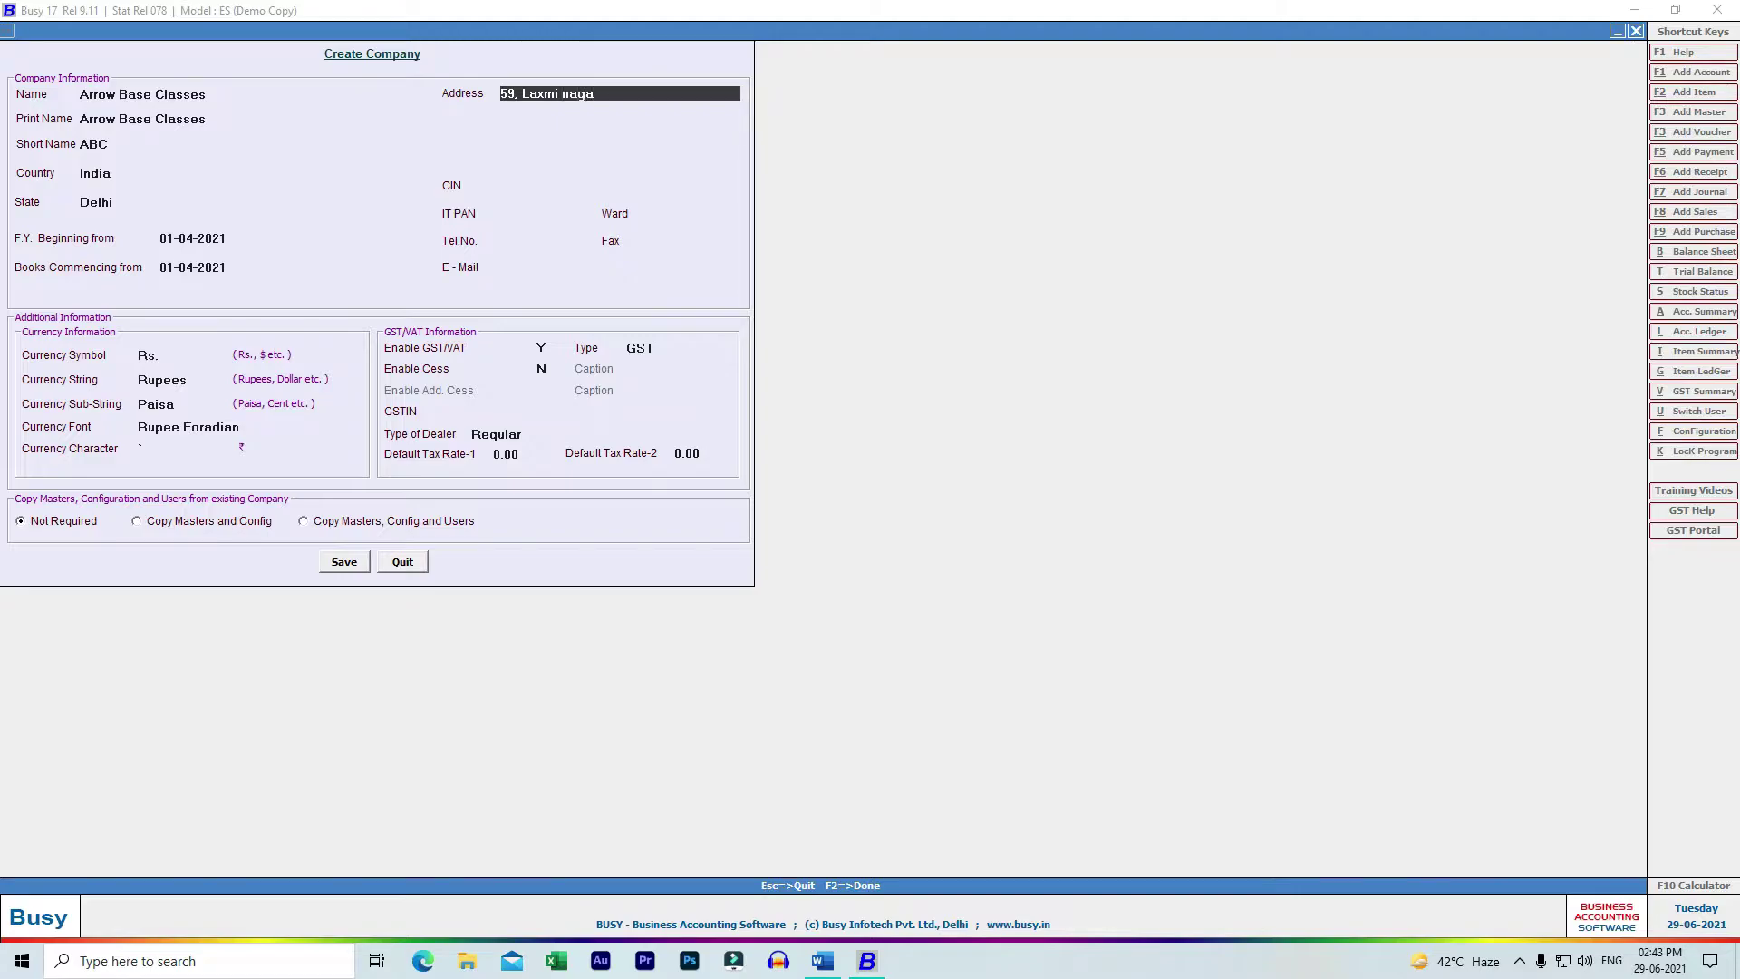
# - Enter the company's street address and paste the IT PAN copied from the Word instructions
pyautogui.press('Return')
pyautogui.press('Return')
pyautogui.press('Return')
pyautogui.press('Return')
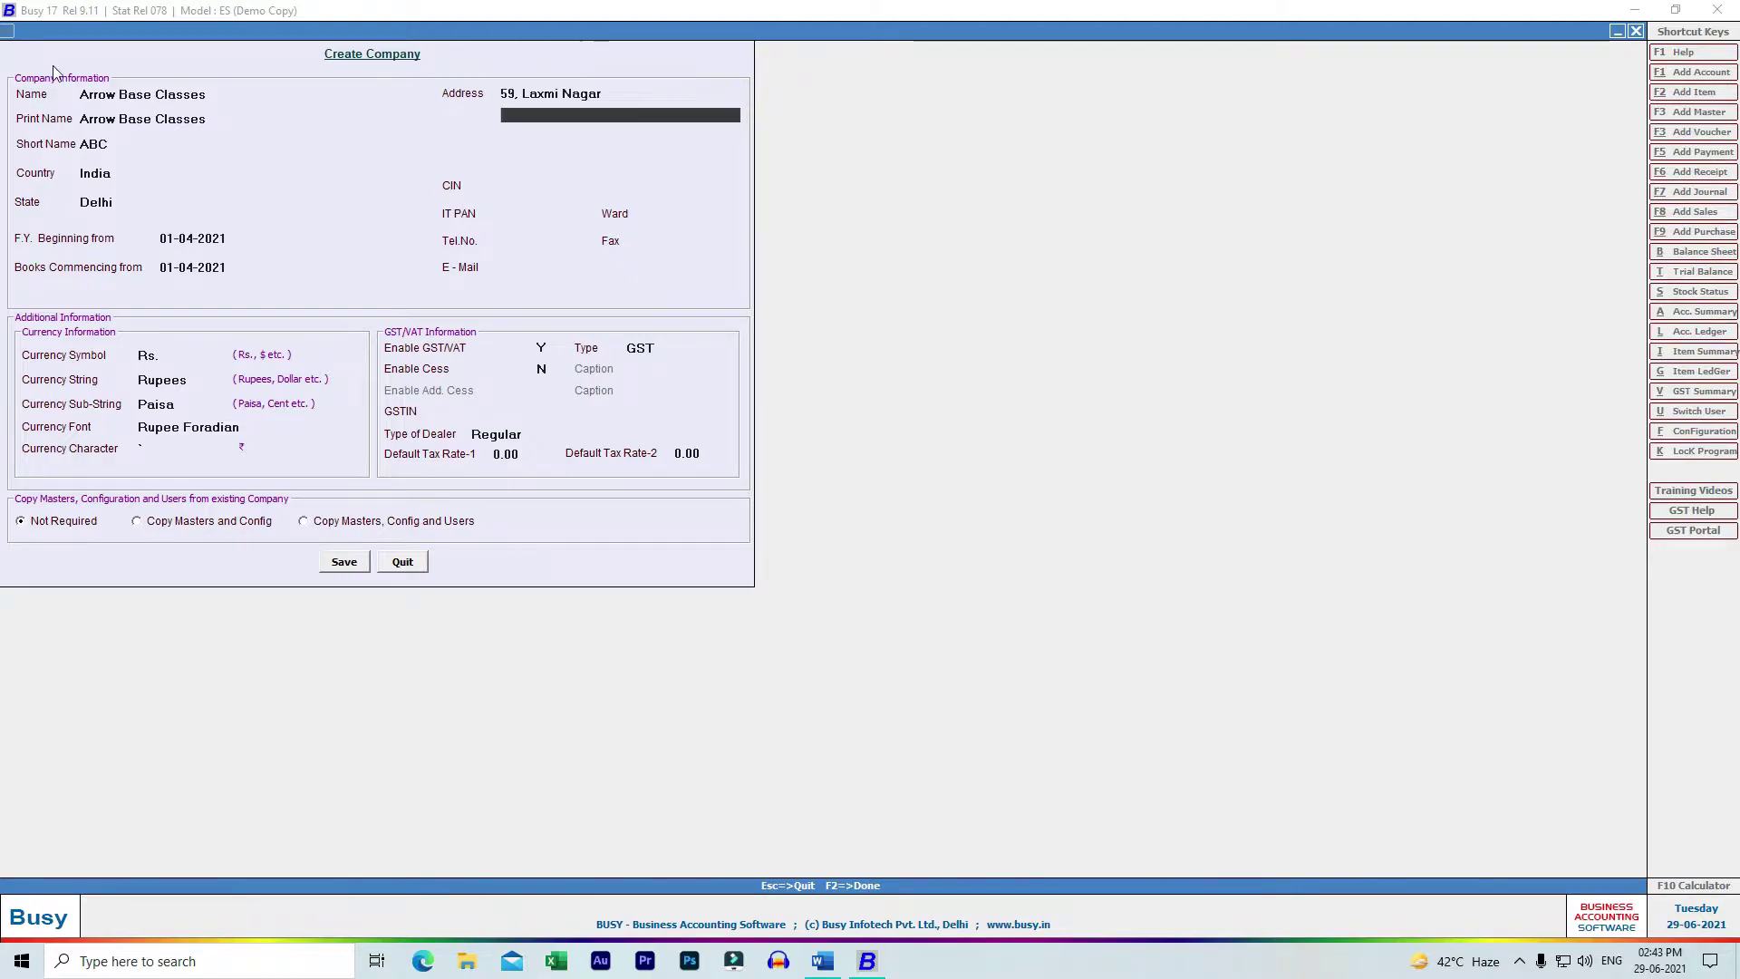
pyautogui.press('Return')
pyautogui.hotkey('alt', 'Tab')
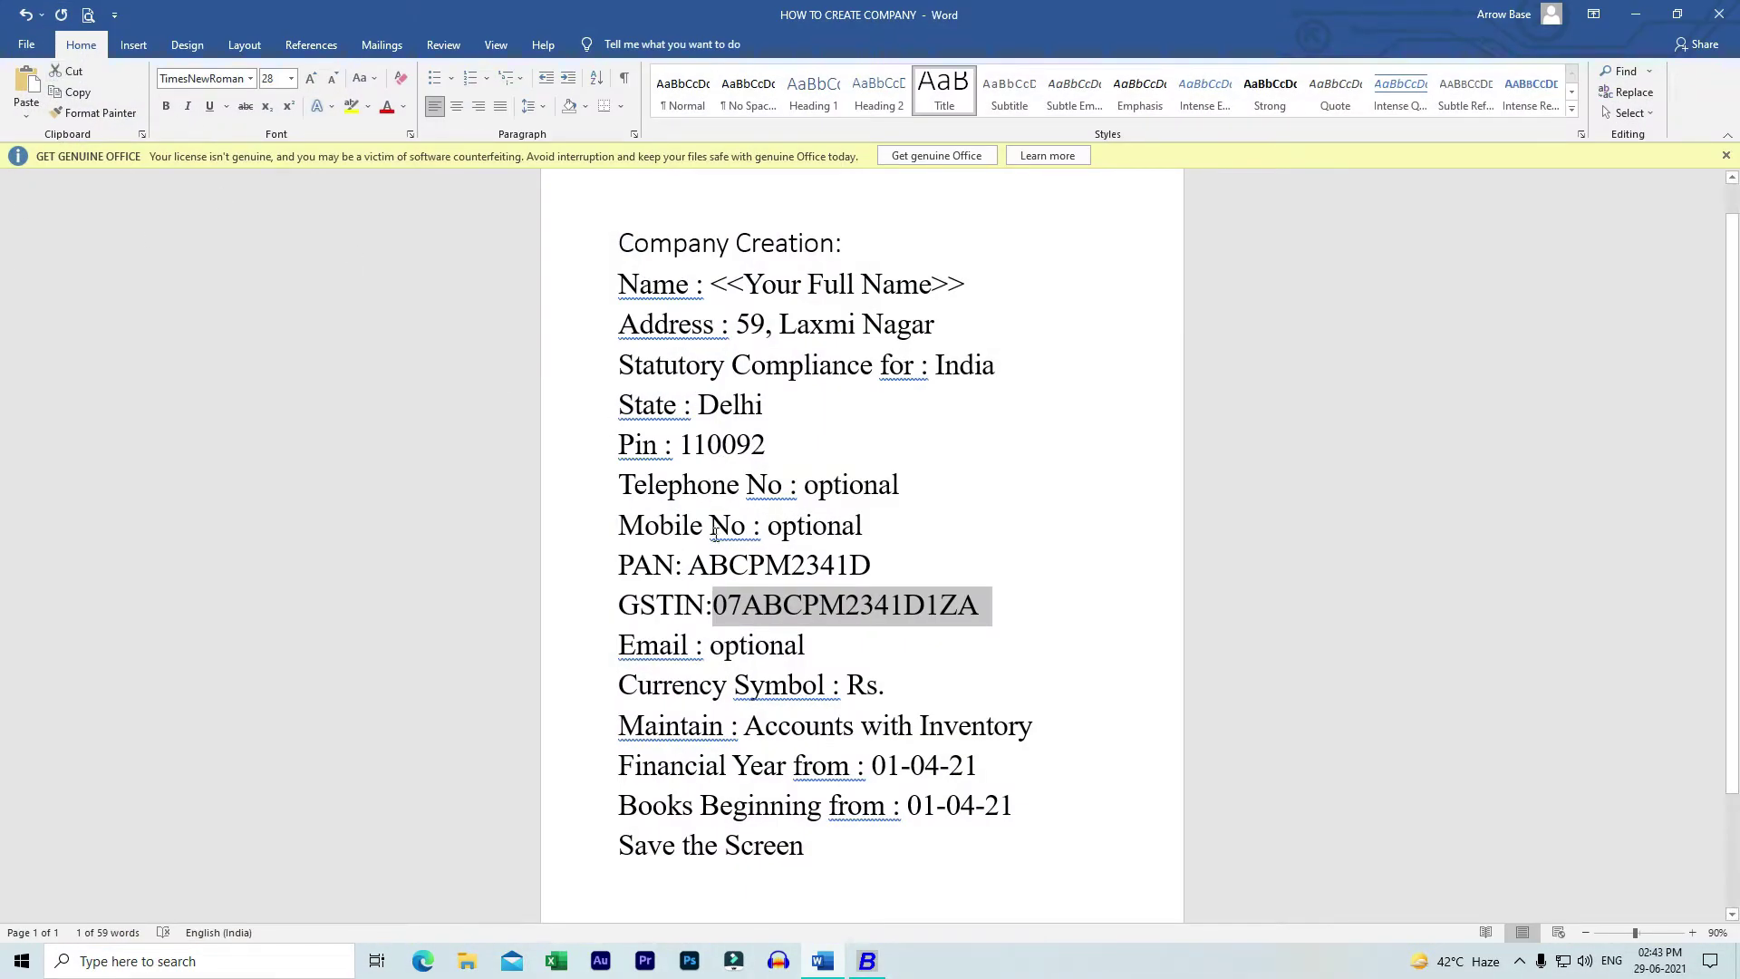
pyautogui.moveTo(692, 566); pyautogui.dragTo(873, 569)
pyautogui.hotkey('ctrl', 'c')
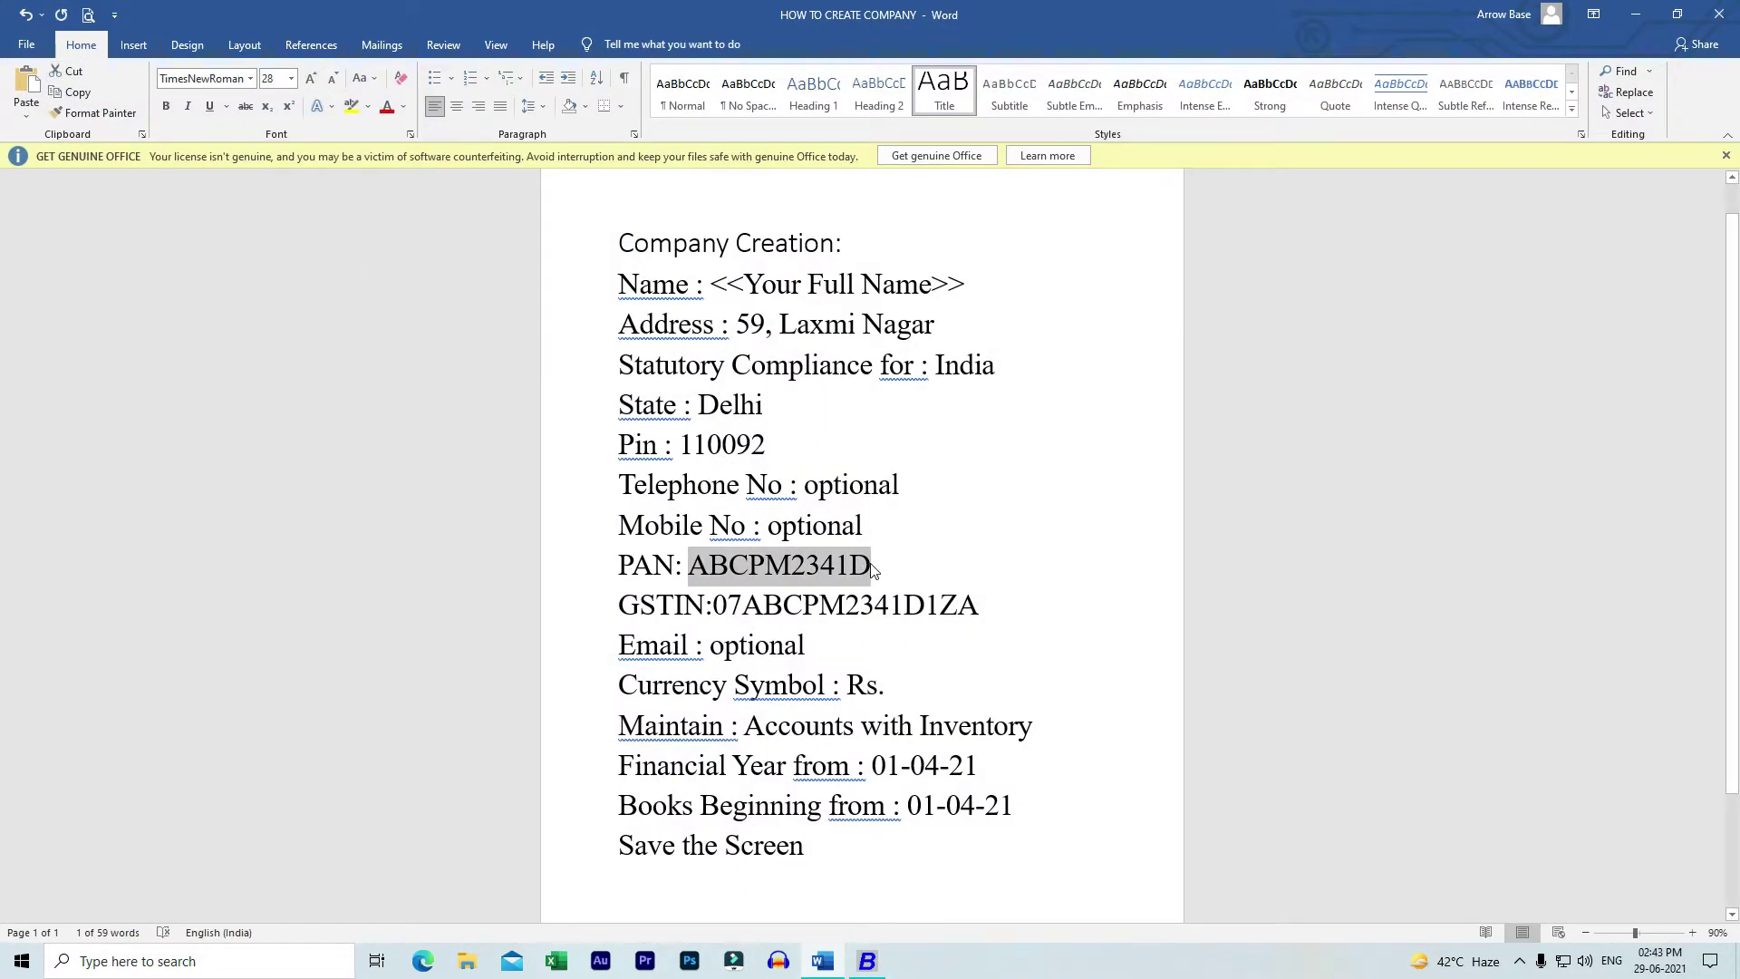
pyautogui.hotkey('alt', 'Tab')
pyautogui.hotkey('ctrl', 'v')
pyautogui.press('Return')
pyautogui.press('Return')
pyautogui.press('Return')
pyautogui.press('Return')
pyautogui.press('Return')
pyautogui.press('Return')
pyautogui.press('Return')
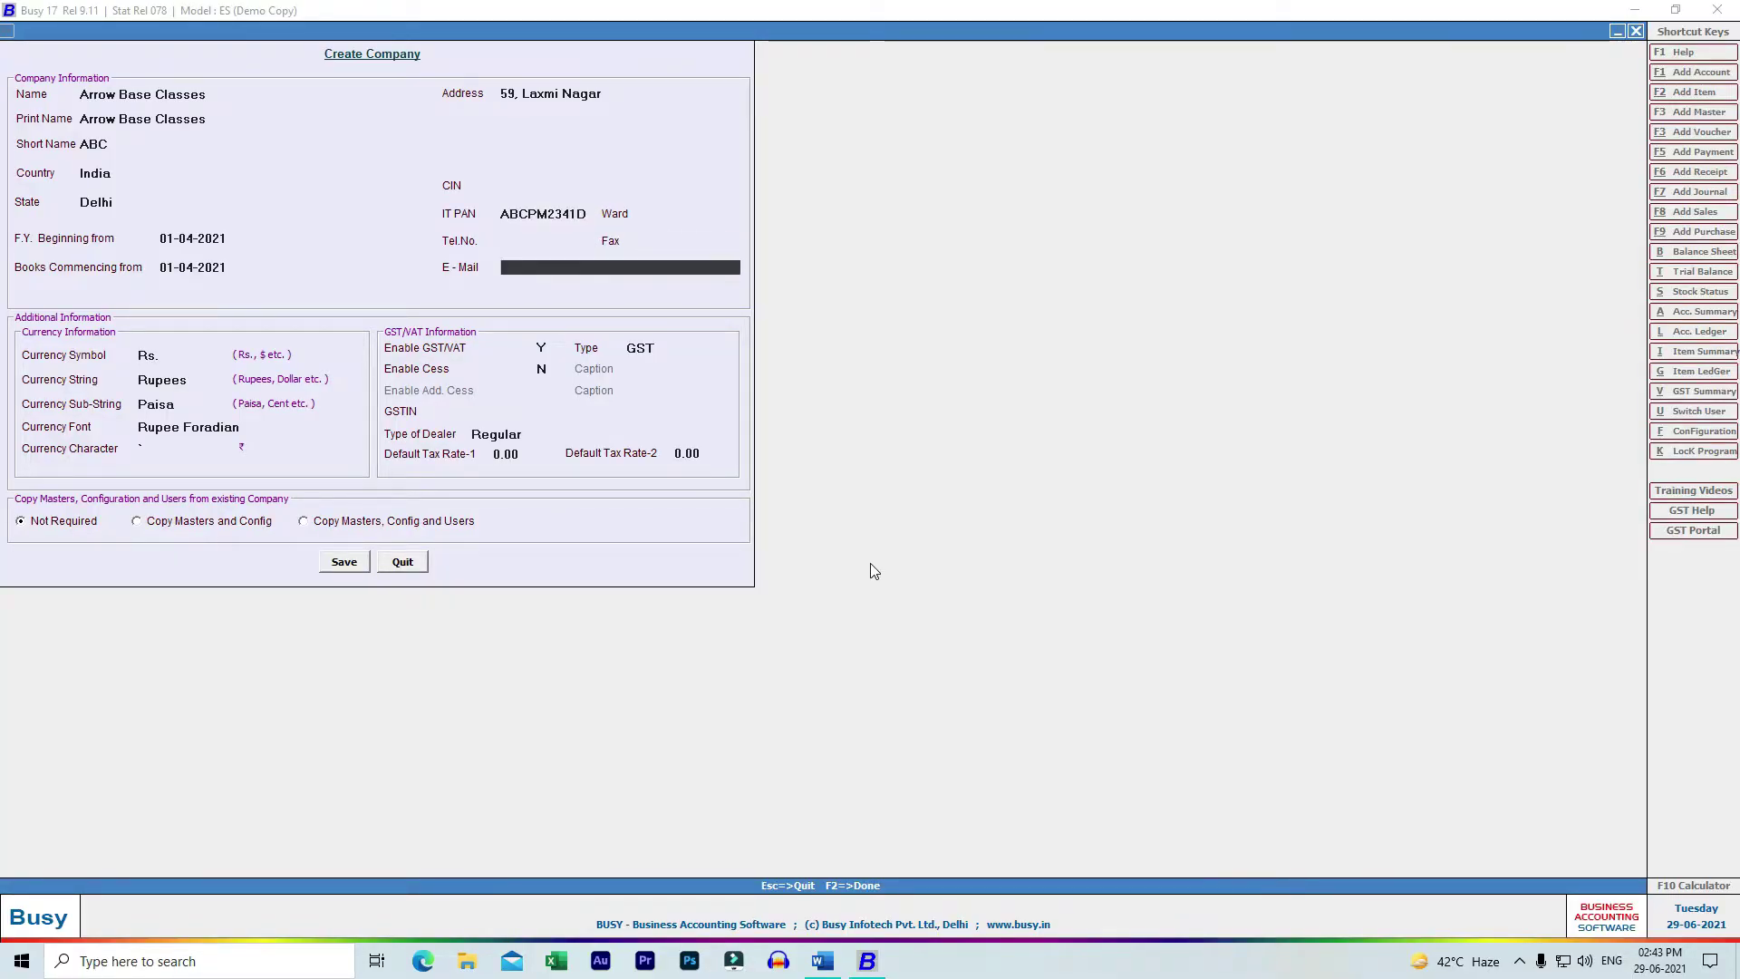
pyautogui.press('Return')
pyautogui.press('Return')
pyautogui.press('Return')
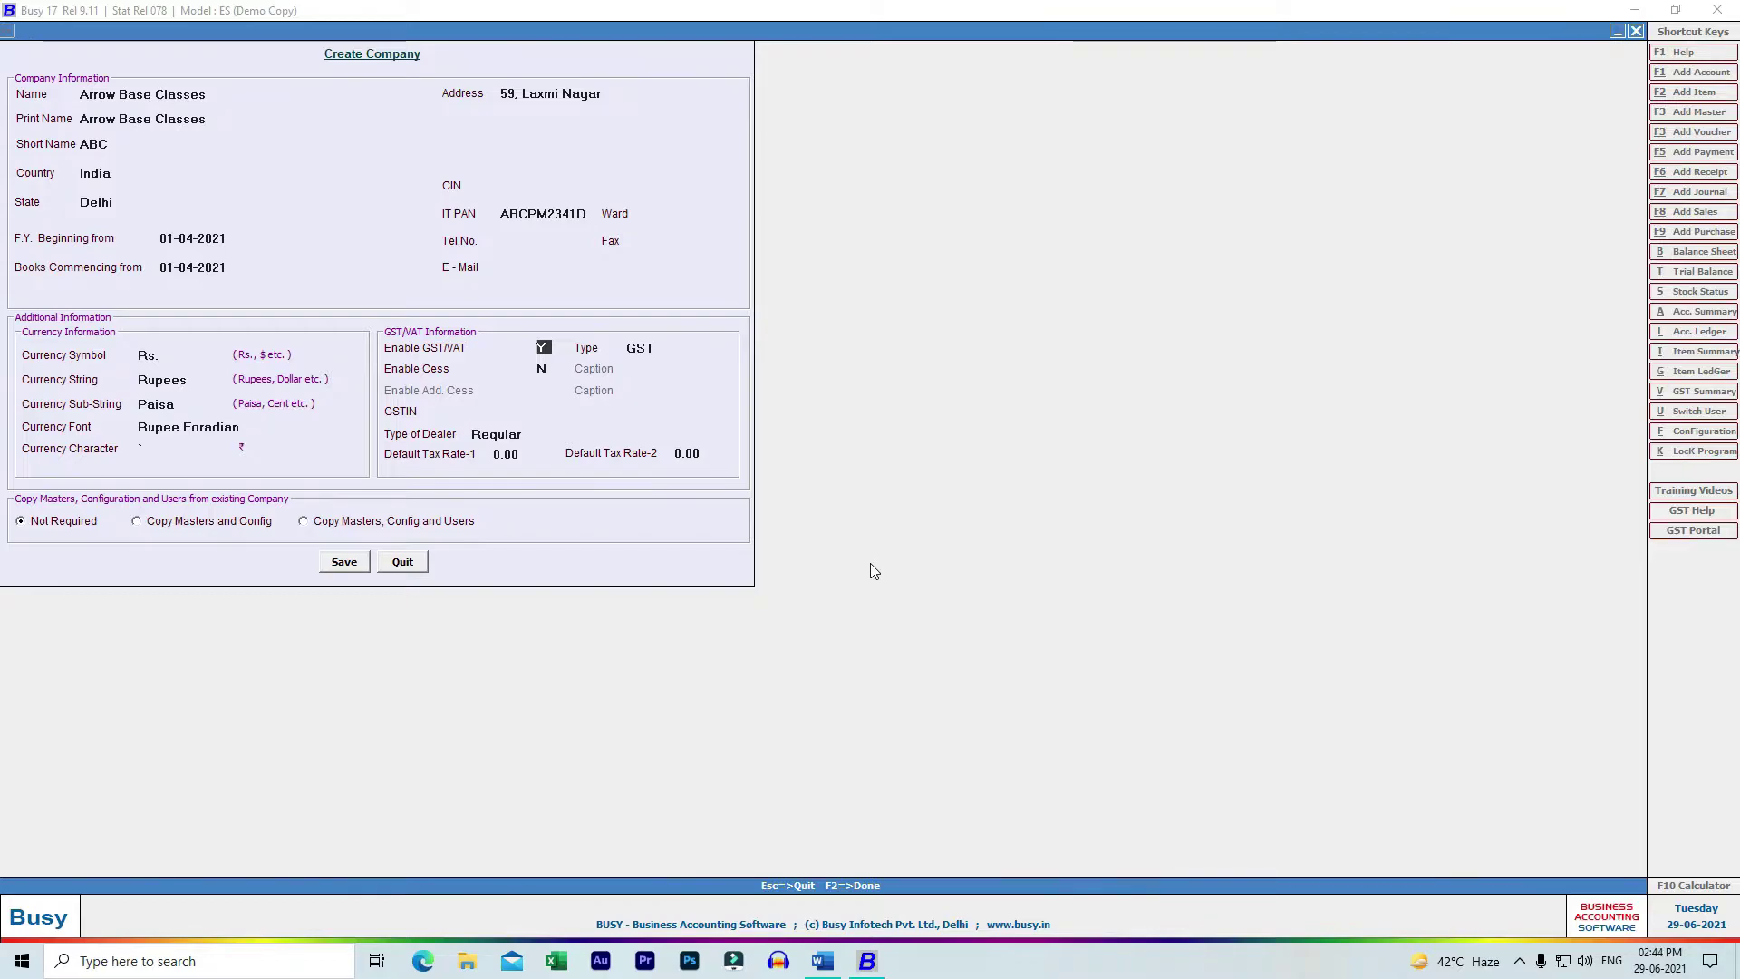
# - Keep GST/VAT enabled with type GST and cess N, and copy the GSTIN from Word
pyautogui.press('n')
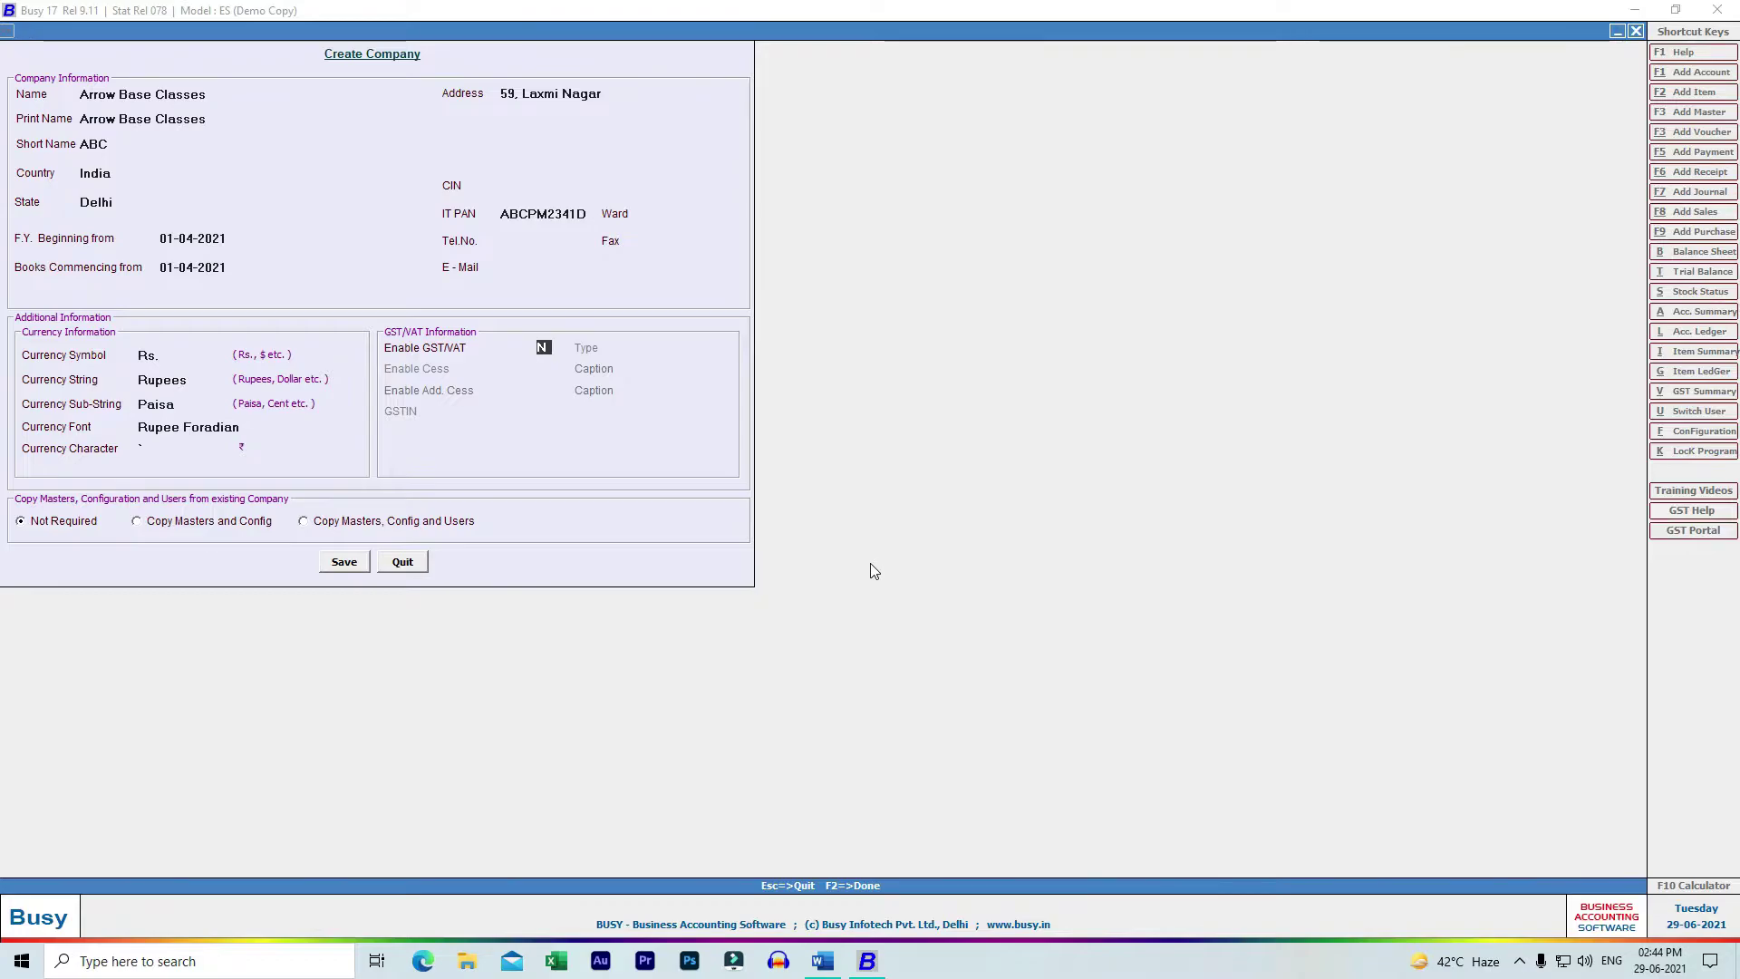
pyautogui.press('y')
pyautogui.press('Return')
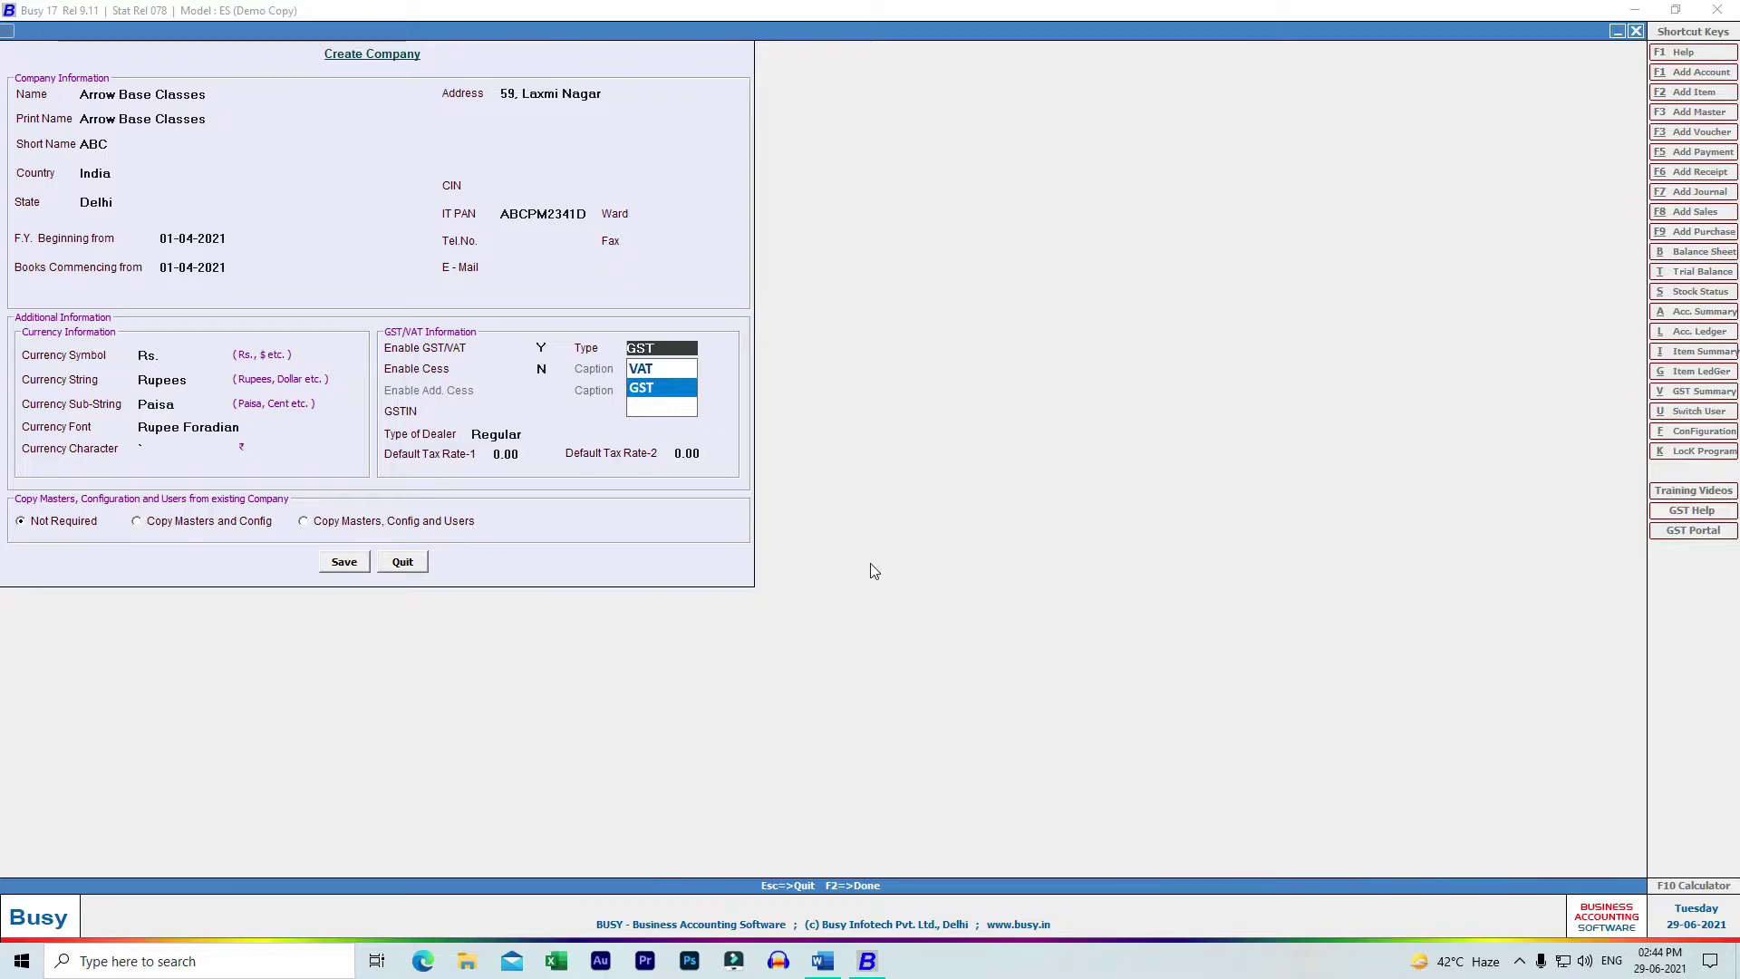
pyautogui.press('Return')
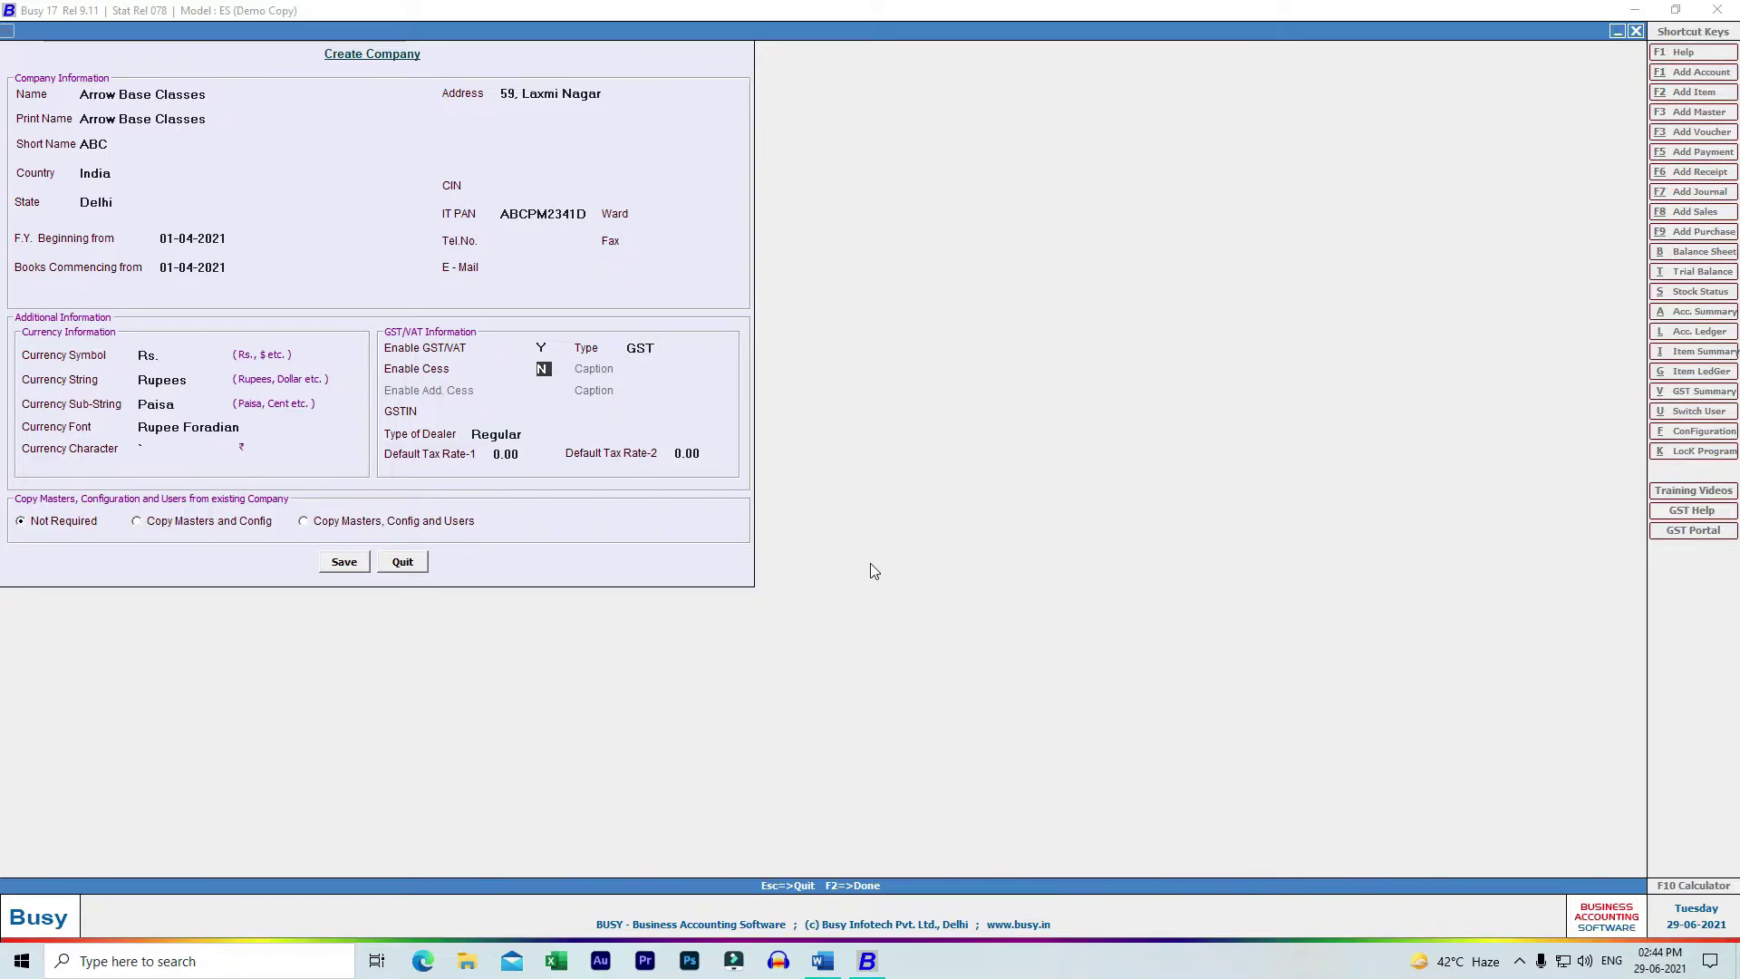
pyautogui.write('Y')
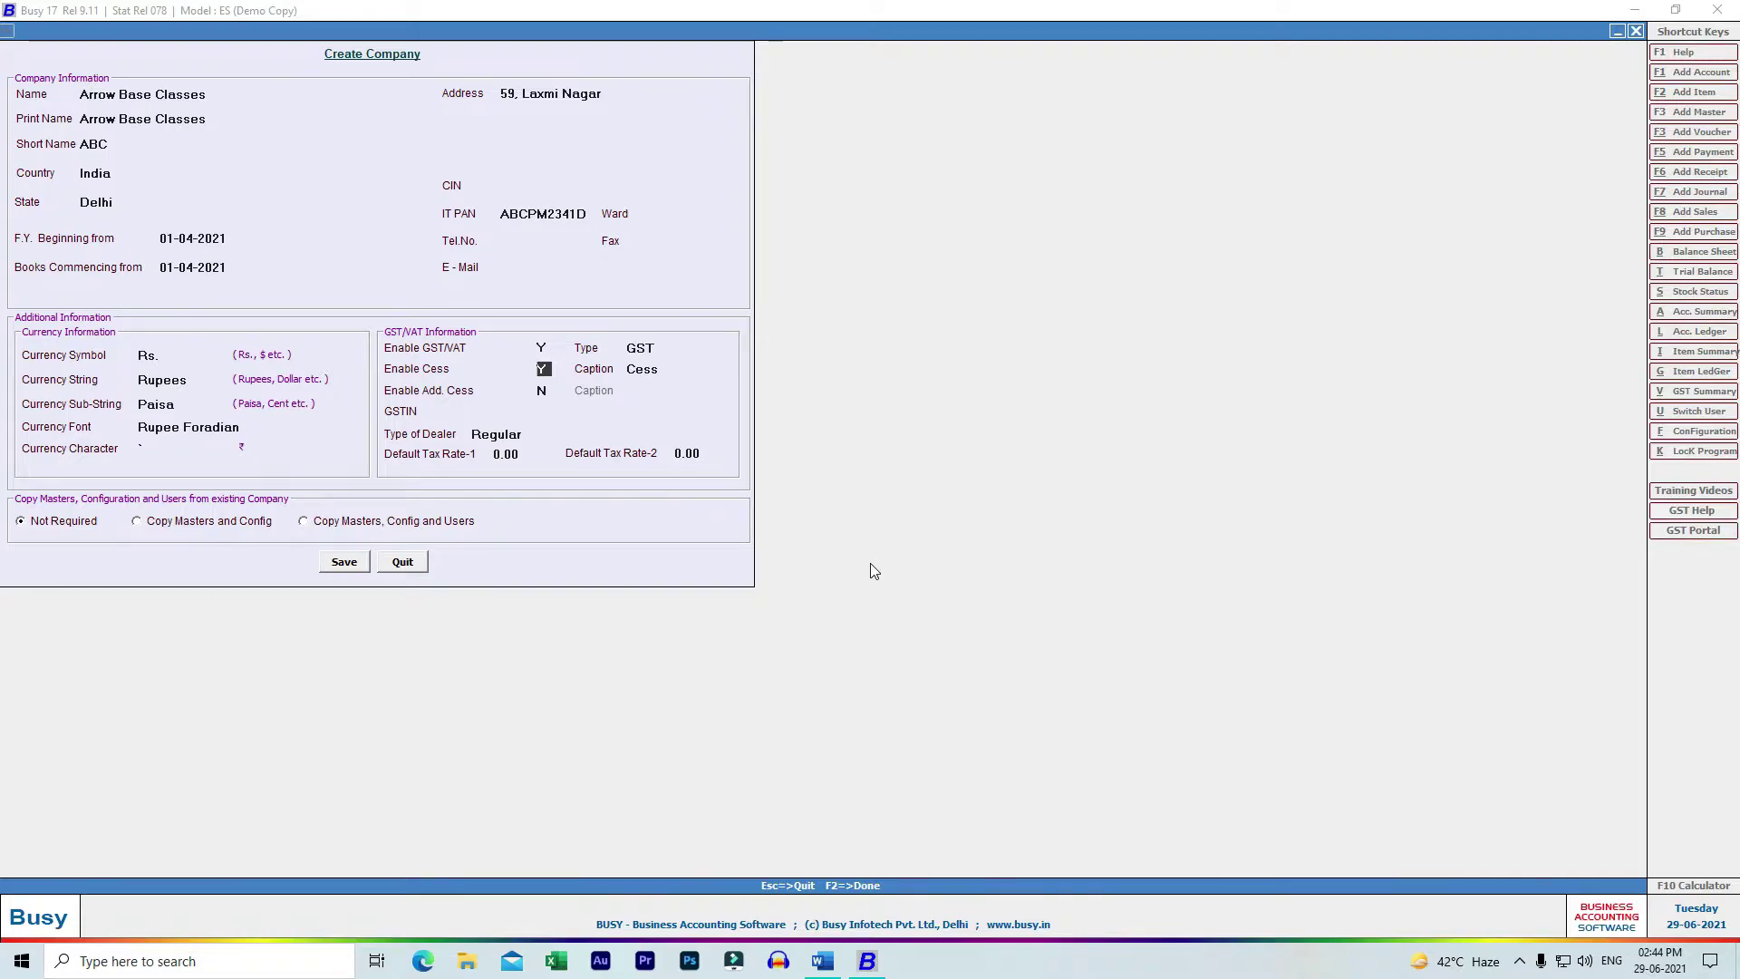
pyautogui.write('N')
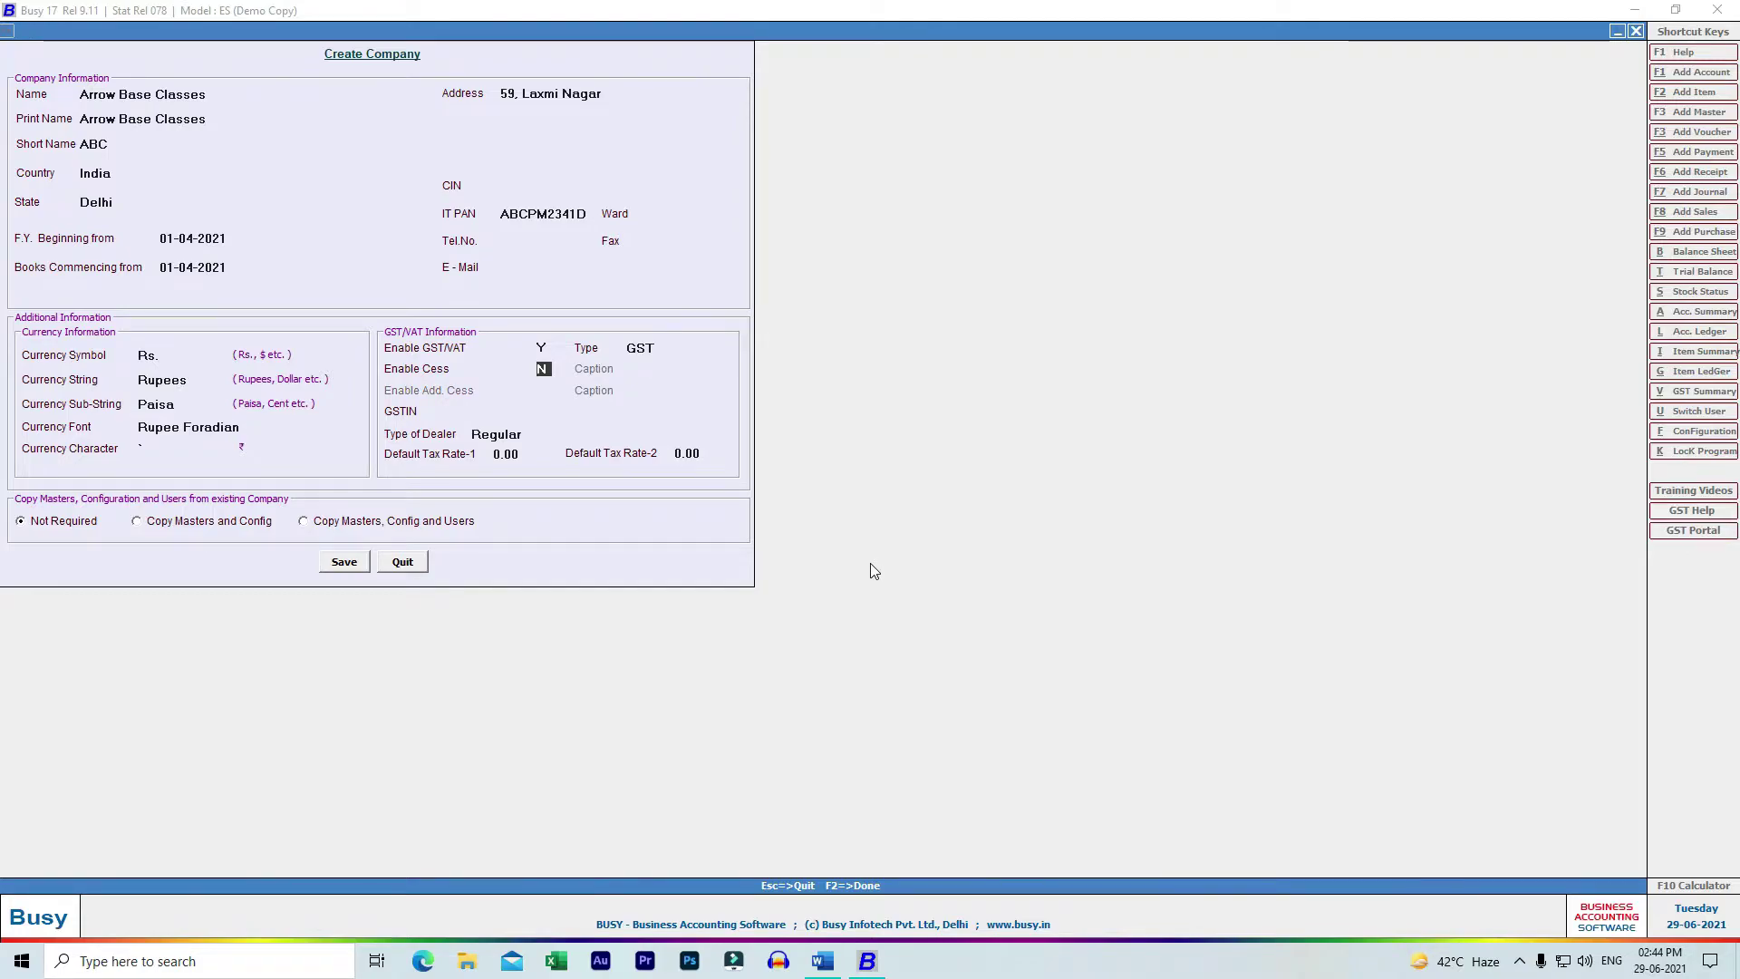
pyautogui.press('Return')
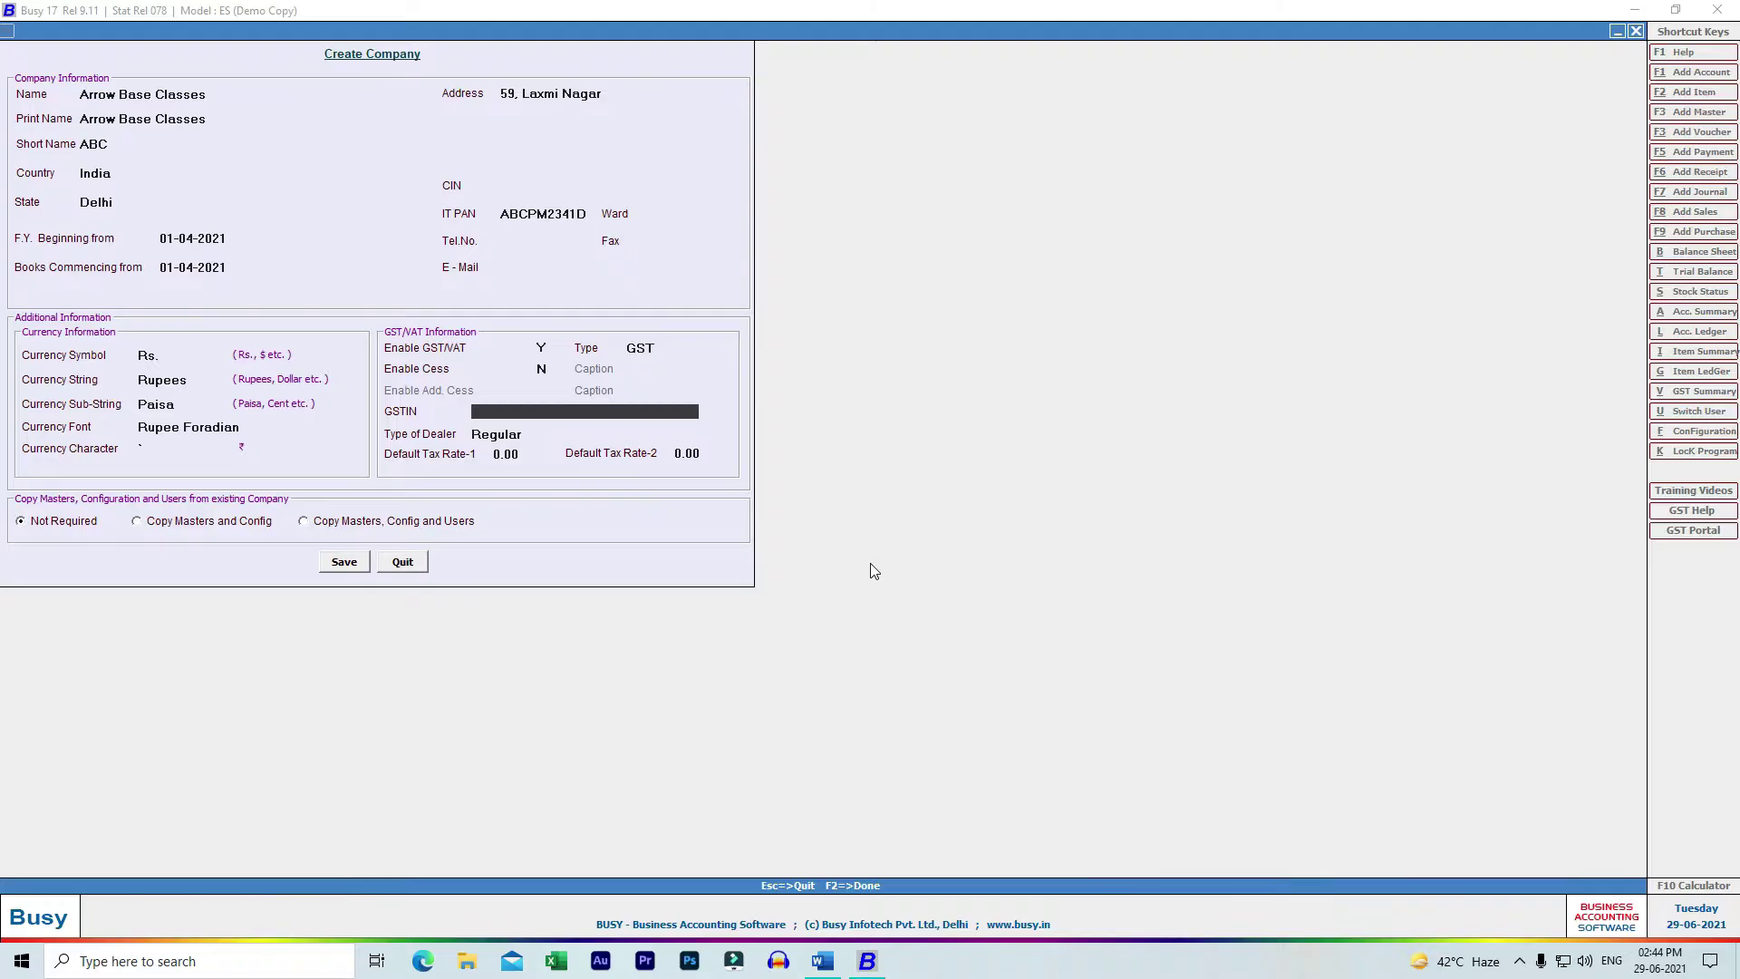
pyautogui.hotkey('alt', 'Tab')
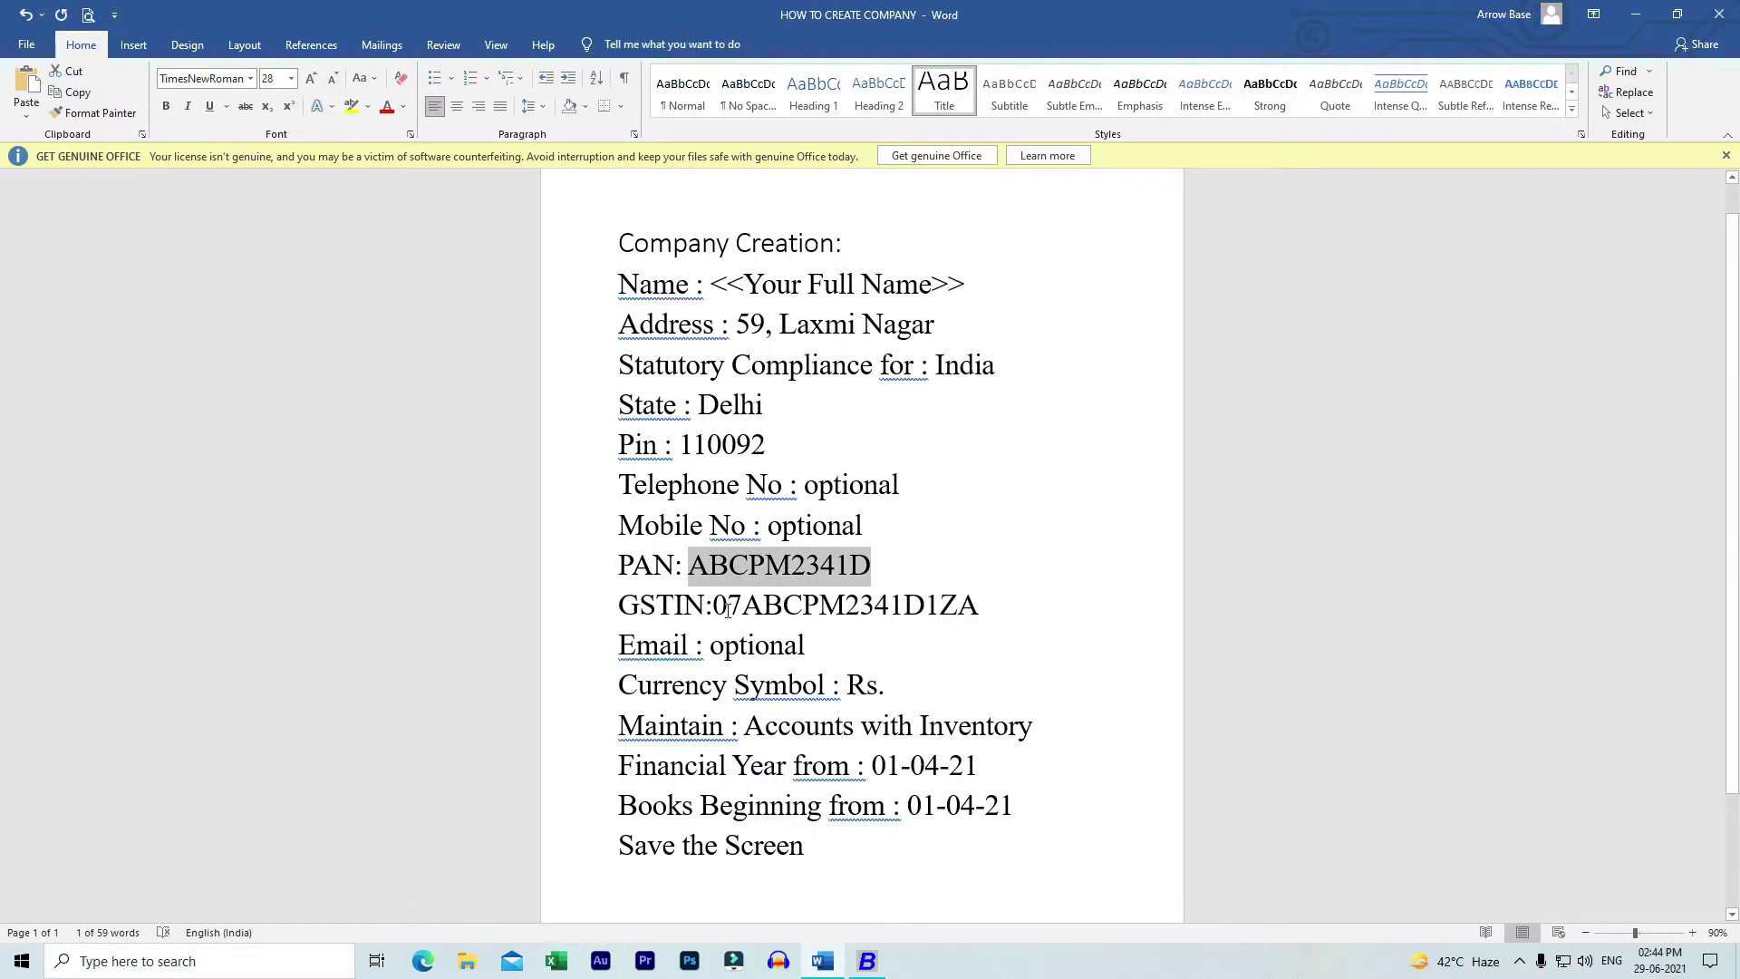
pyautogui.moveTo(714, 609); pyautogui.dragTo(990, 611)
pyautogui.hotkey('ctrl', 'c')
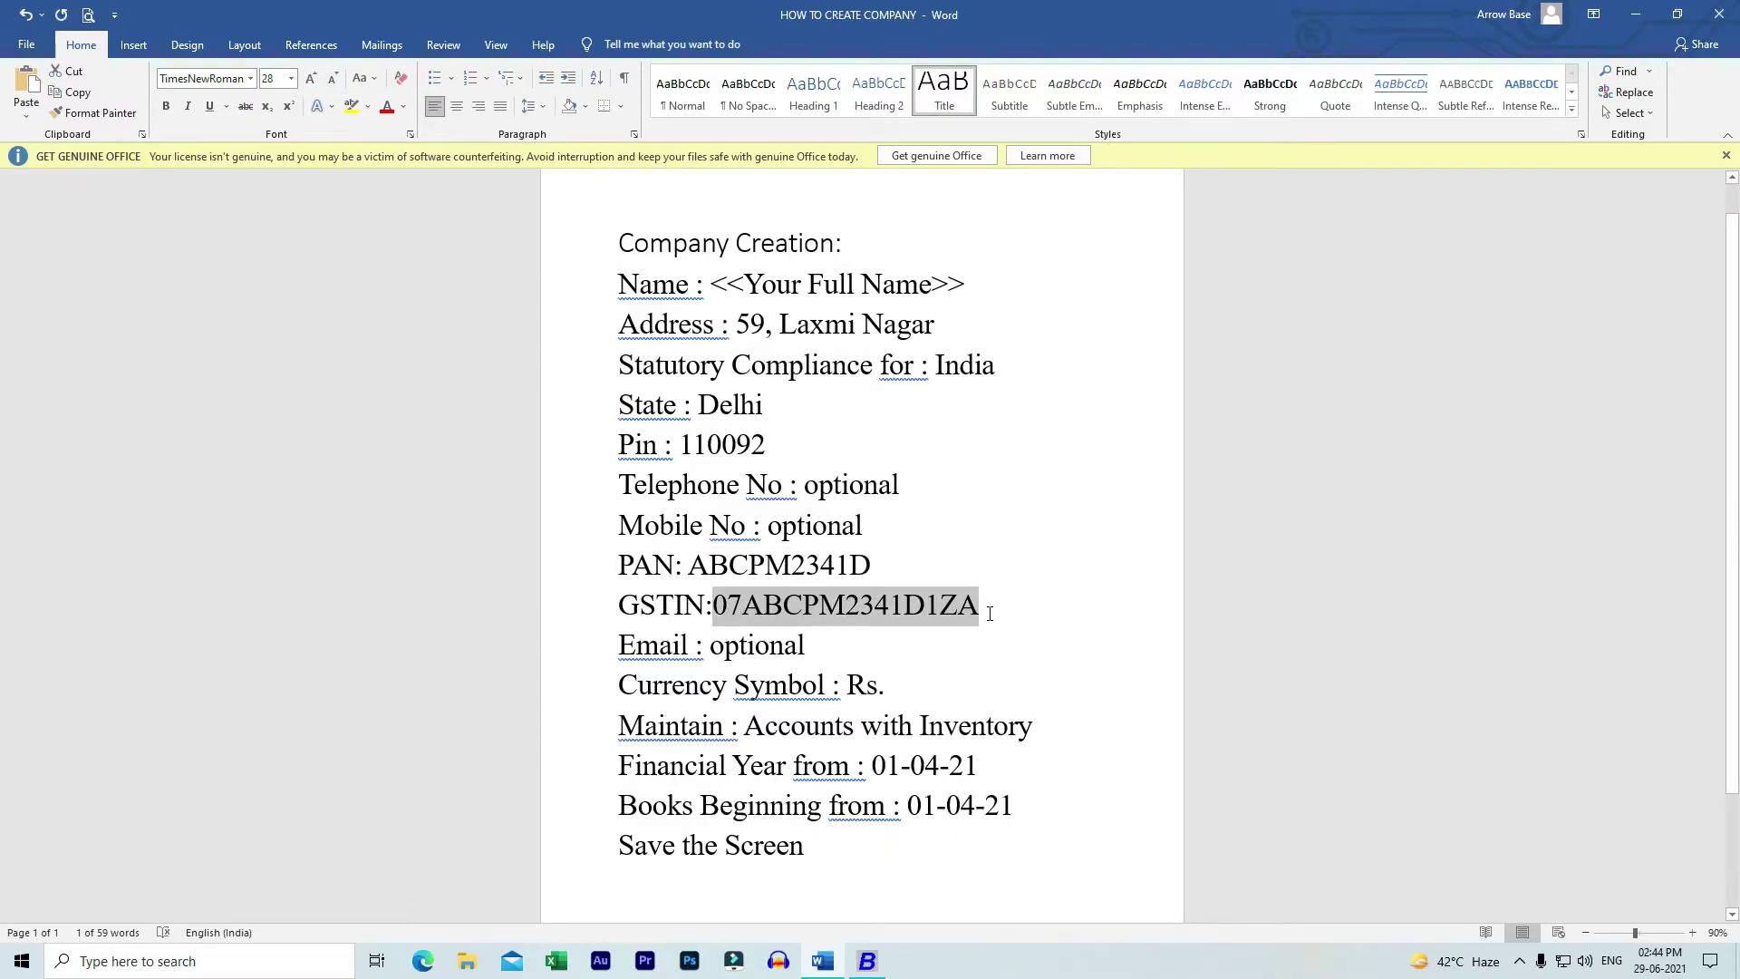
pyautogui.hotkey('alt', 'Tab')
# - Paste the GSTIN, keep Regular dealer type and both 0.00 tax rates, then save
pyautogui.hotkey('ctrl', 'v')
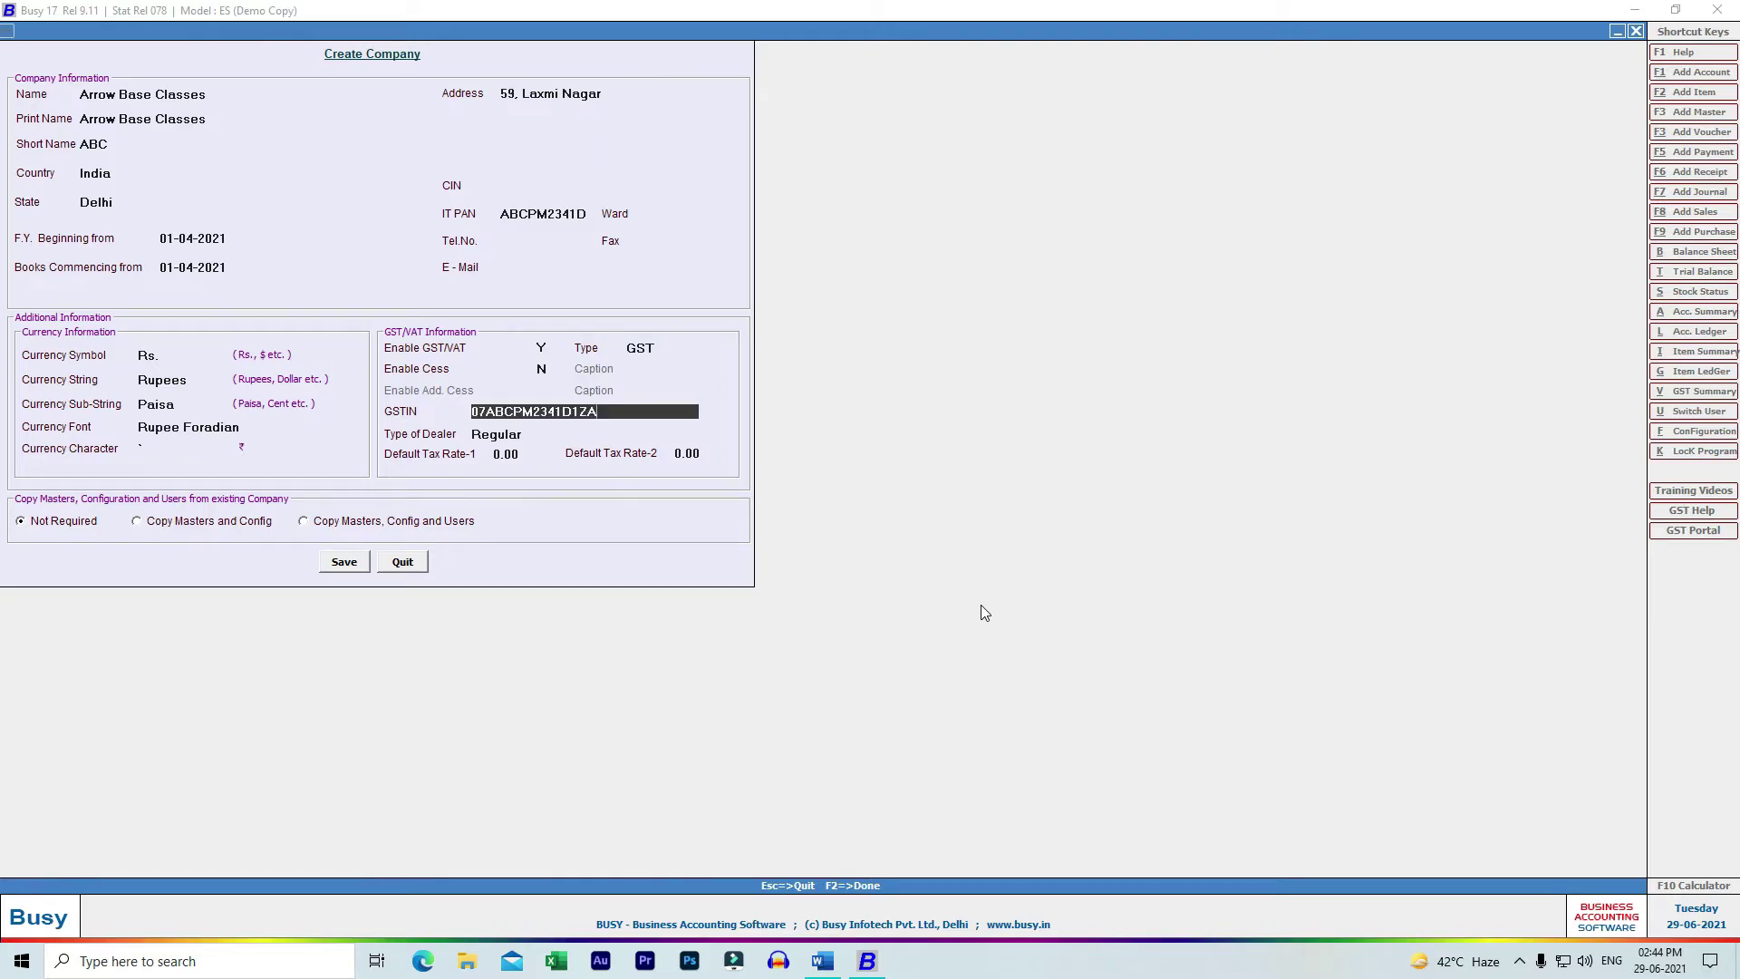
pyautogui.press('Return')
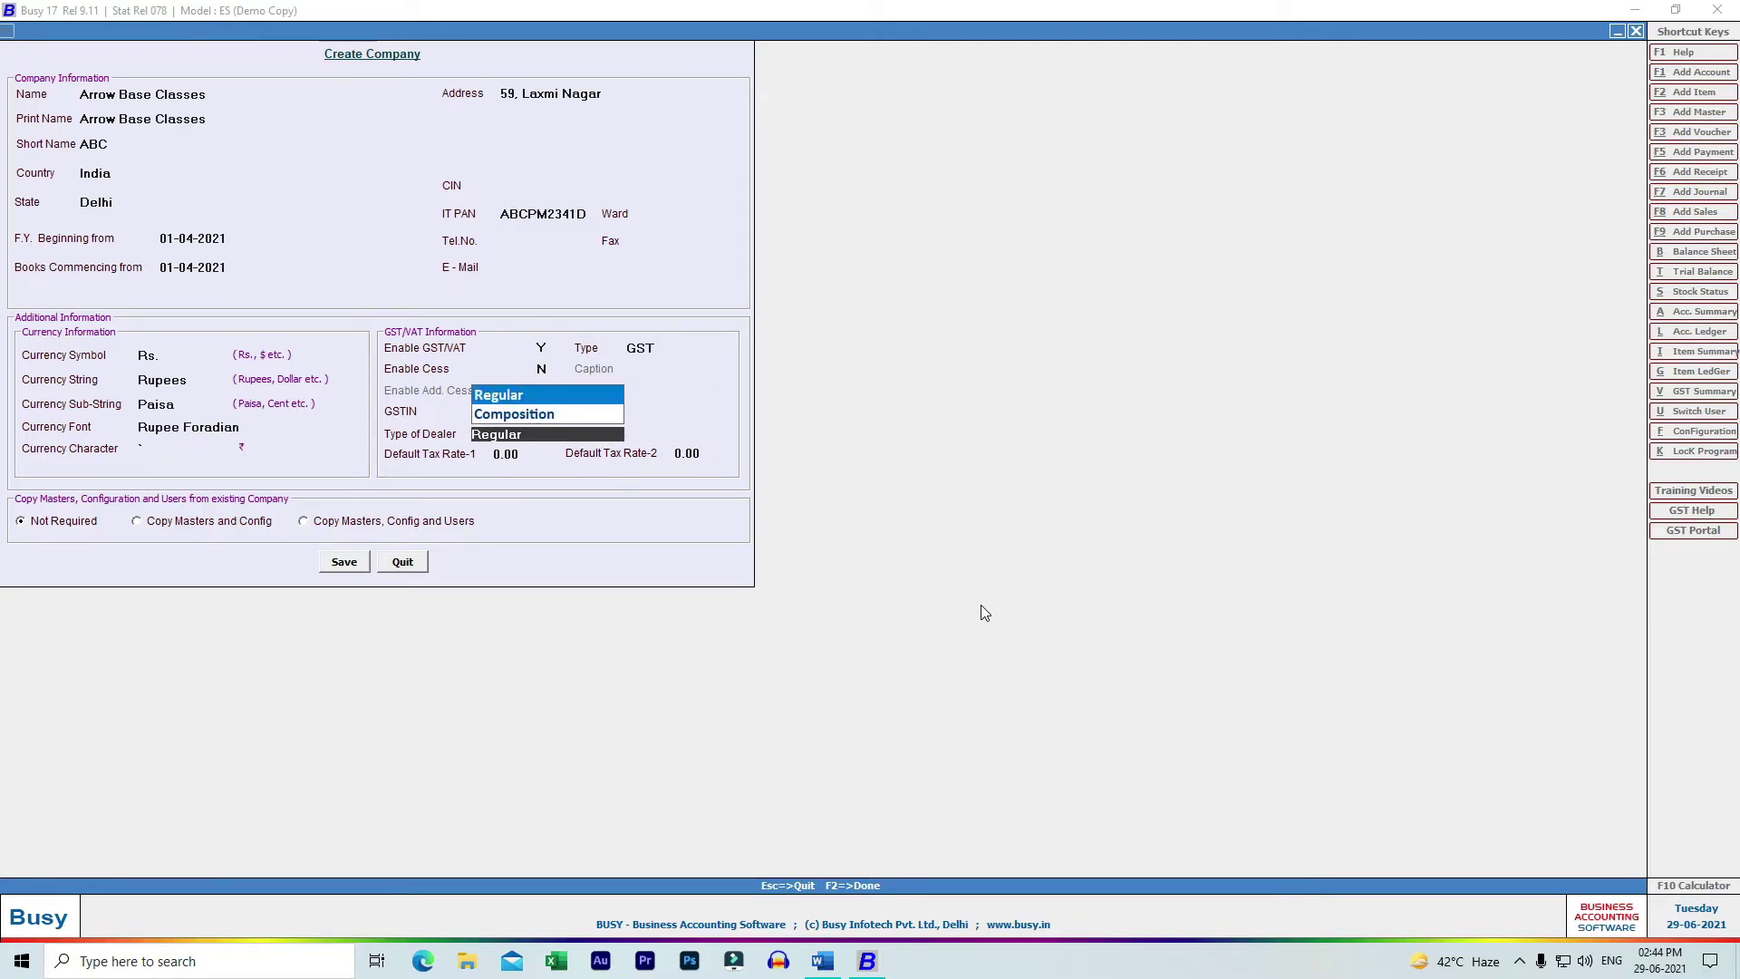
pyautogui.press('Return')
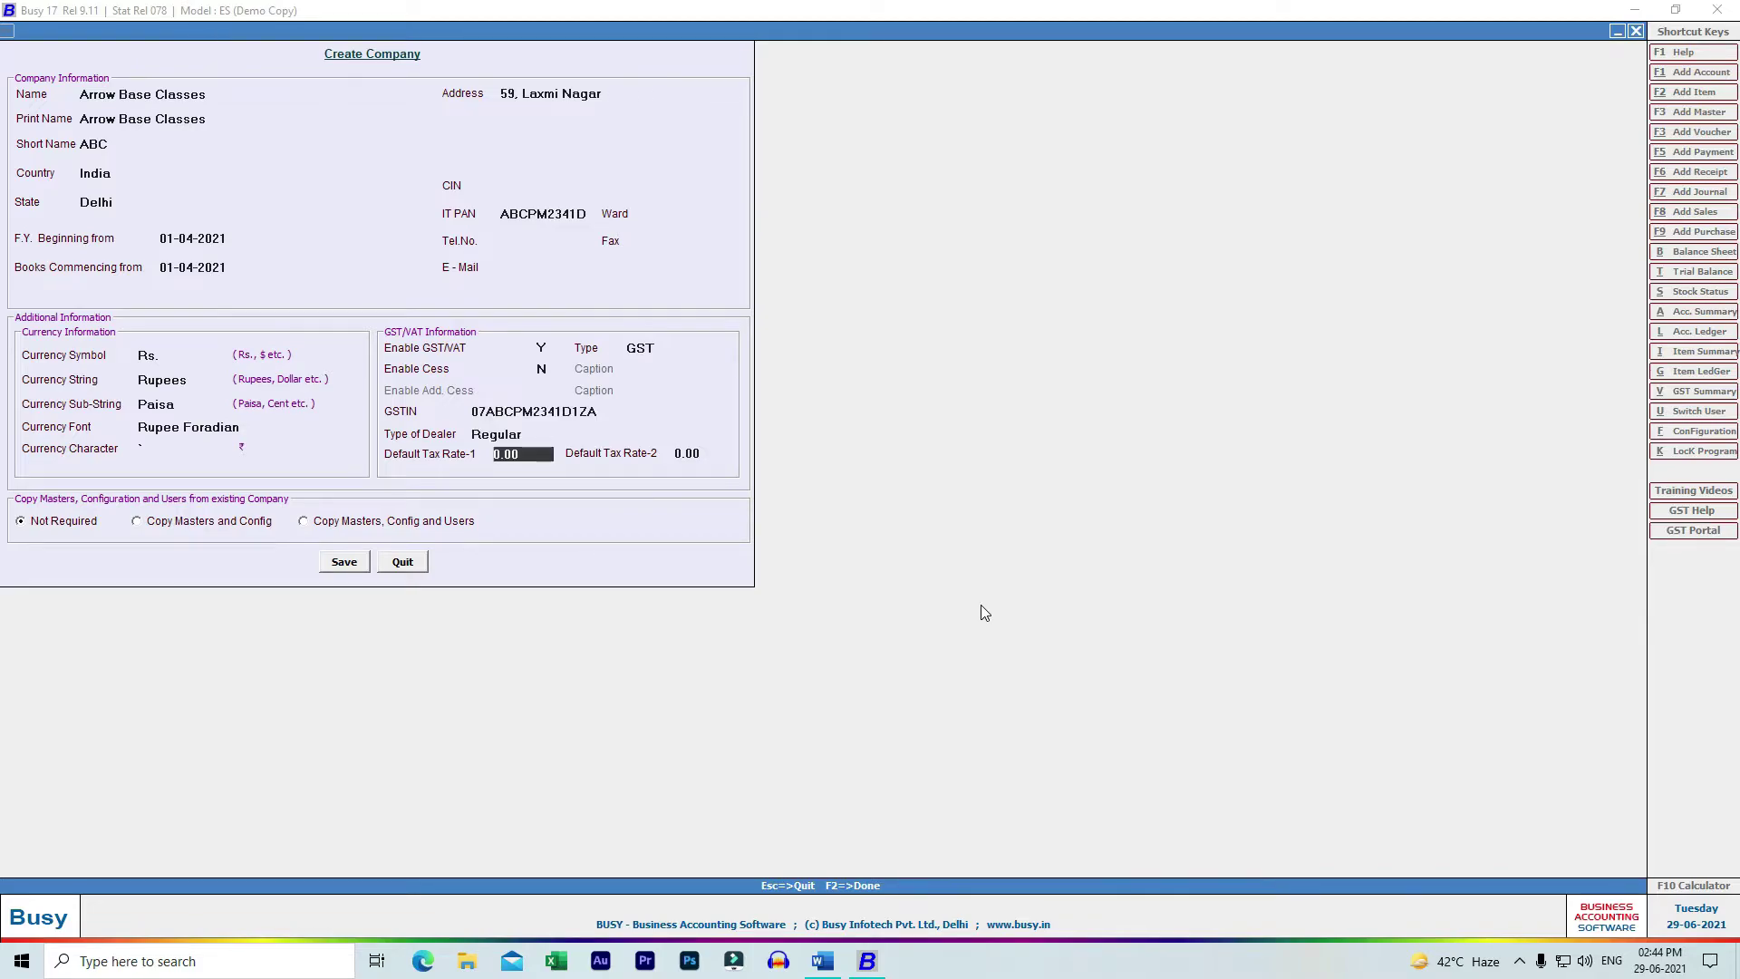
pyautogui.press('Return')
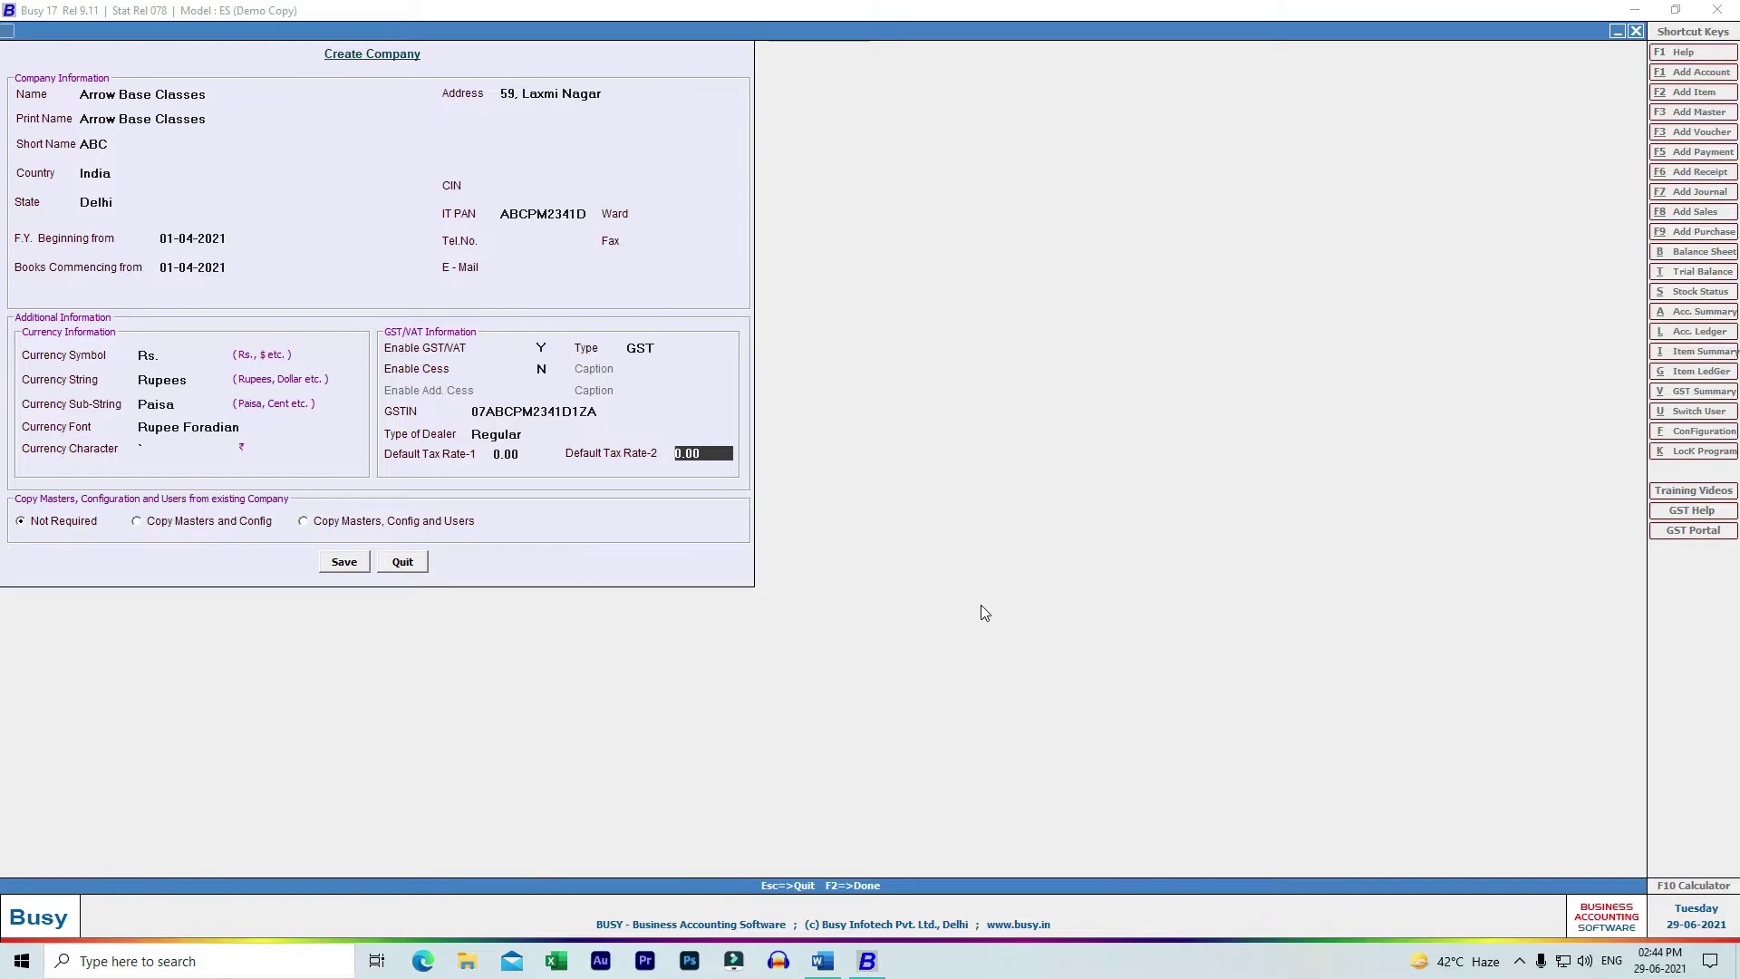
pyautogui.press('Return')
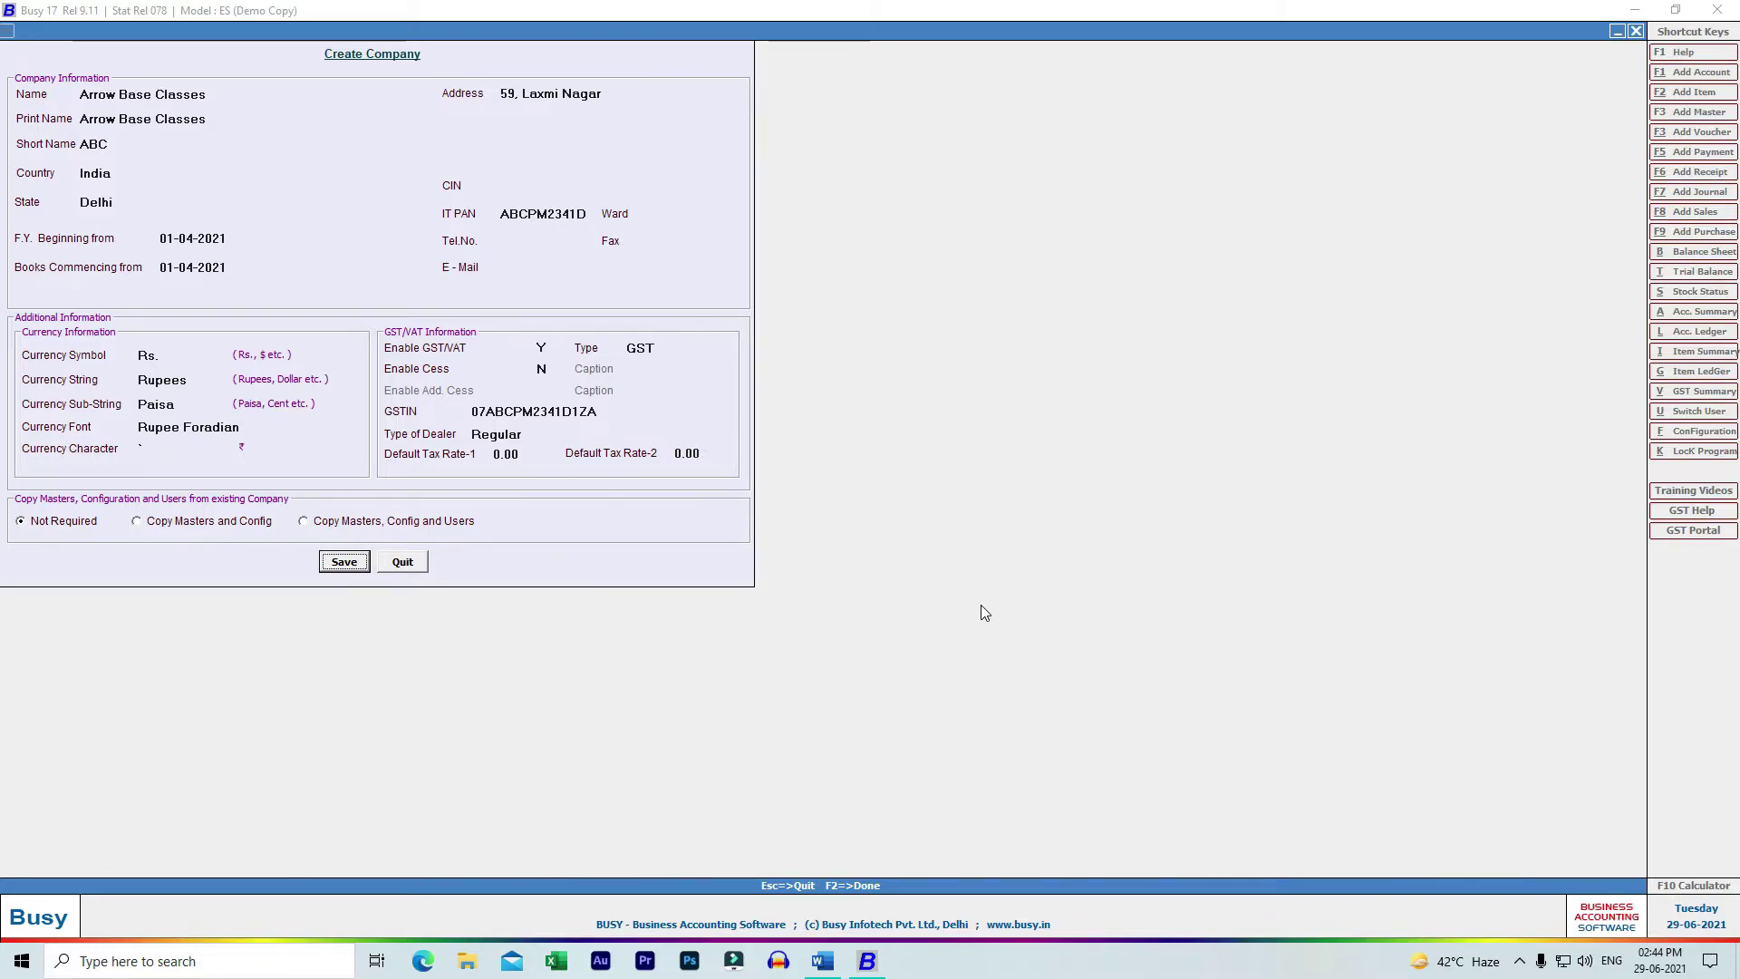
pyautogui.press('Return')
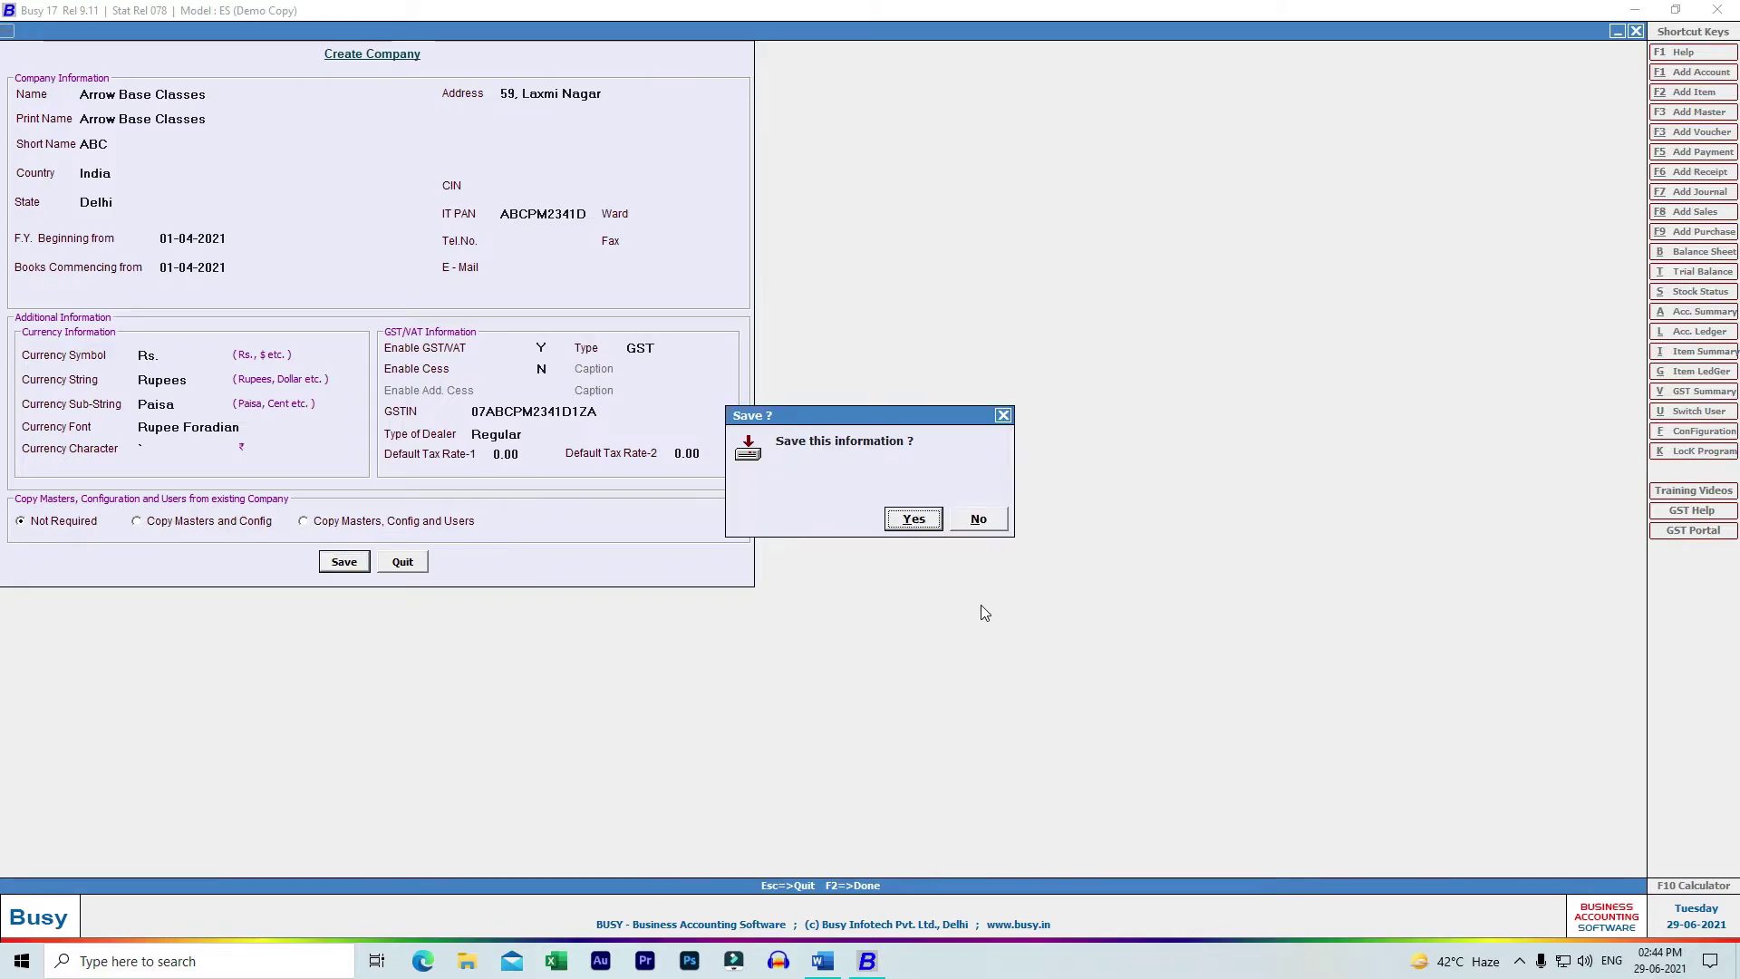
# - Confirm saving Arrow Base Classes and dismiss the Congratulations message
pyautogui.press('Return')
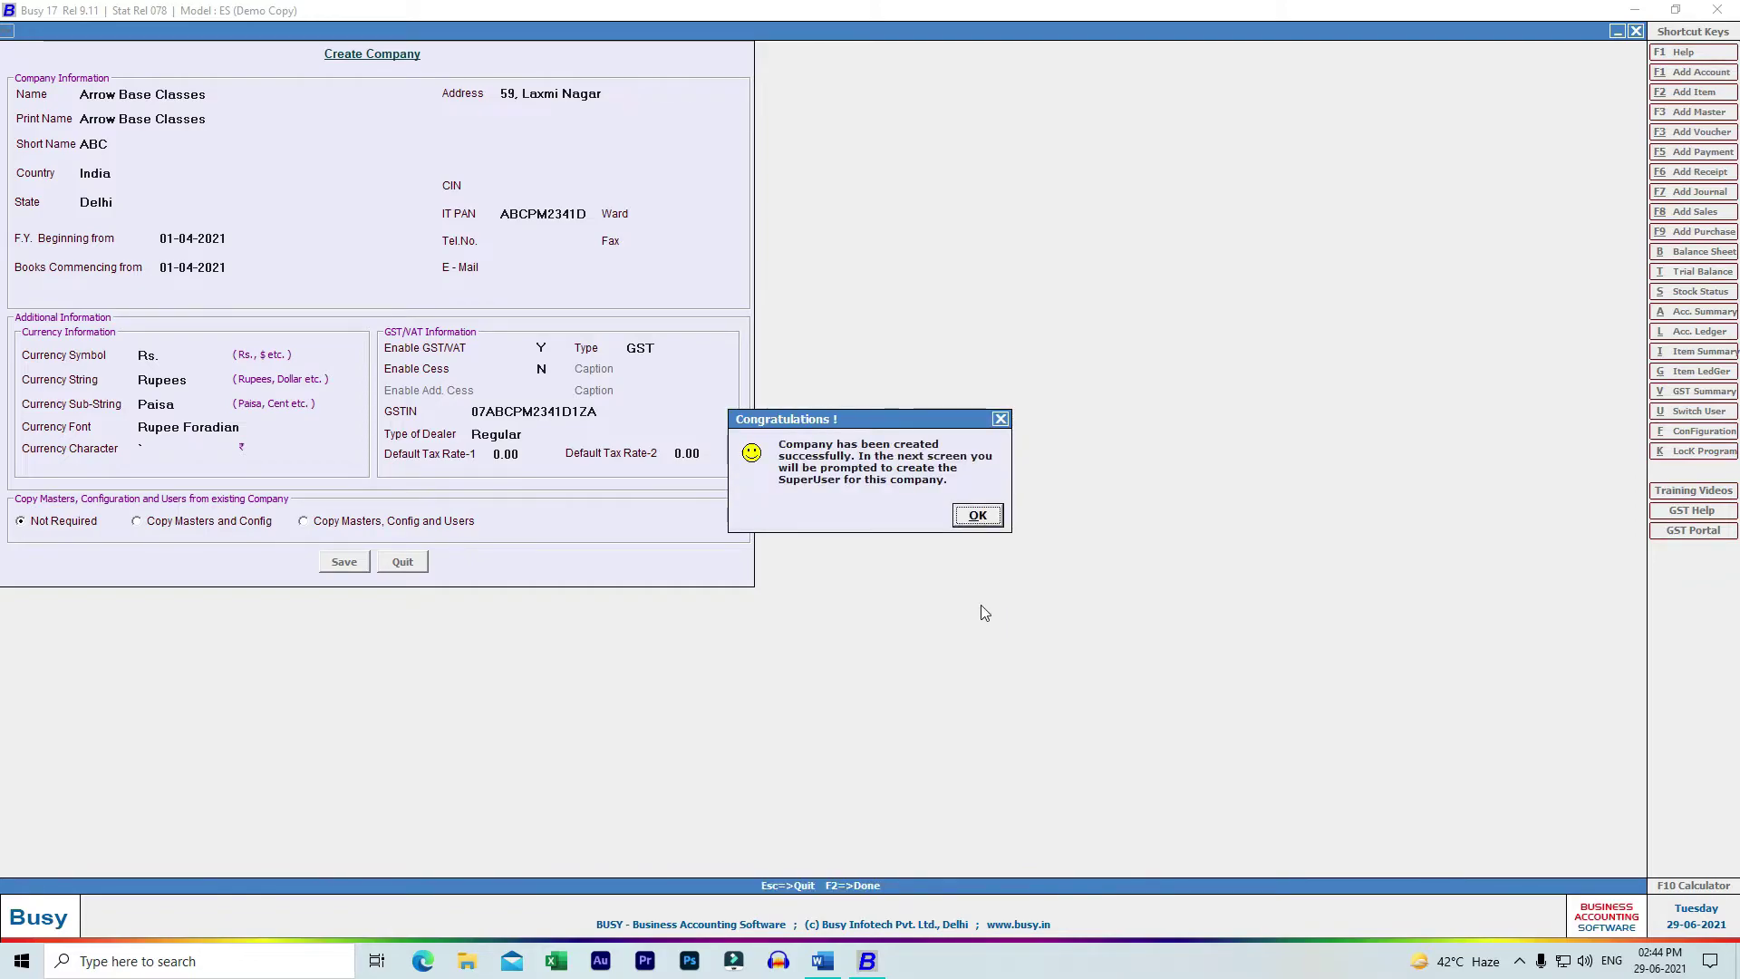
pyautogui.press('Return')
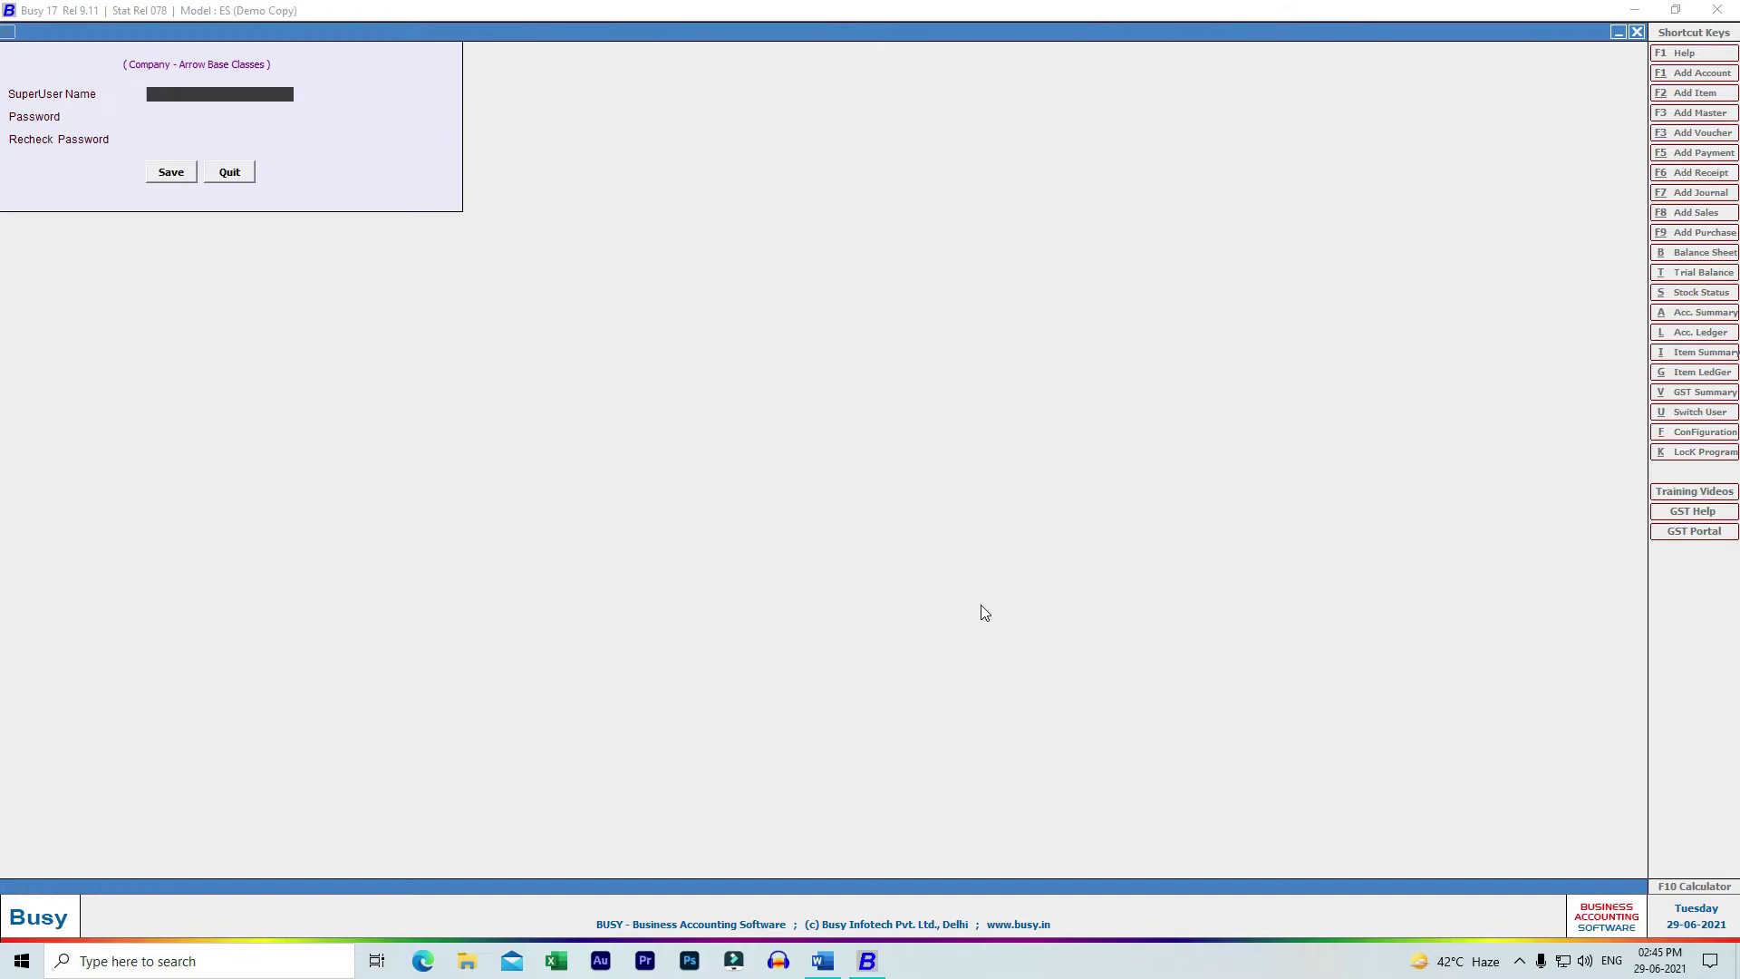
# - Enter the superuser name, then the password twice to confirm it
pyautogui.write('Abc')
pyautogui.press('Return')
pyautogui.write('****')
pyautogui.press('Return')
pyautogui.write('****')
pyautogui.press('Return')
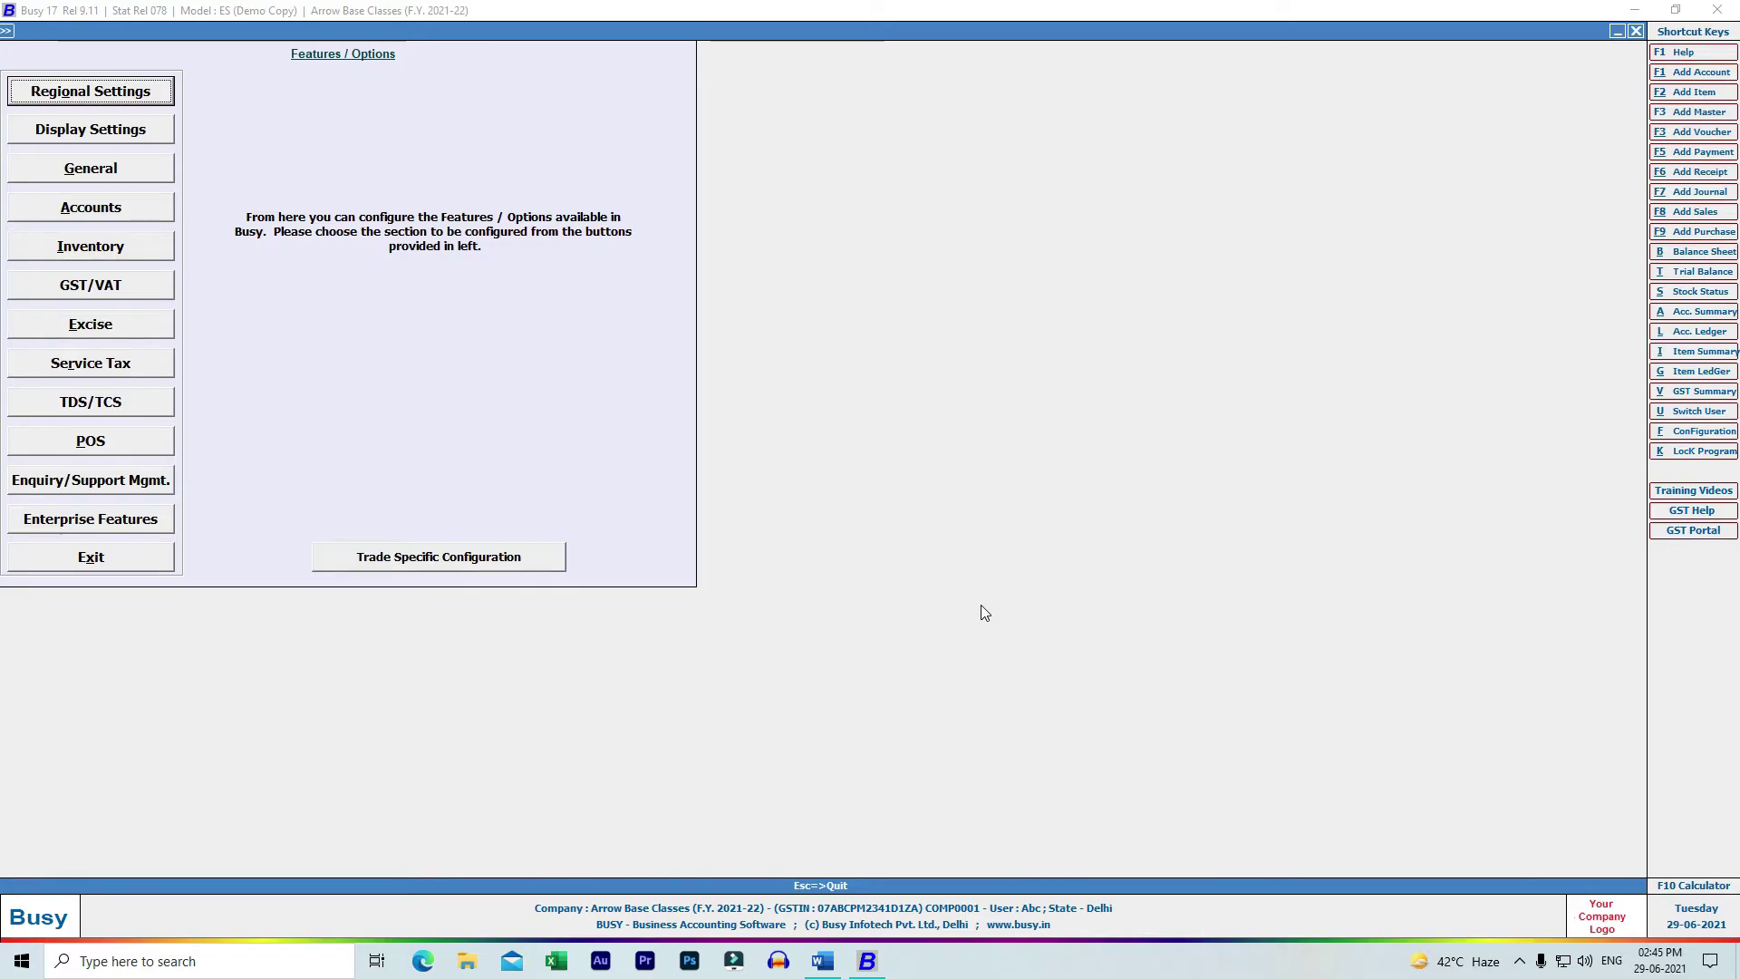
# - Edit the company, change its name to 'Arrow Base', and save the change
pyautogui.press('Escape')
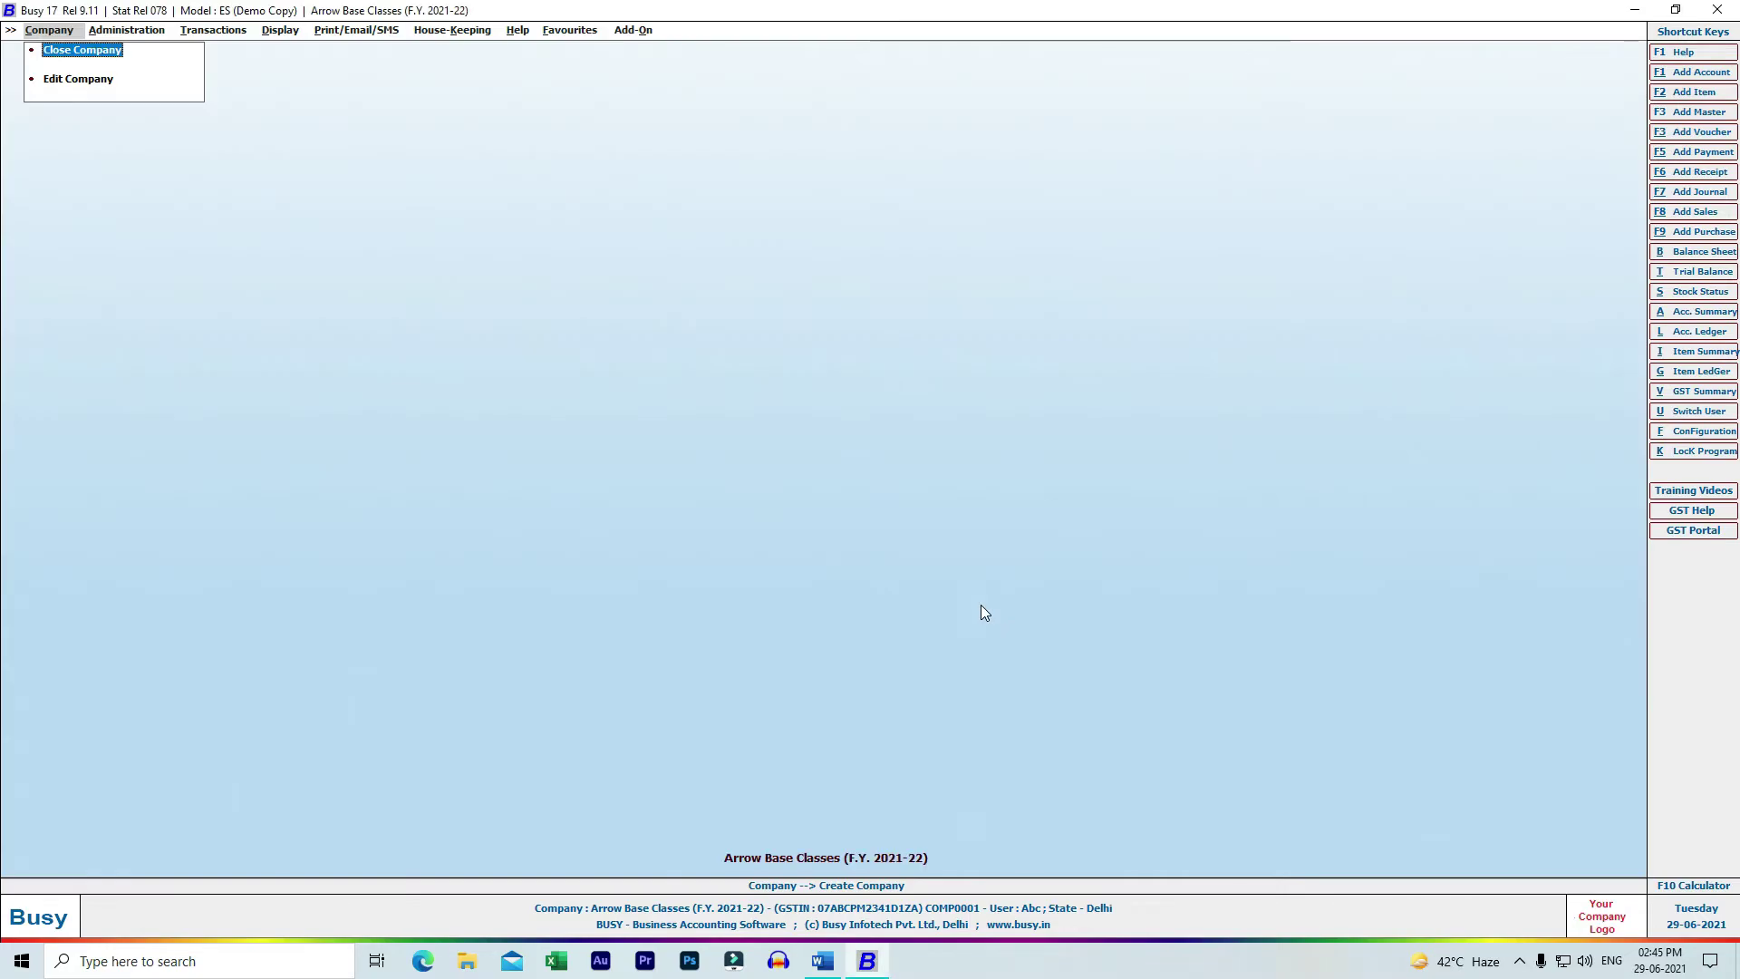
pyautogui.press('Down')
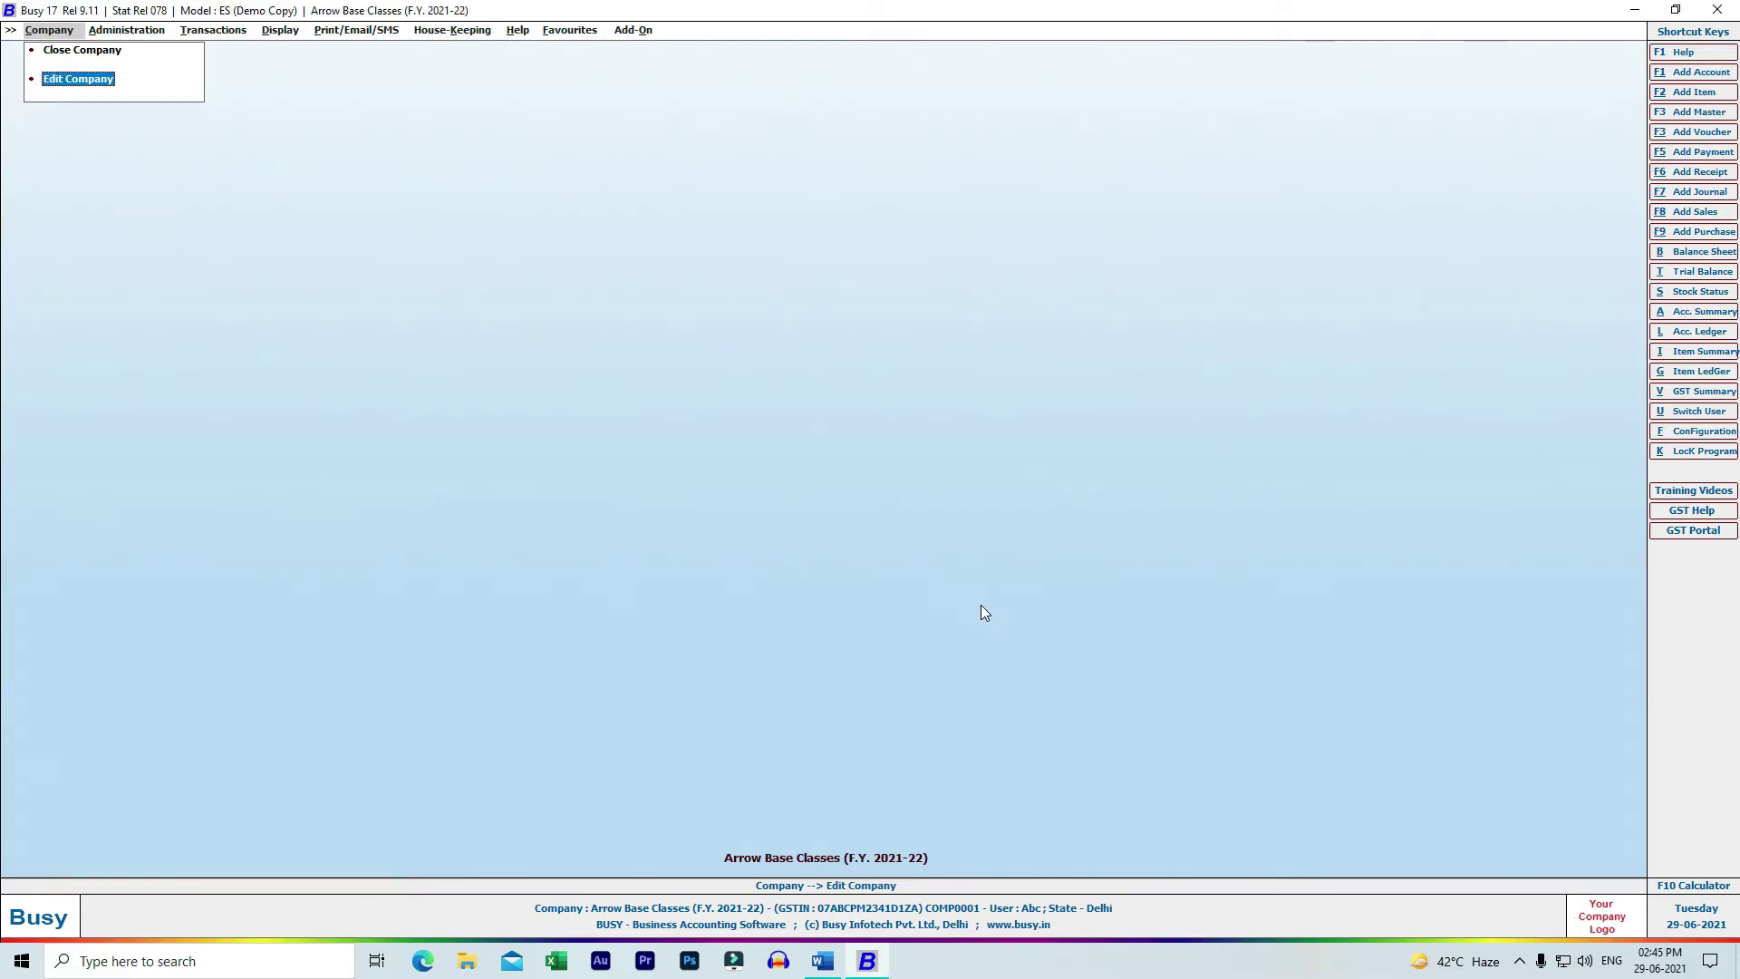
pyautogui.press('Return')
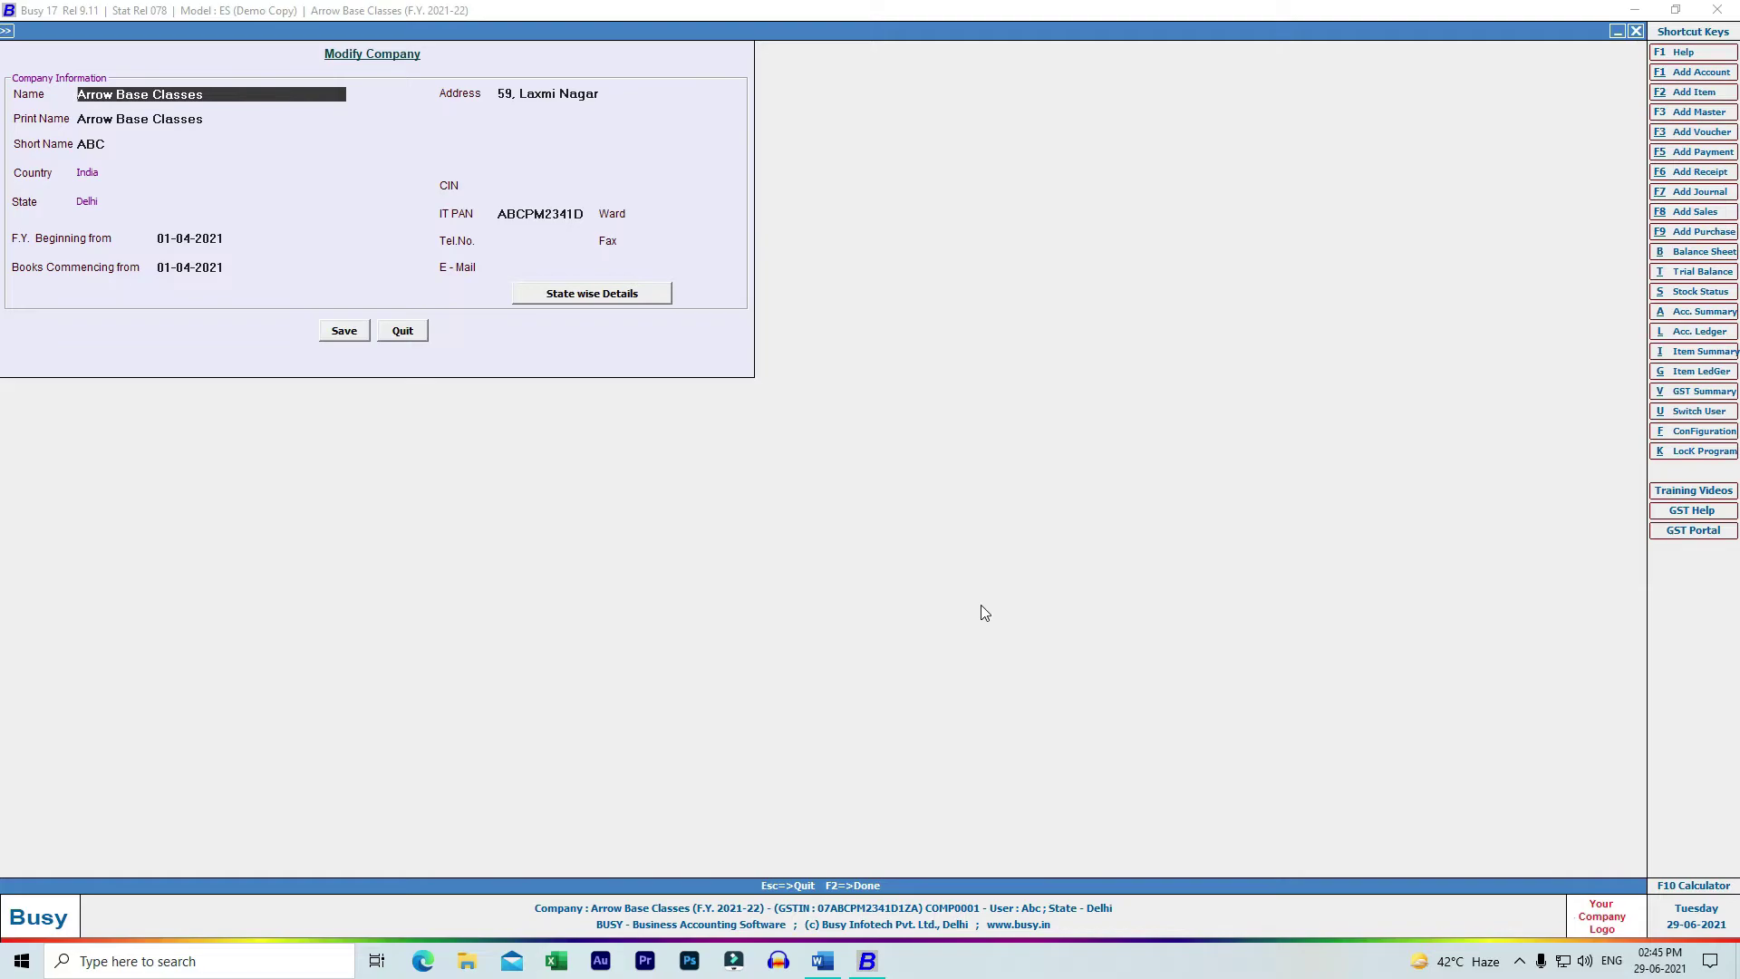
pyautogui.write('Arrow Base')
pyautogui.press('Return')
pyautogui.press('Return')
pyautogui.press('Return')
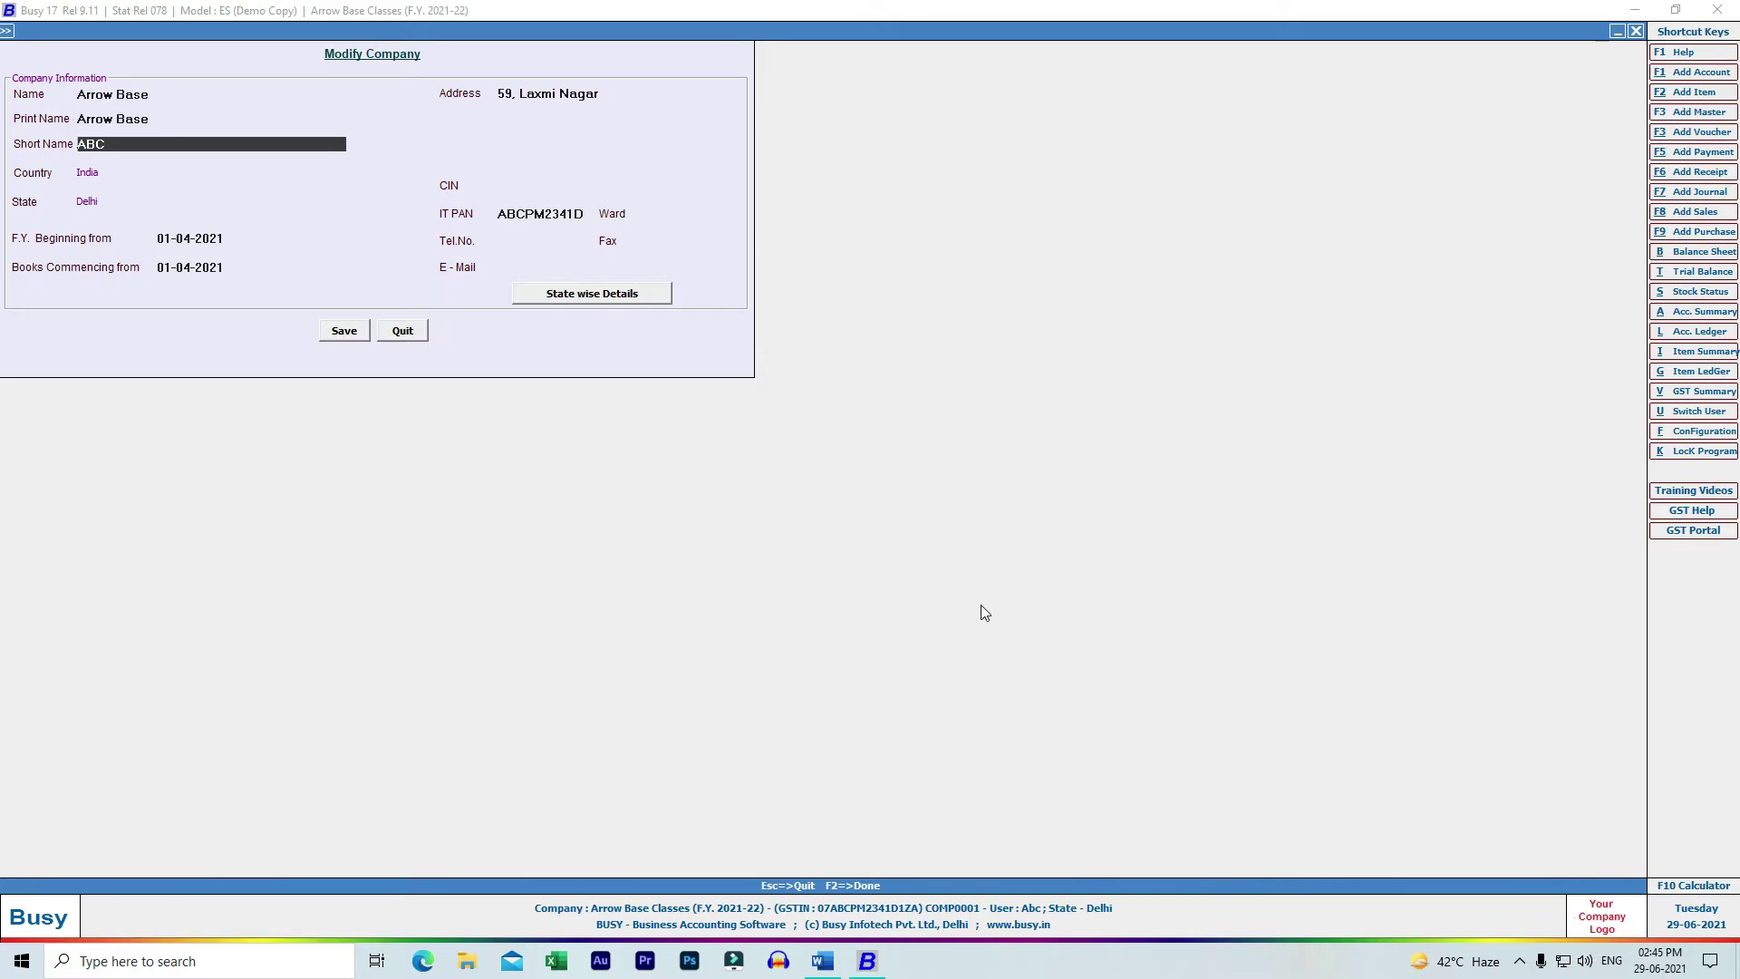
pyautogui.press('Return')
pyautogui.press('Return')
pyautogui.press('Return')
pyautogui.press('Return')
pyautogui.press('Return')
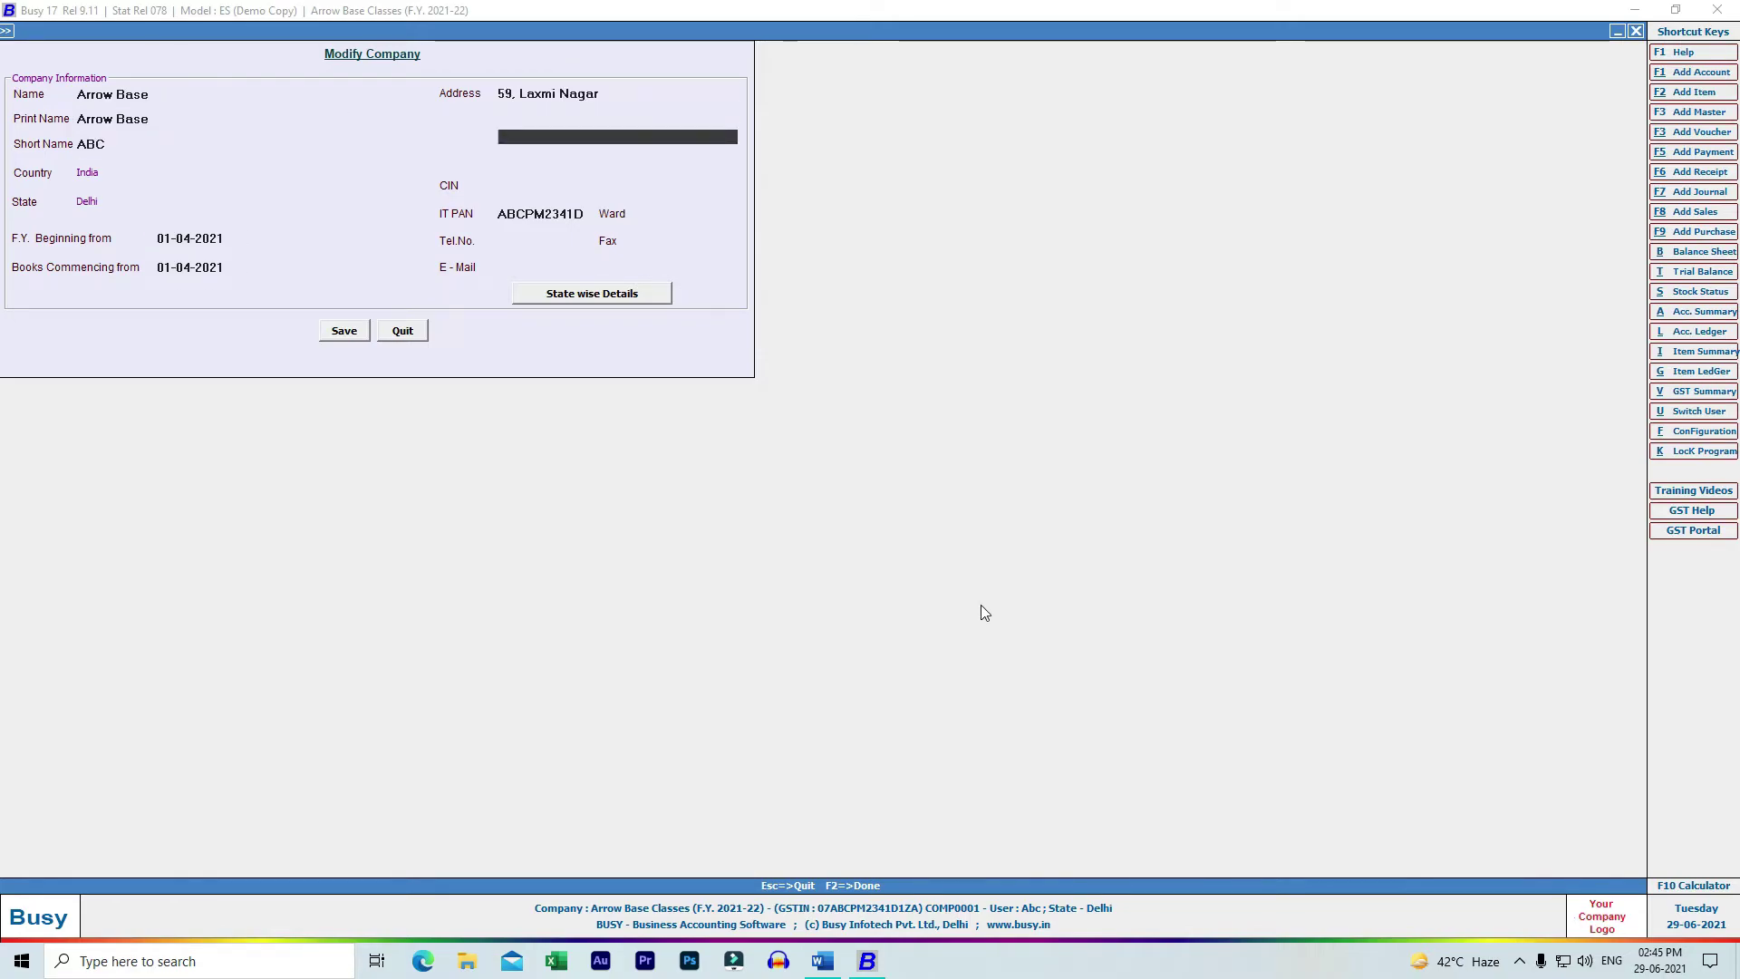
pyautogui.press('Return')
pyautogui.press('Return')
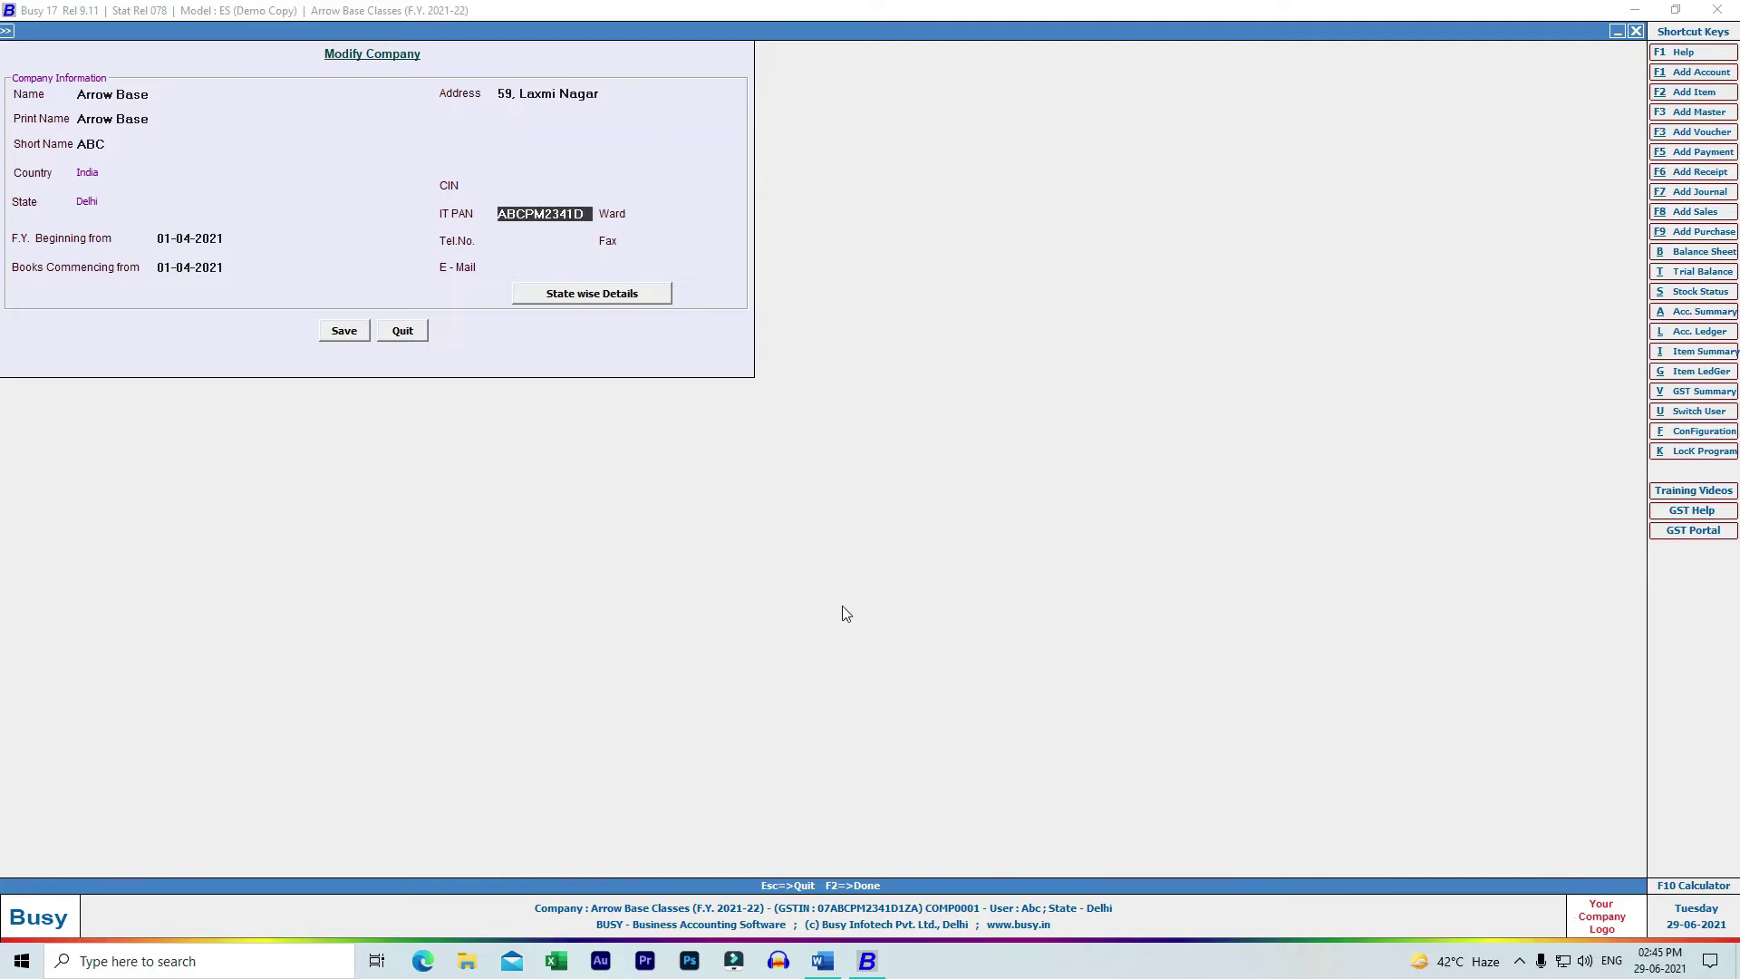
pyautogui.click(357, 332)
pyautogui.click(905, 515)
pyautogui.press('Escape')
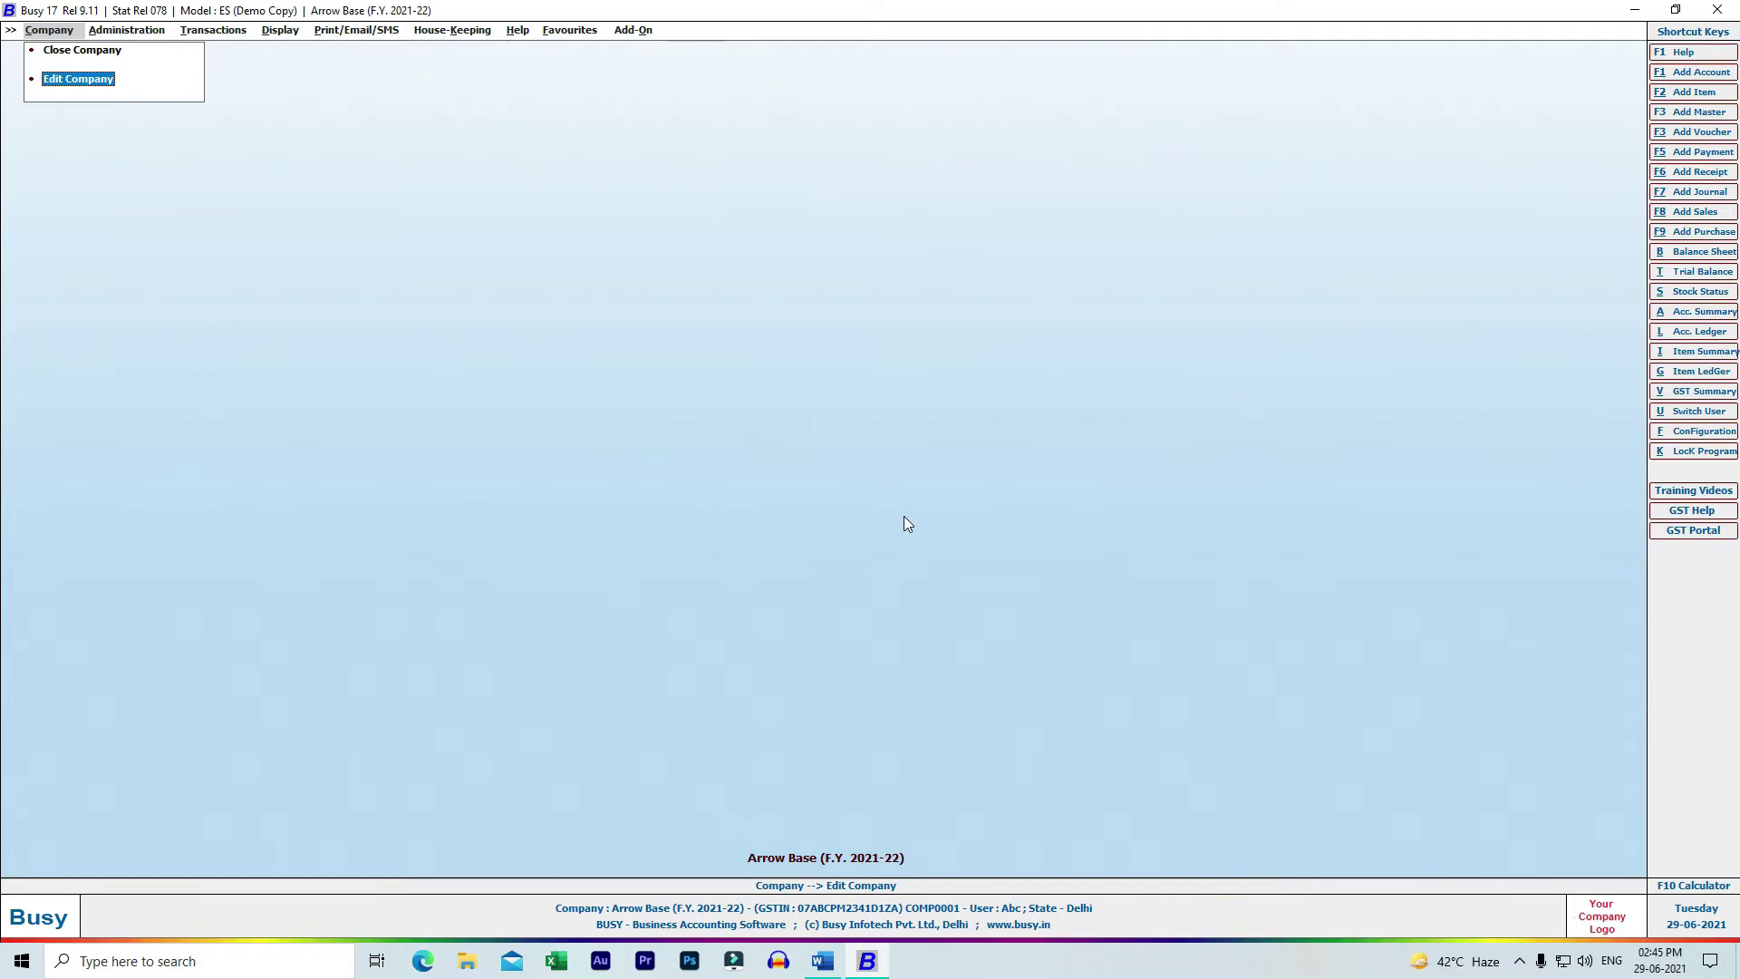
# - Close Arrow Base, then reopen it and log in with the superuser name and password
pyautogui.press('Up')
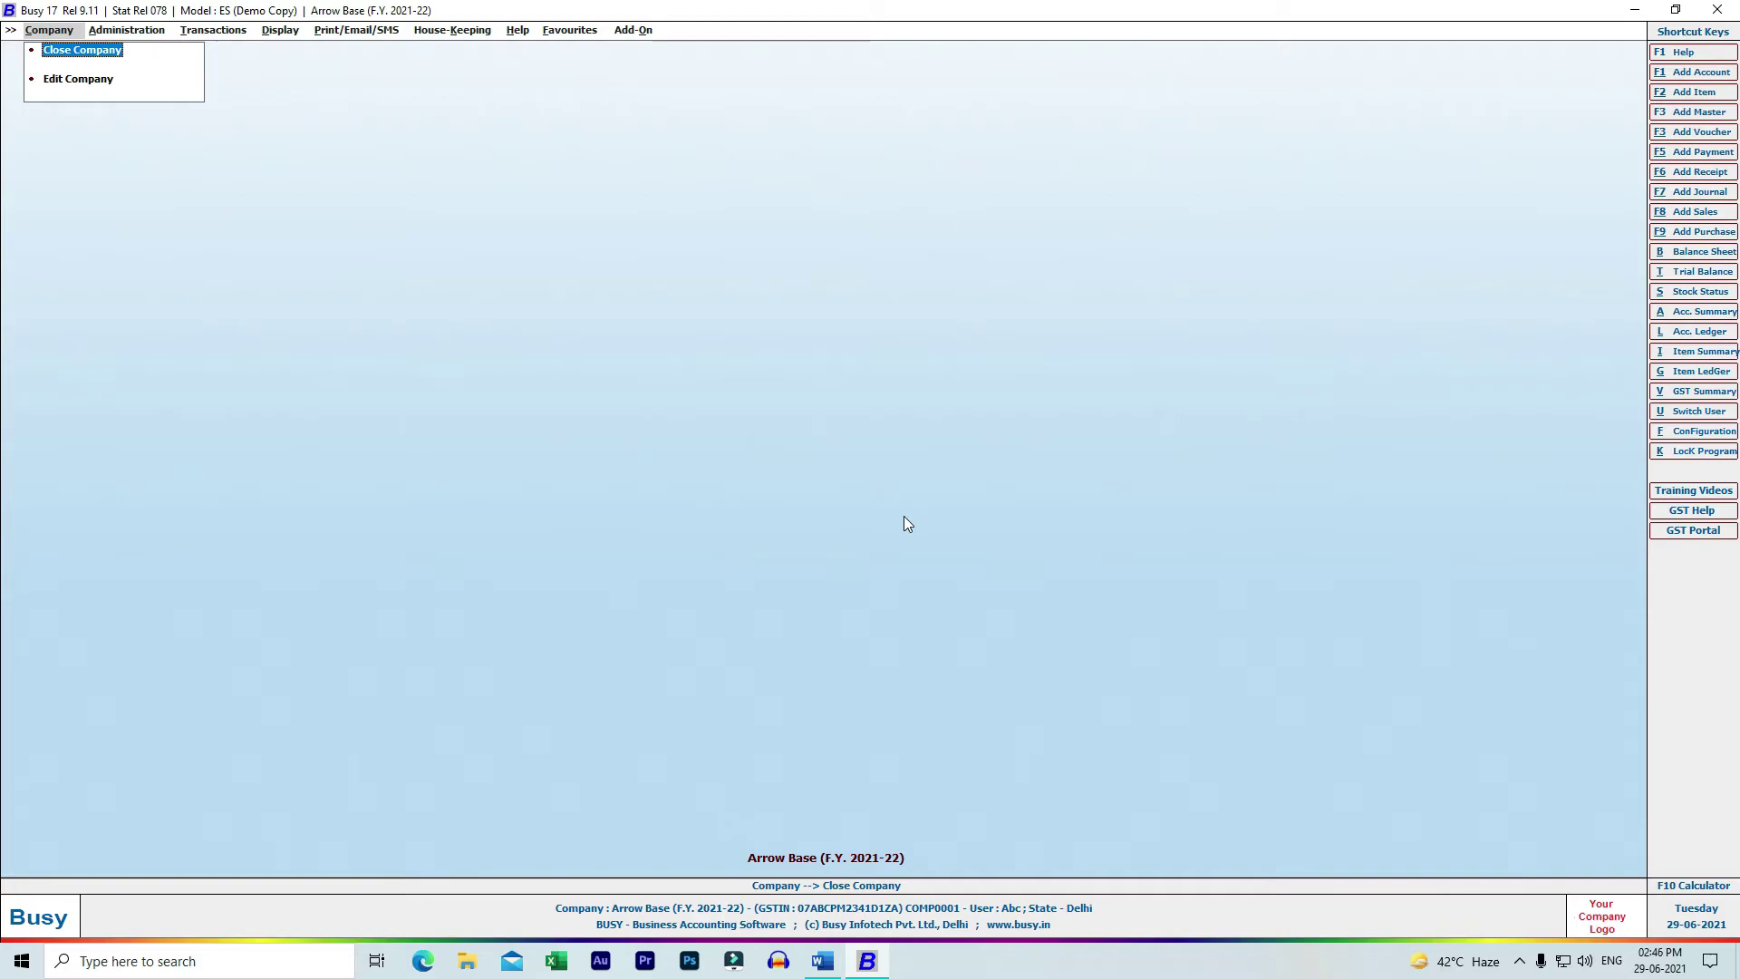
pyautogui.press('Return')
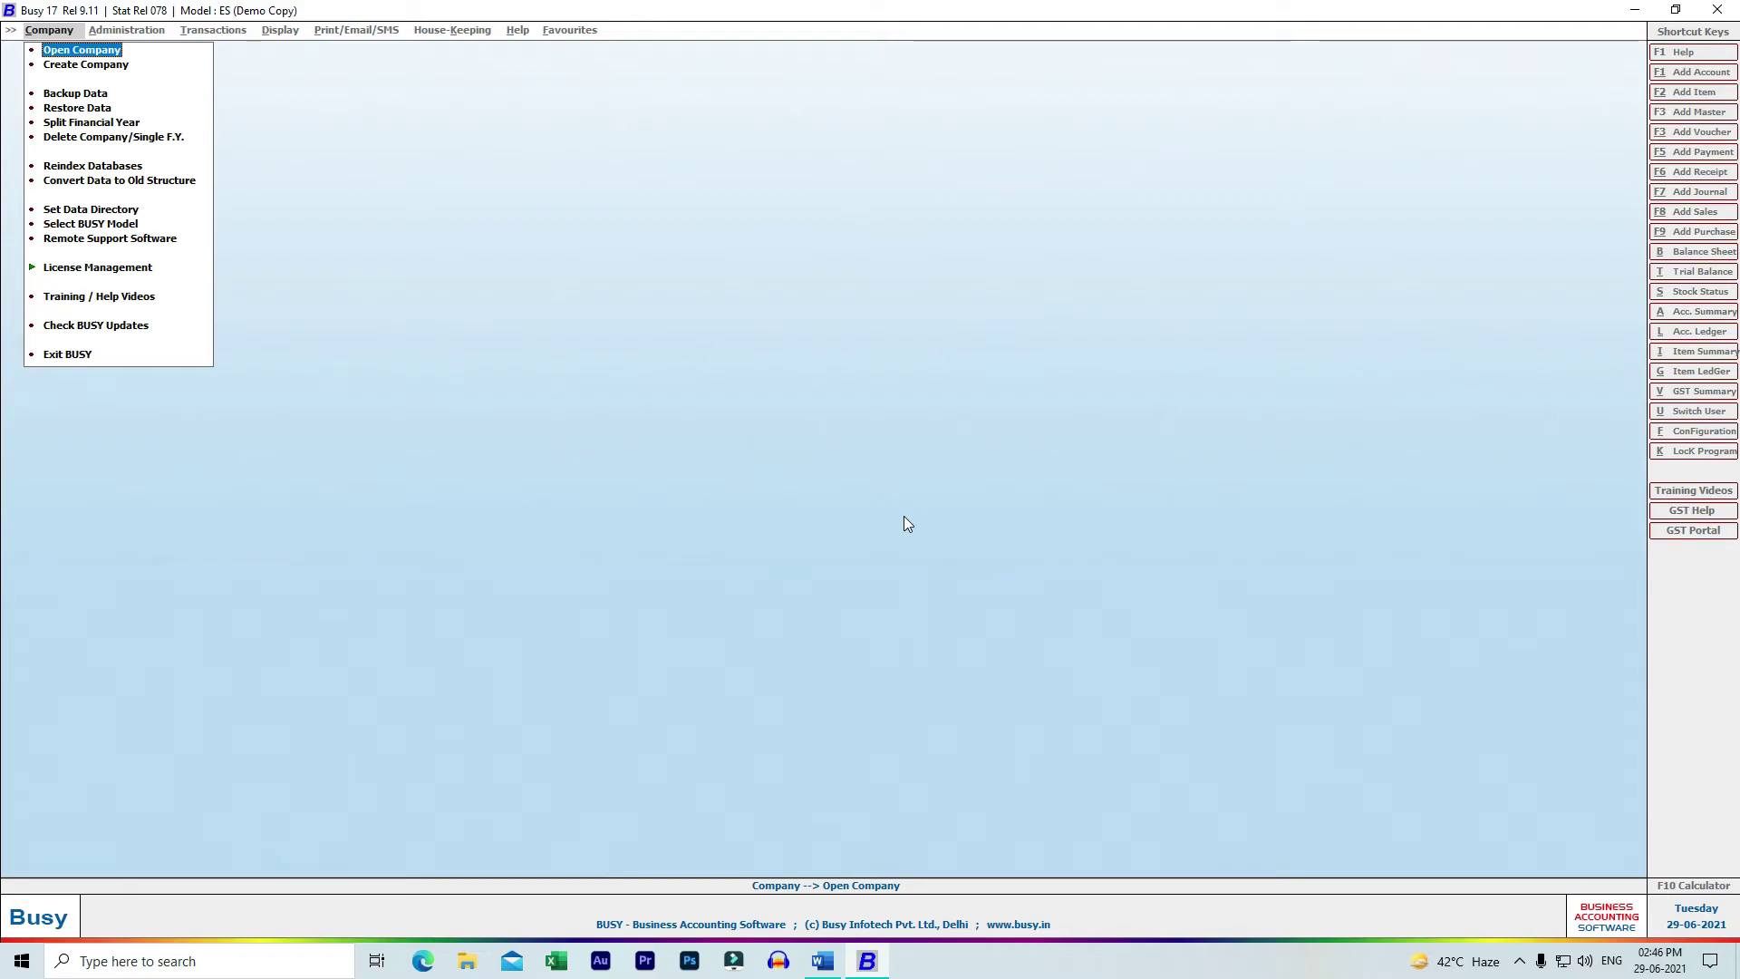
pyautogui.press('Return')
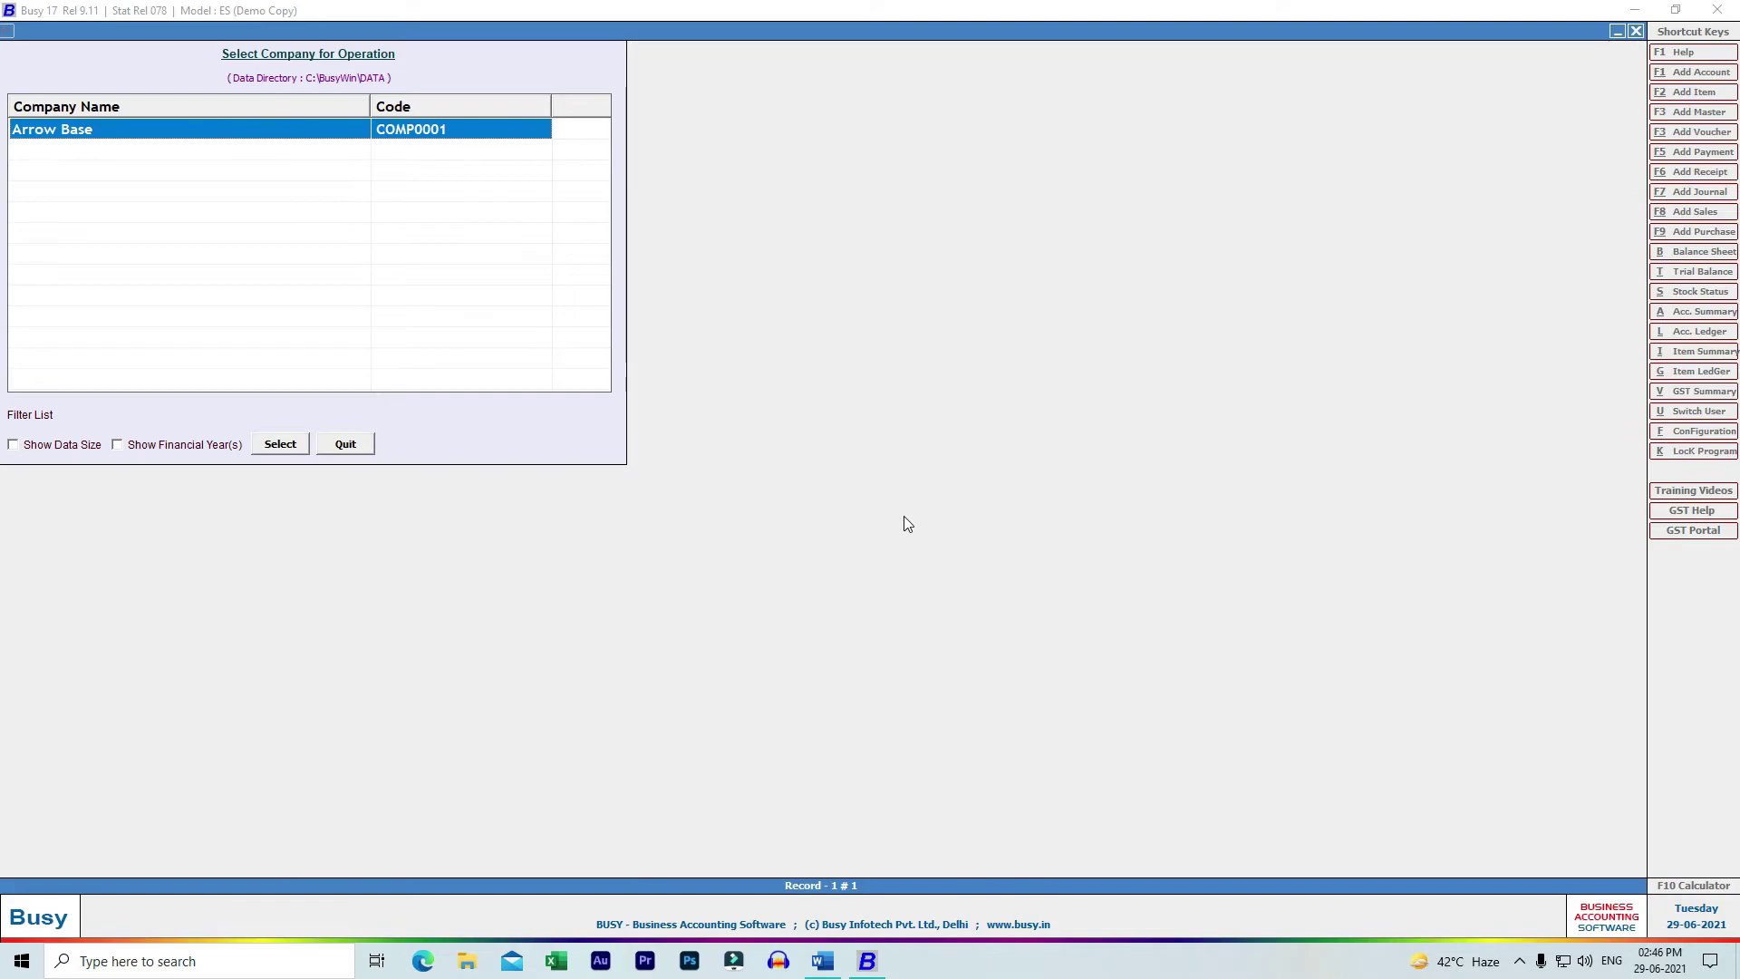
pyautogui.press('Return')
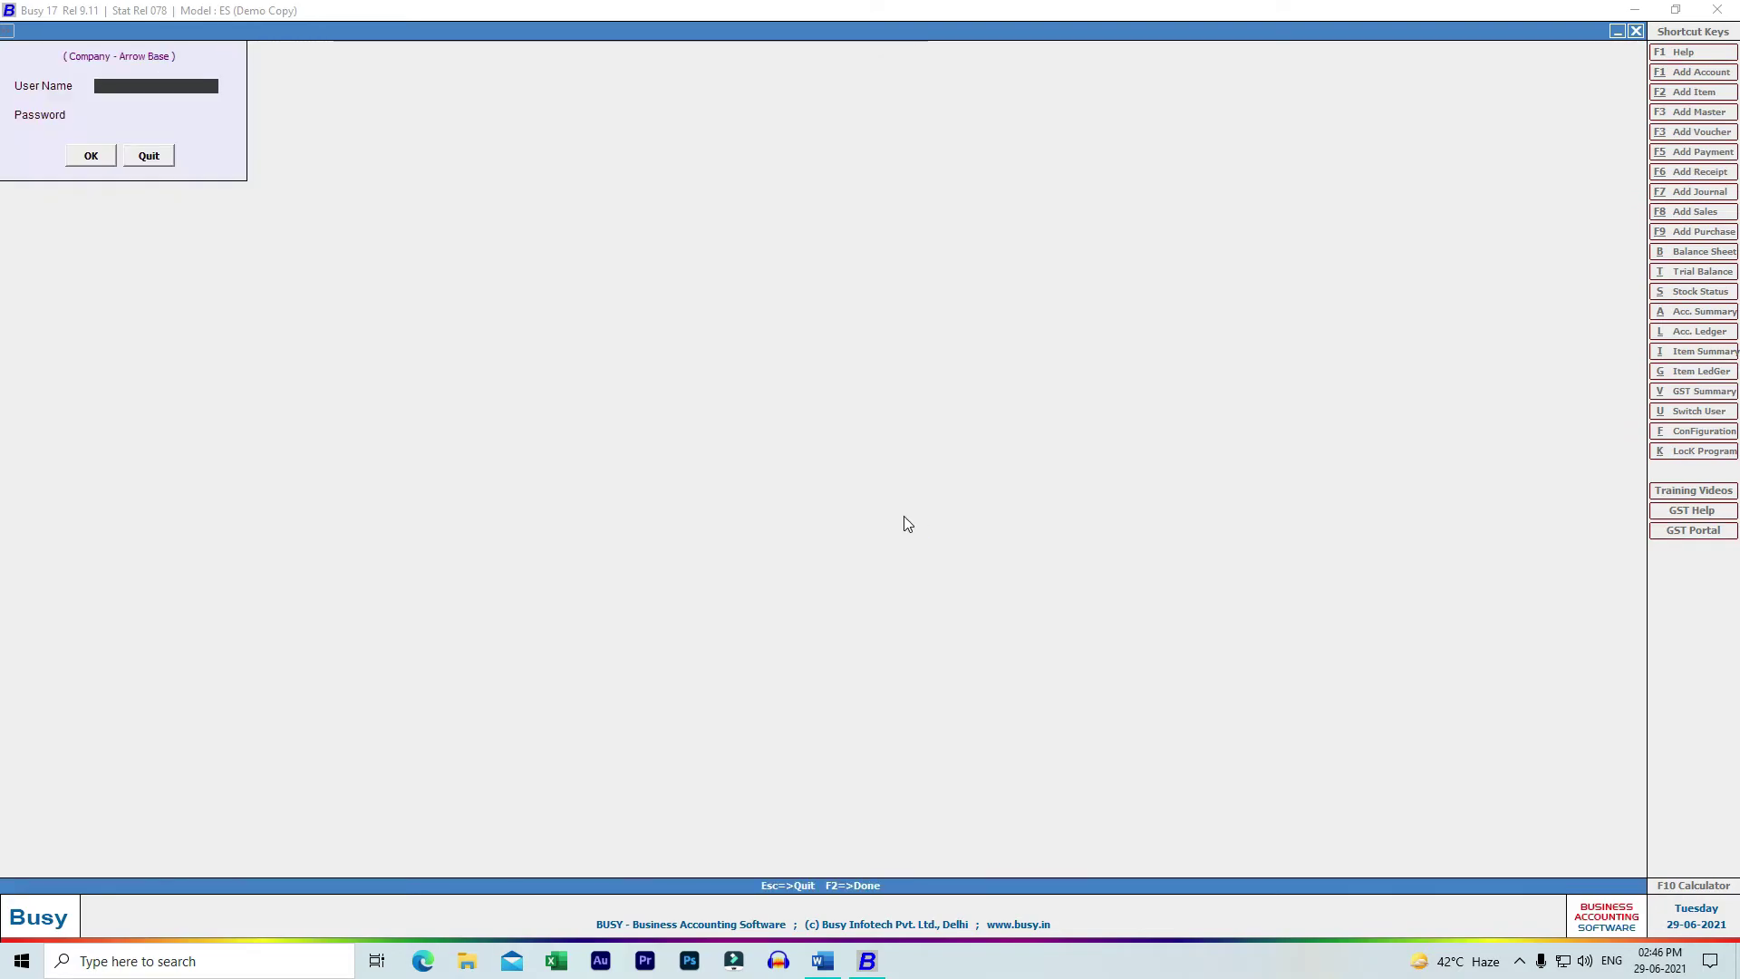
pyautogui.write('abc')
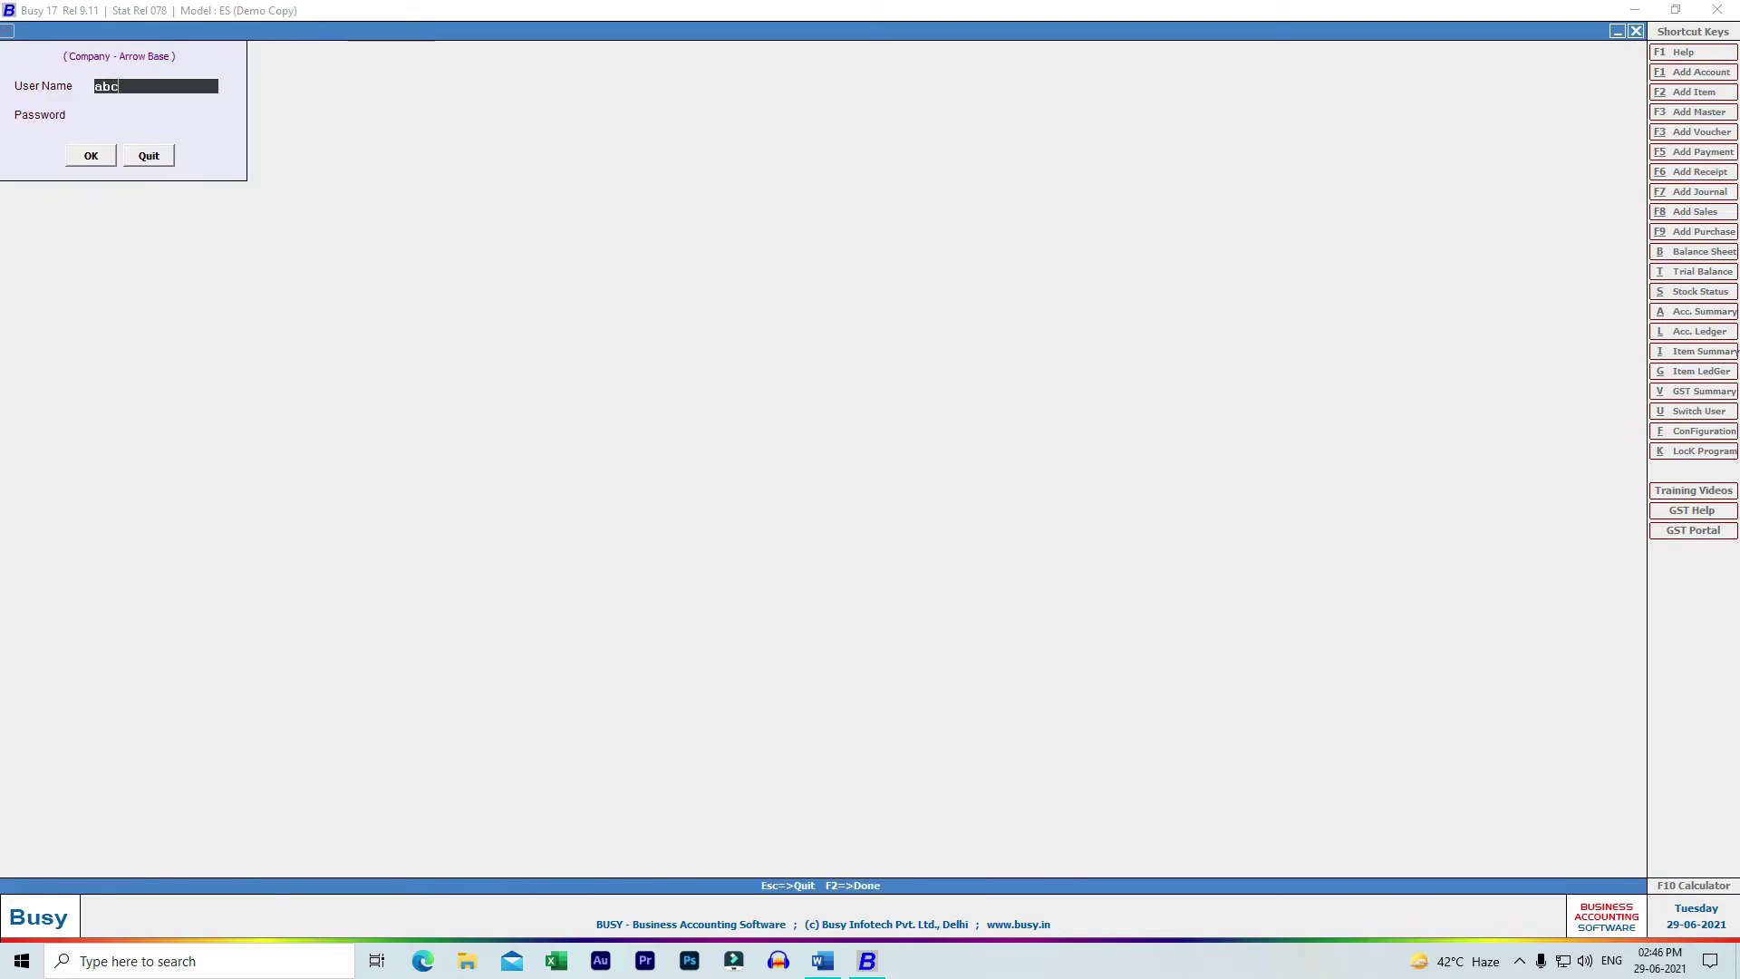
pyautogui.press('Return')
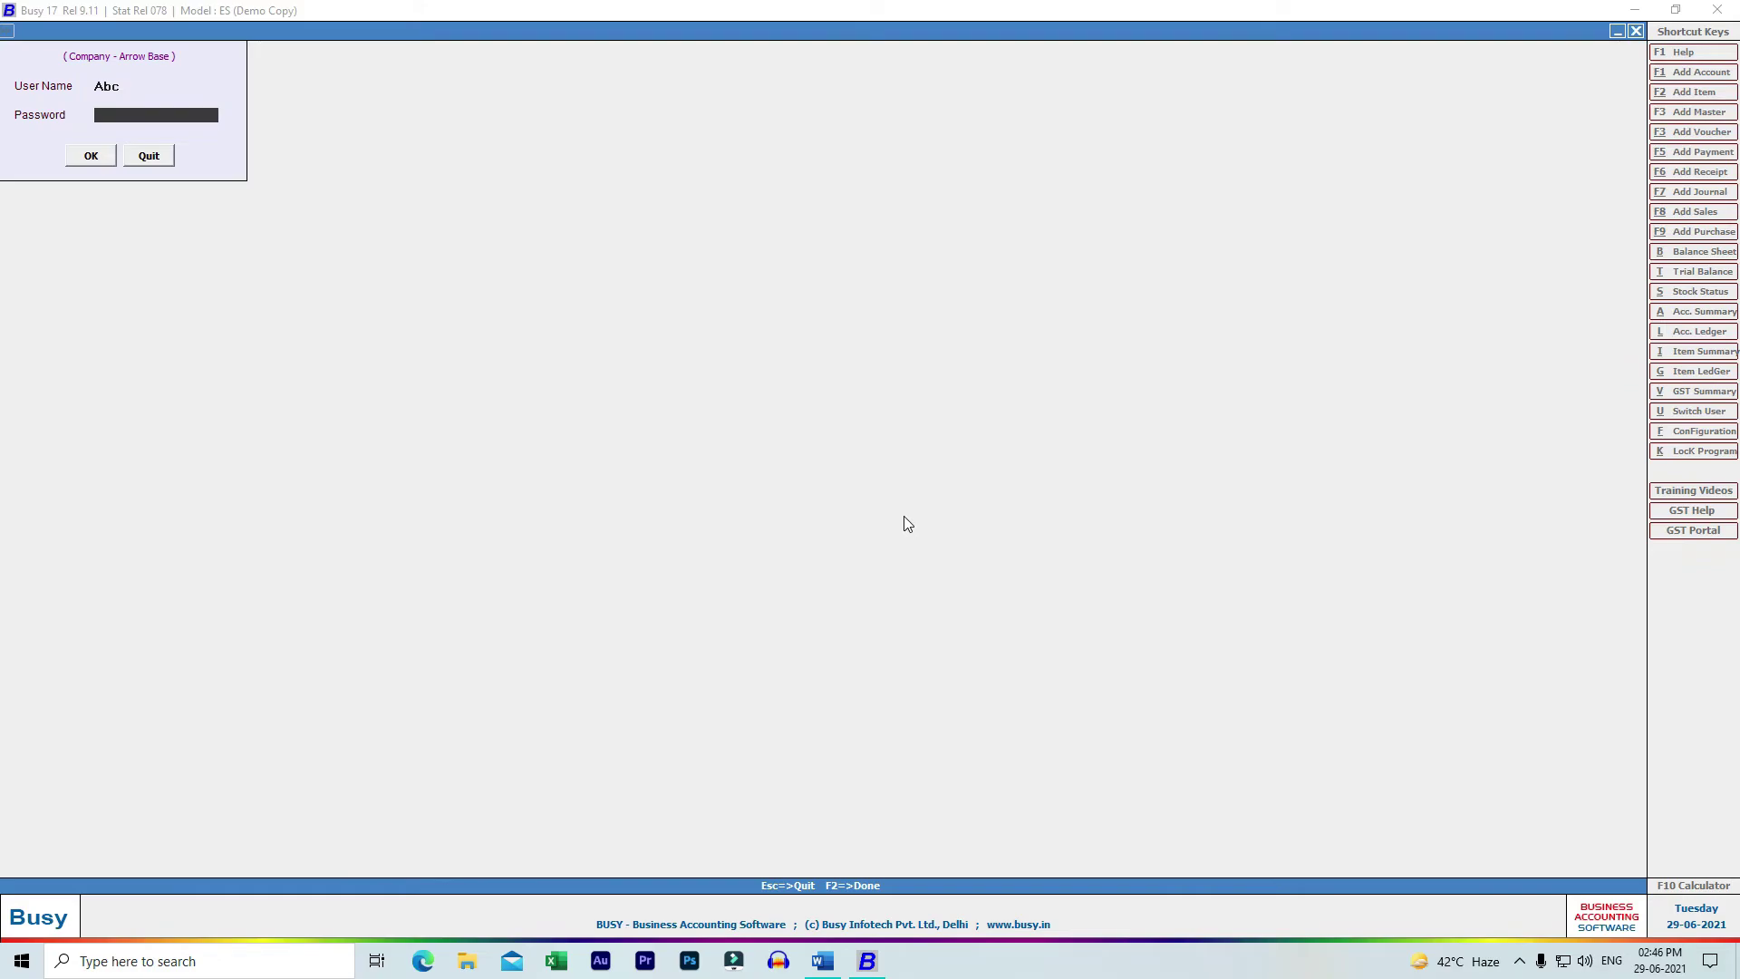
pyautogui.write('abc')
pyautogui.press('Return')
pyautogui.press('Return')
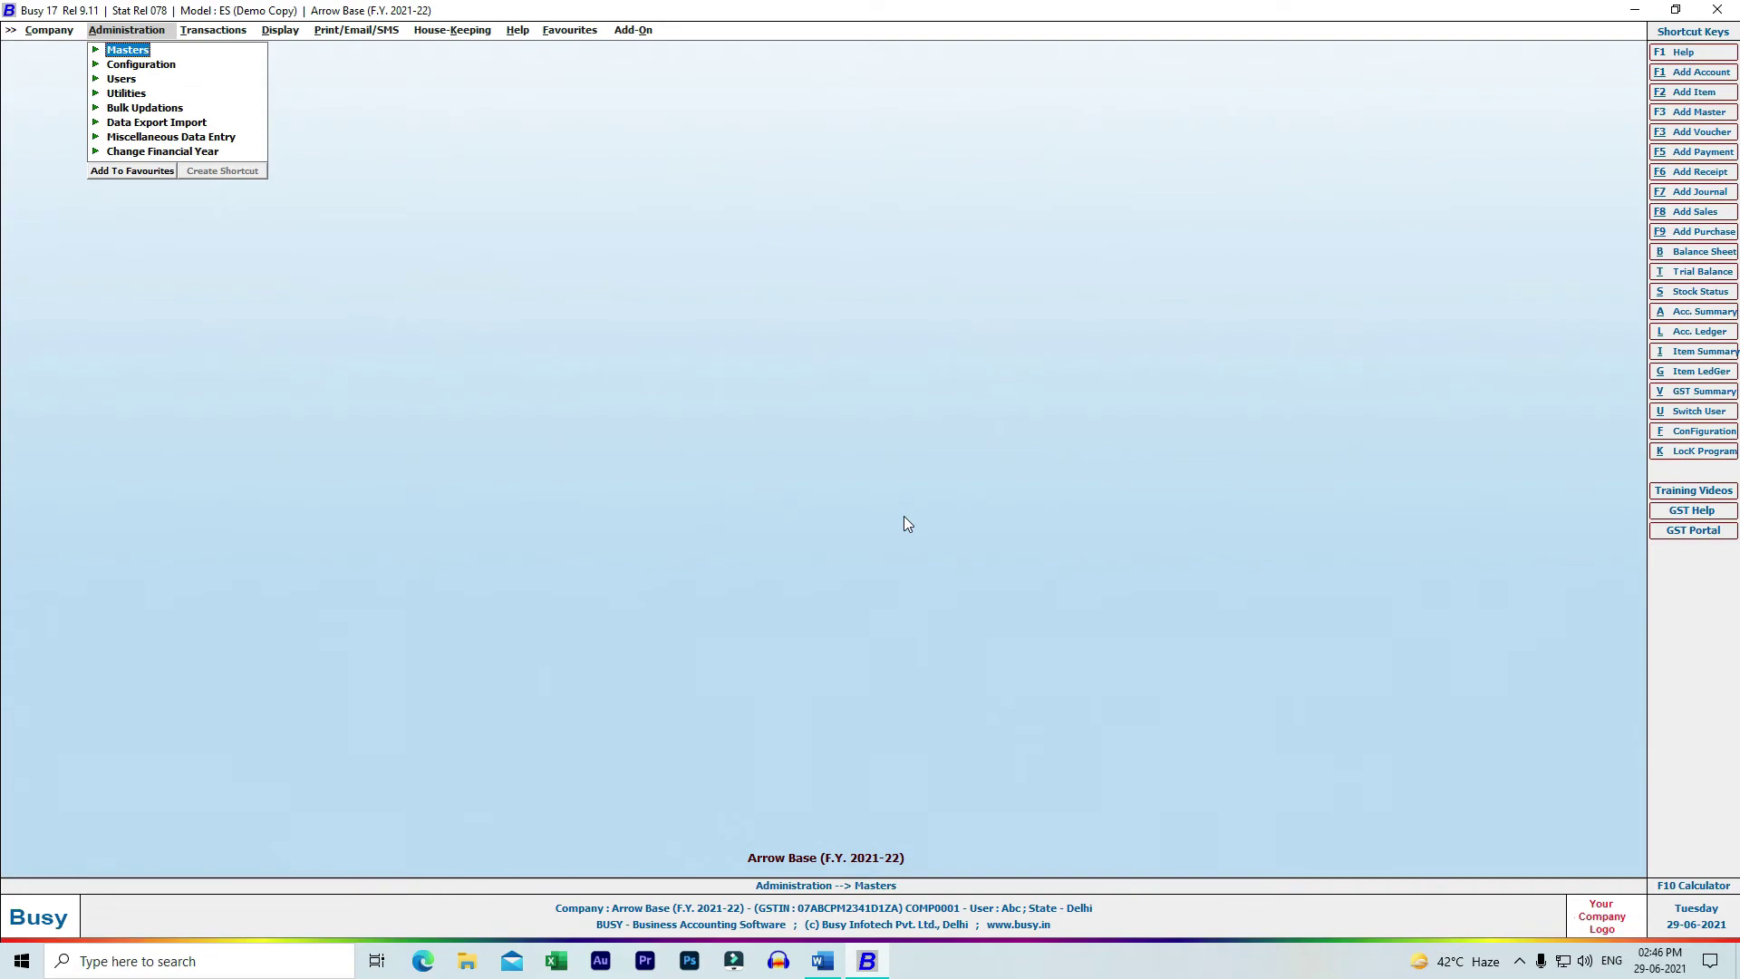
# - Close Arrow Base from the Company menu and move to Delete Company/Single F.Y
pyautogui.press('Left')
pyautogui.press('Left')
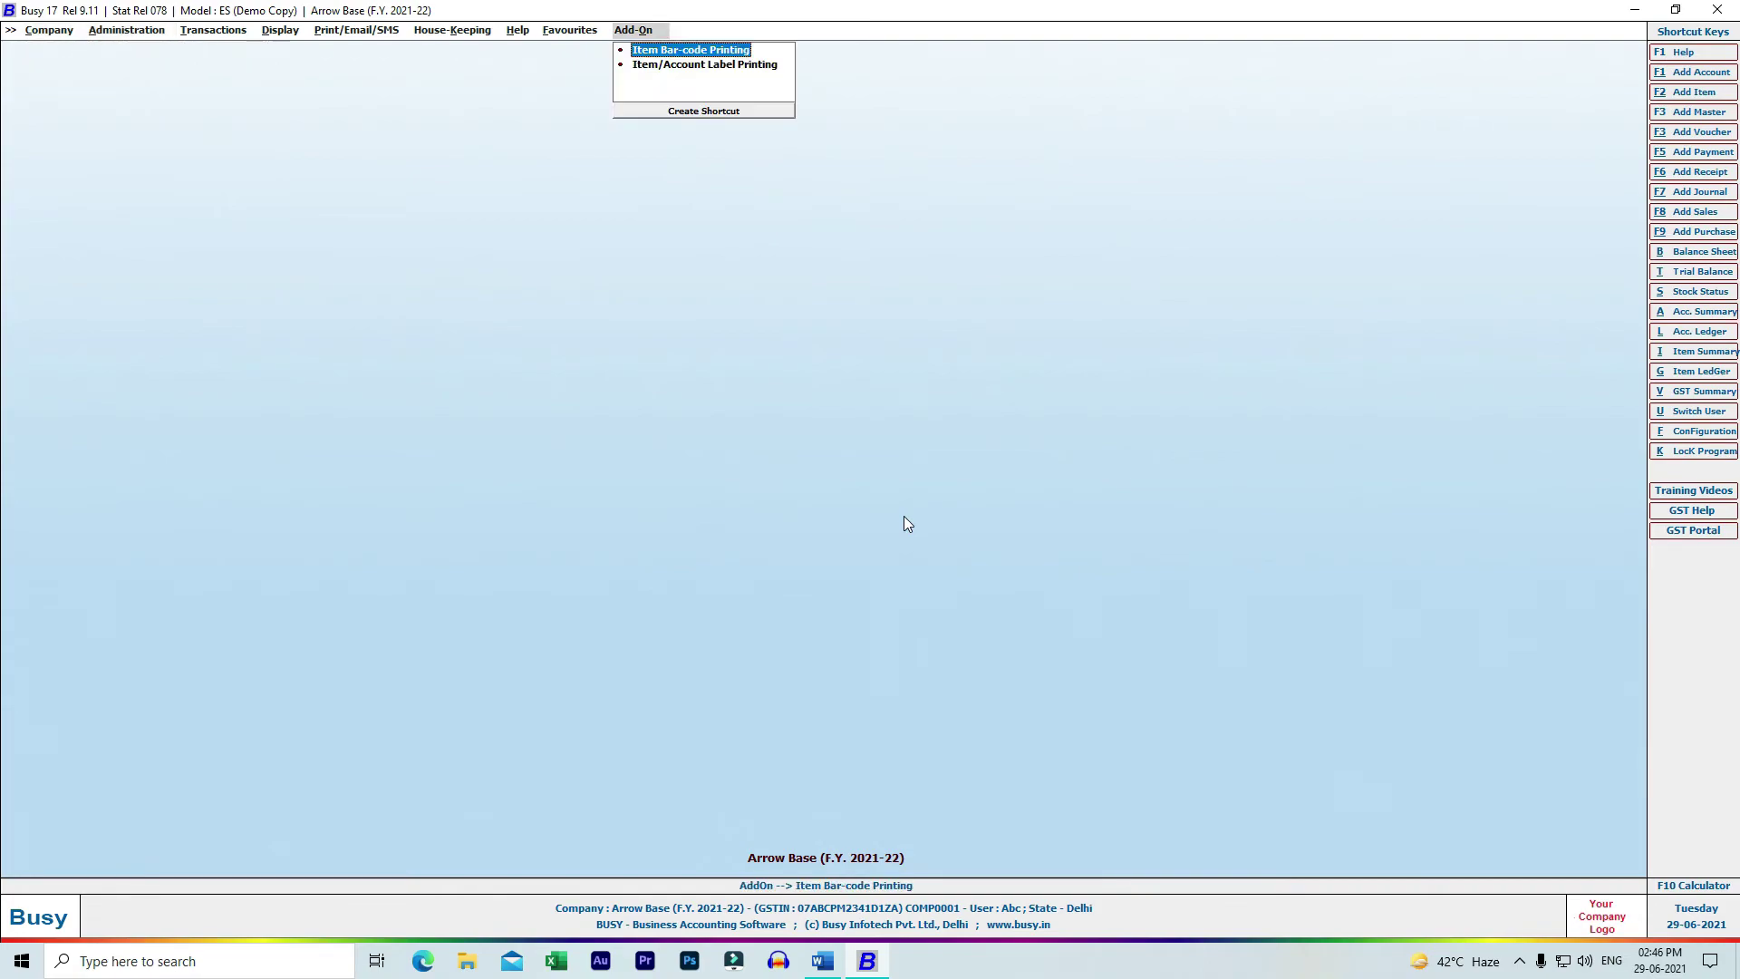
pyautogui.press('Right')
pyautogui.press('Right')
pyautogui.press('Left')
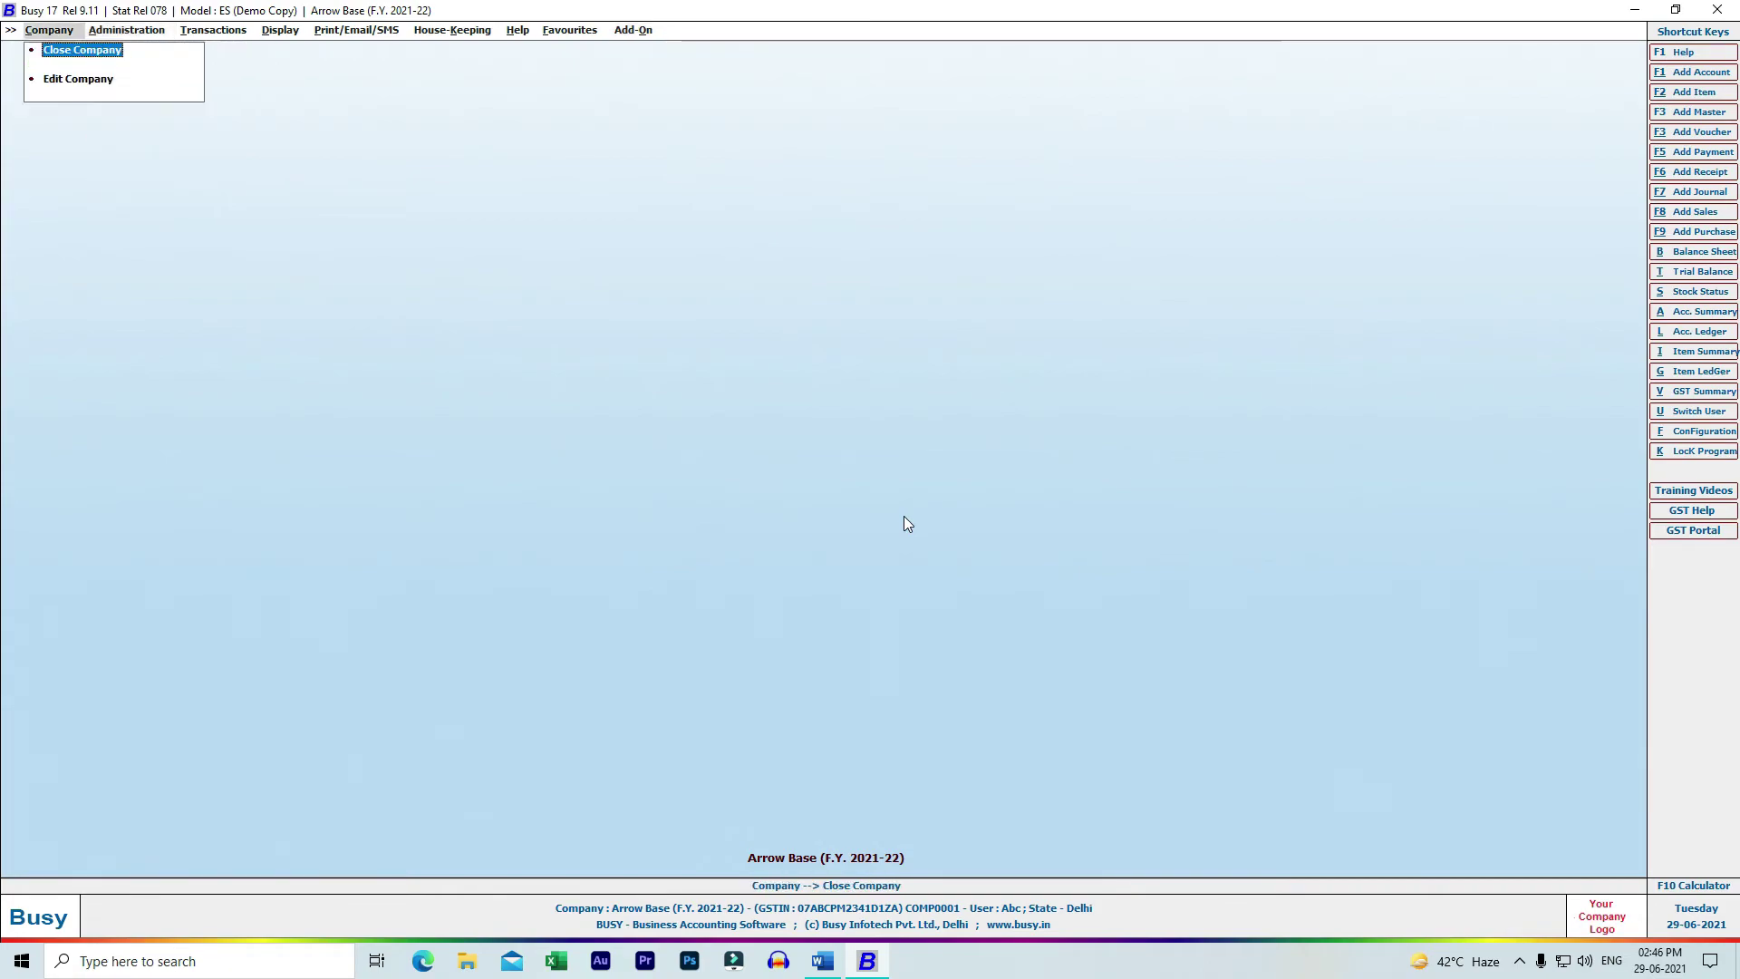
pyautogui.press('Return')
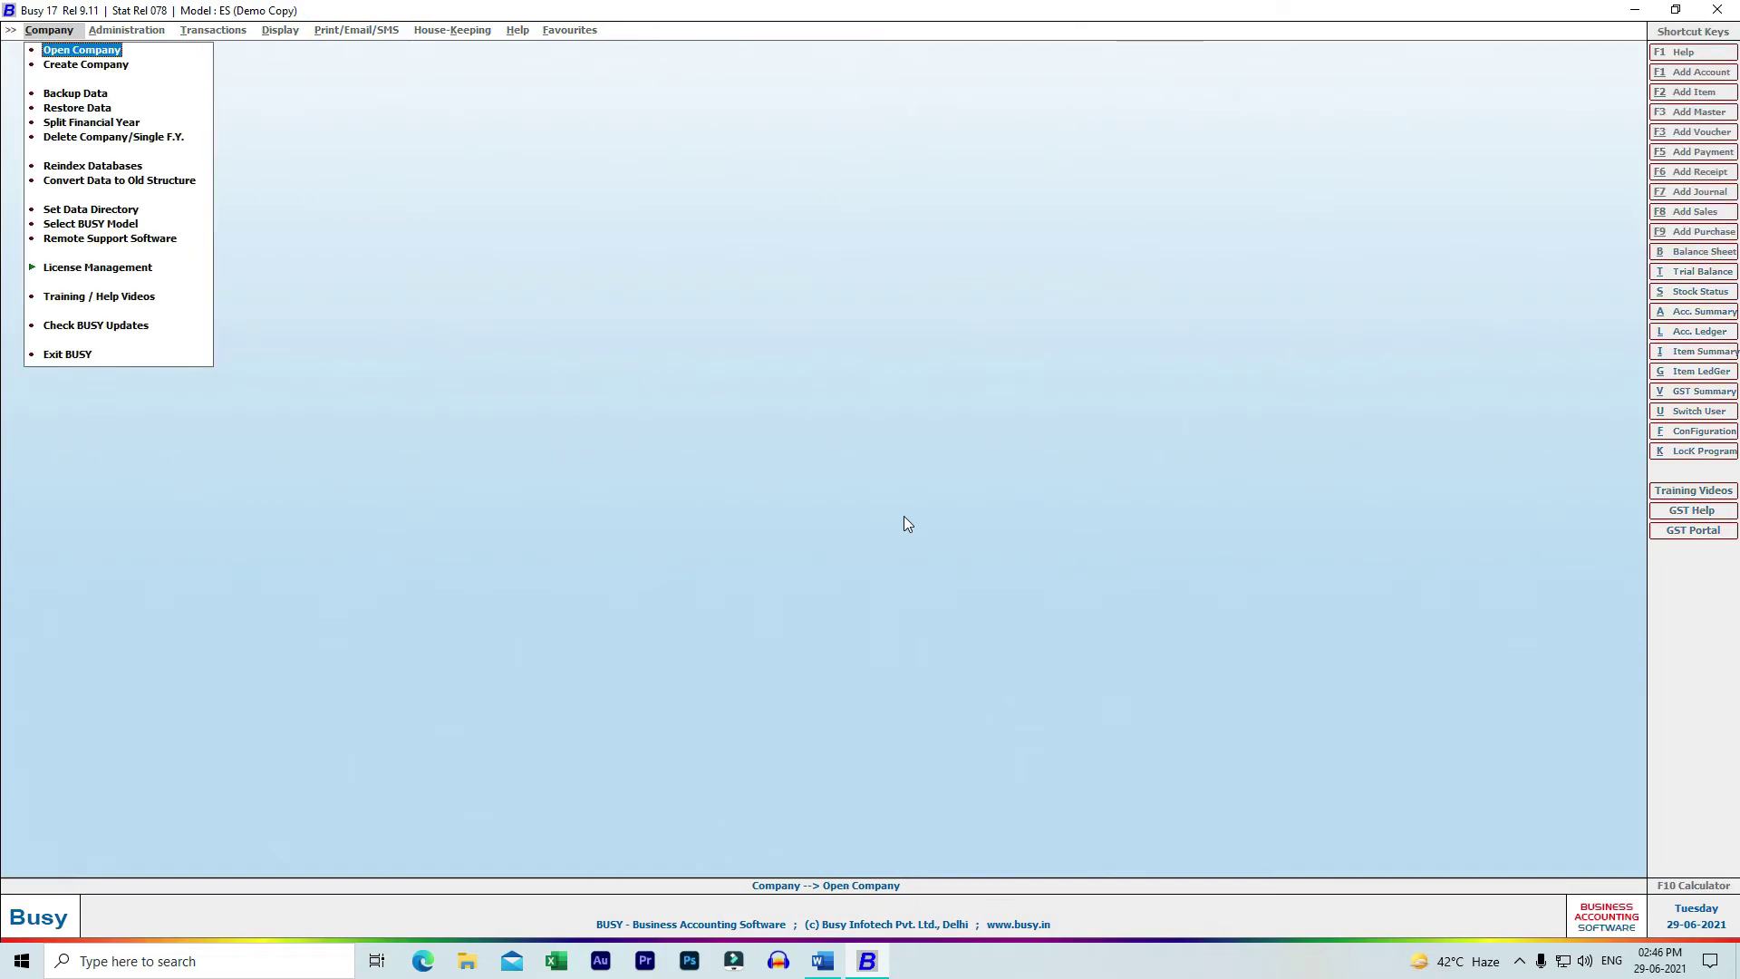
pyautogui.press('Down')
pyautogui.press('Down')
pyautogui.press('Down')
pyautogui.press('Down')
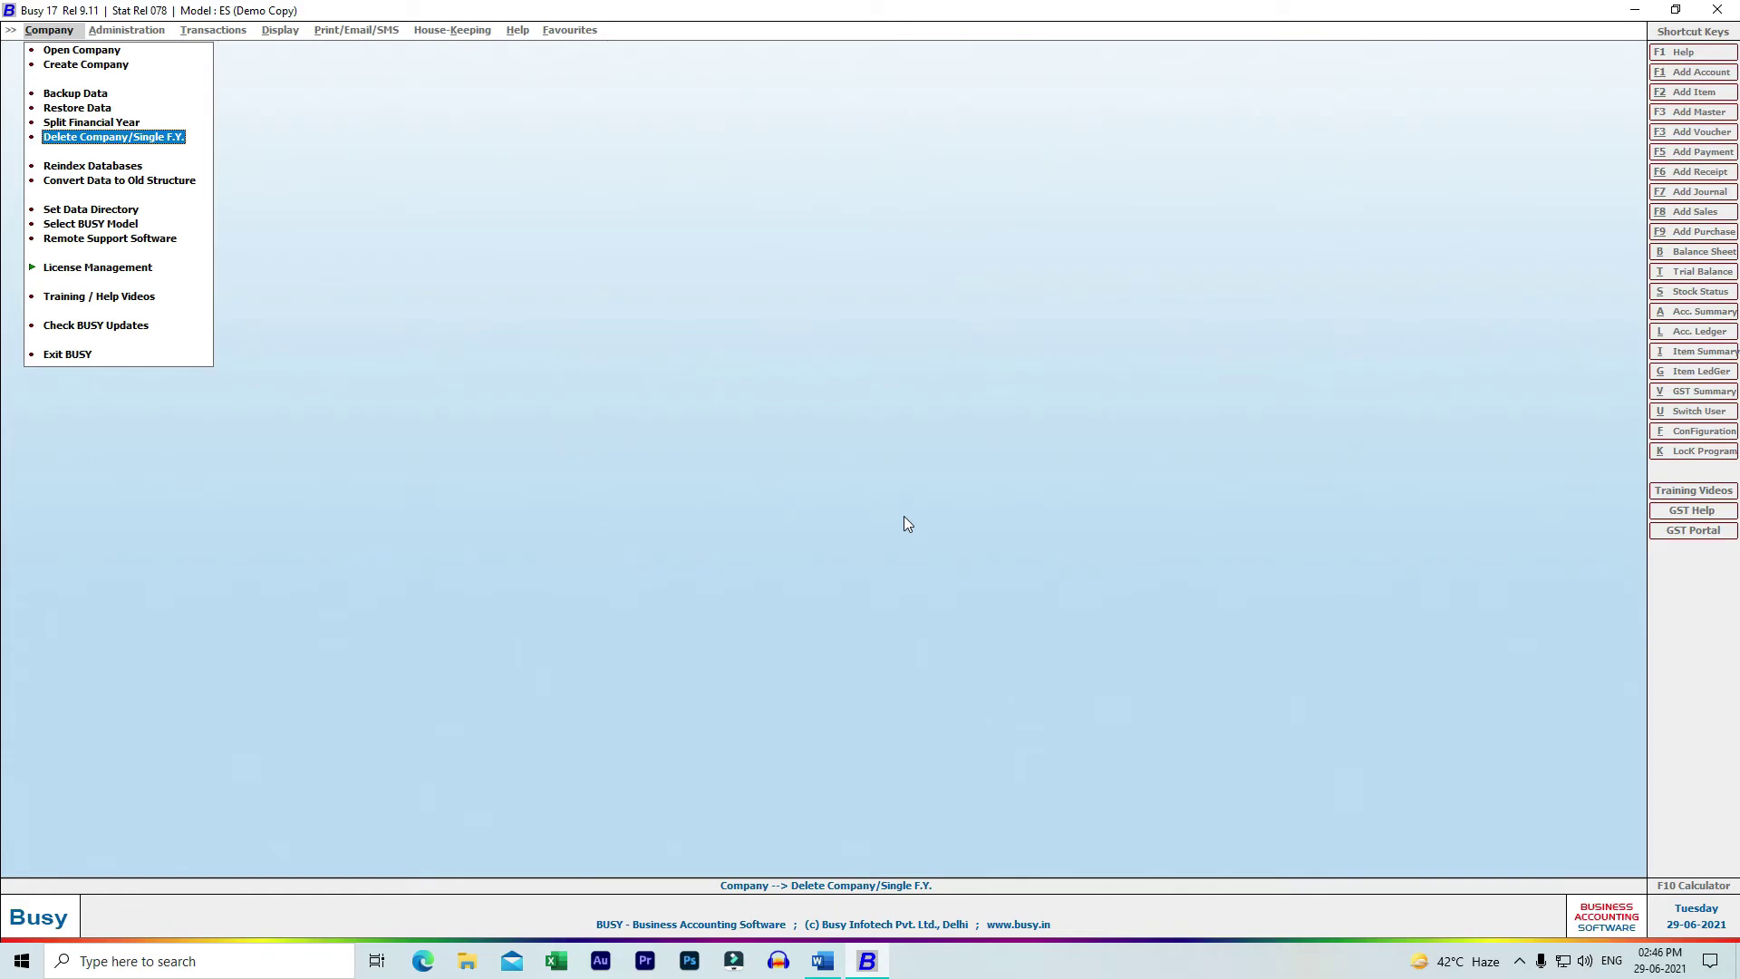
# - Pick Arrow Base for deletion, enter the superuser name and password, and choose Complete Company deletion
pyautogui.press('Return')
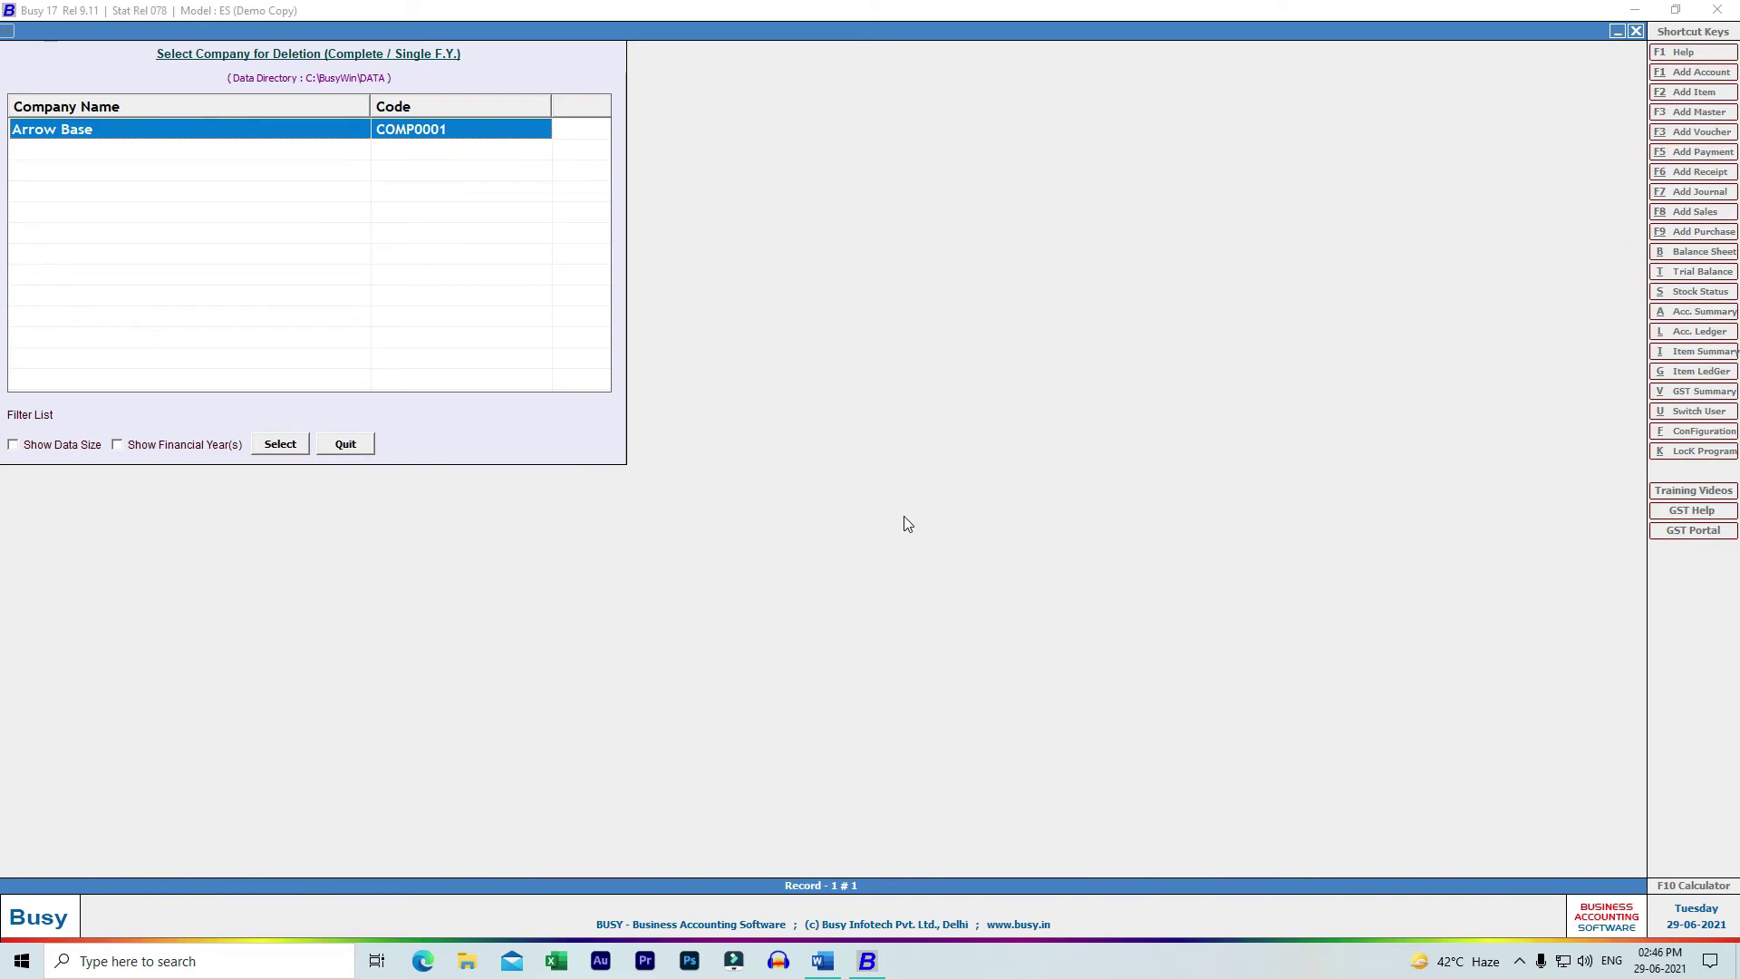
pyautogui.press('Return')
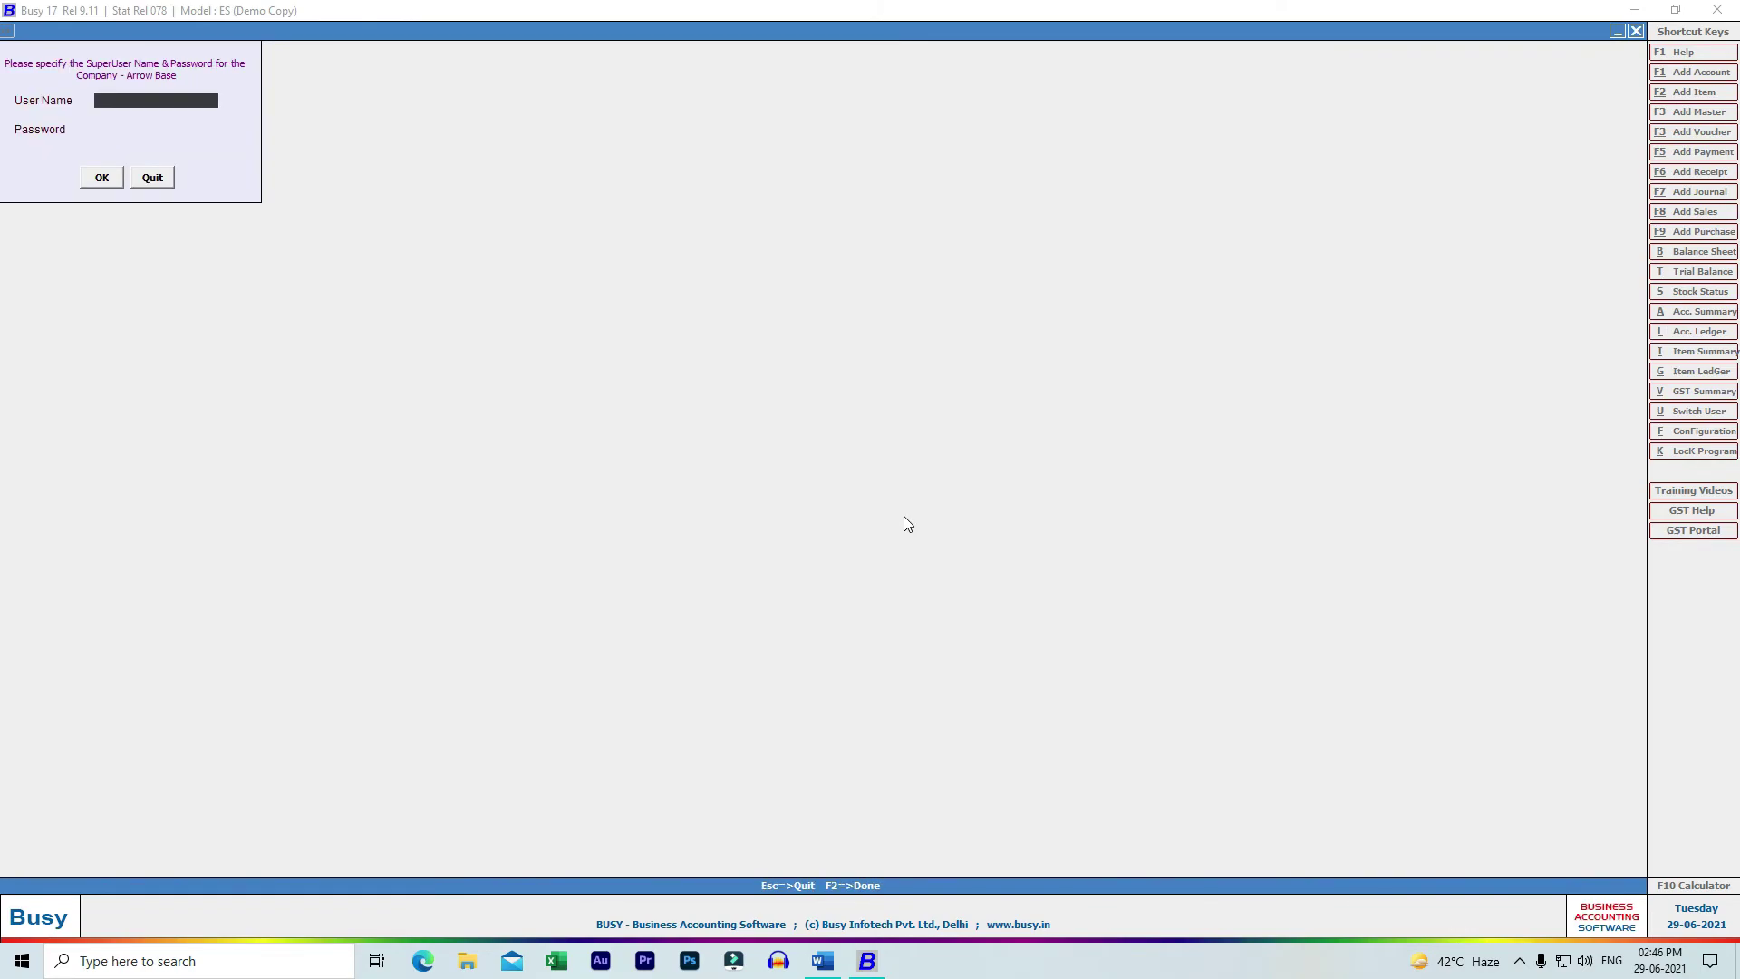
pyautogui.write('abc')
pyautogui.press('Return')
pyautogui.write('****')
pyautogui.press('Return')
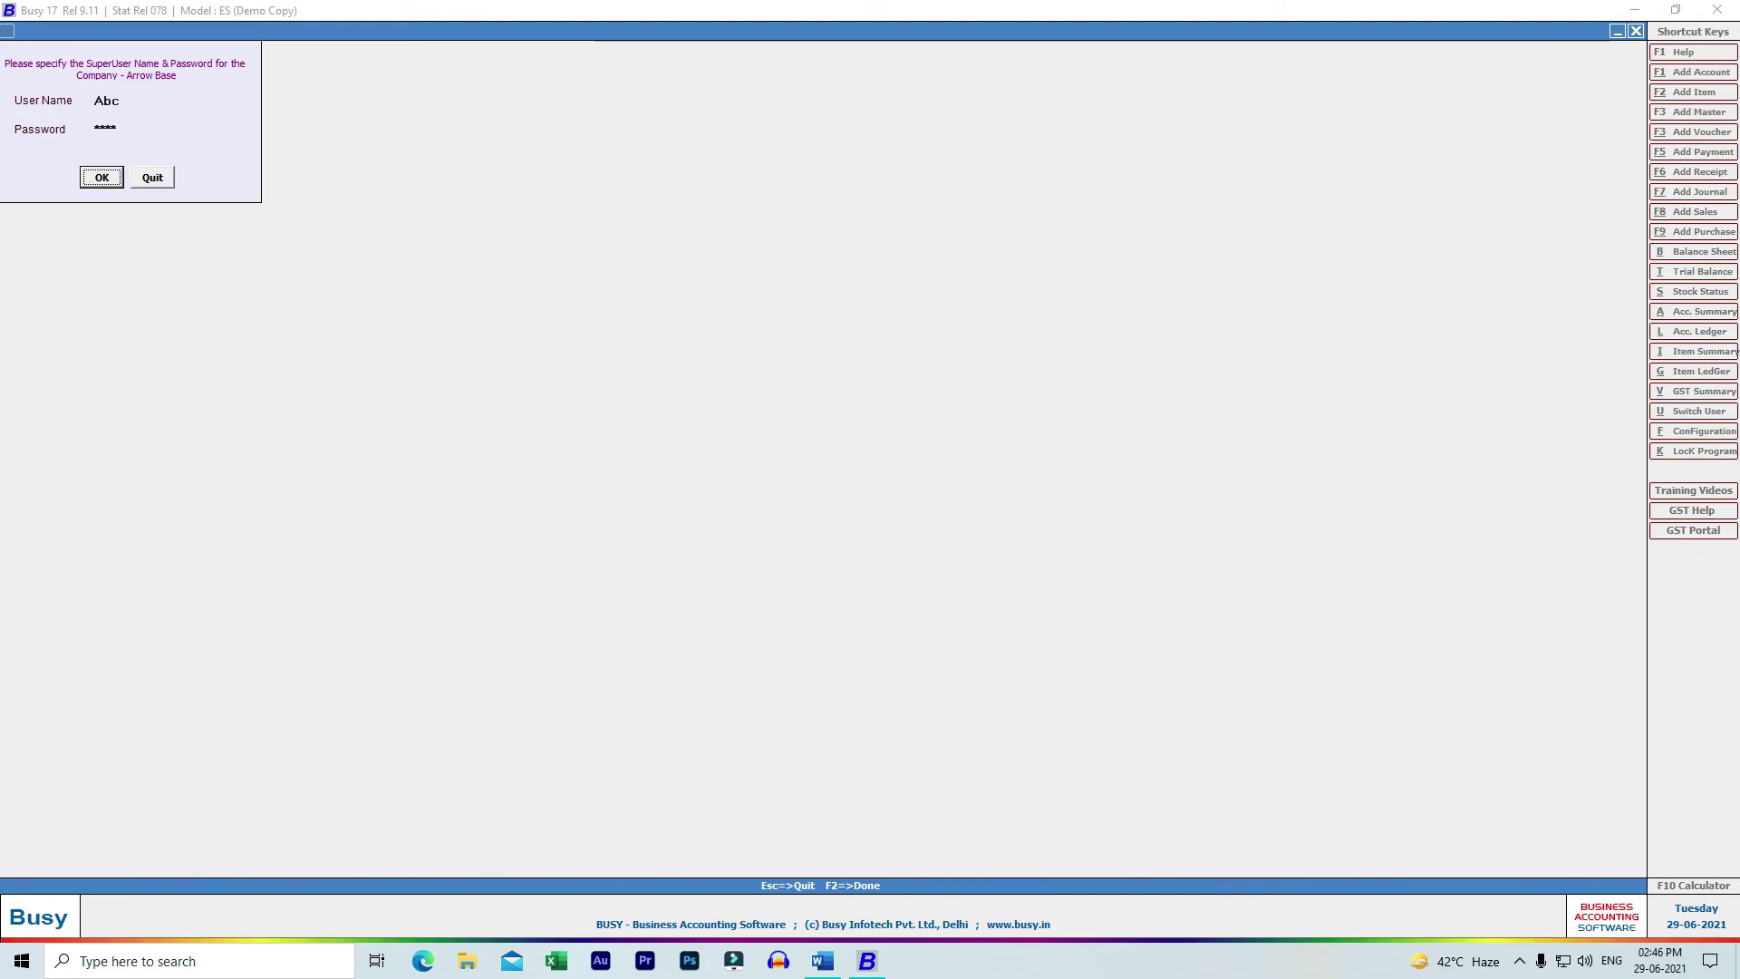
pyautogui.press('Return')
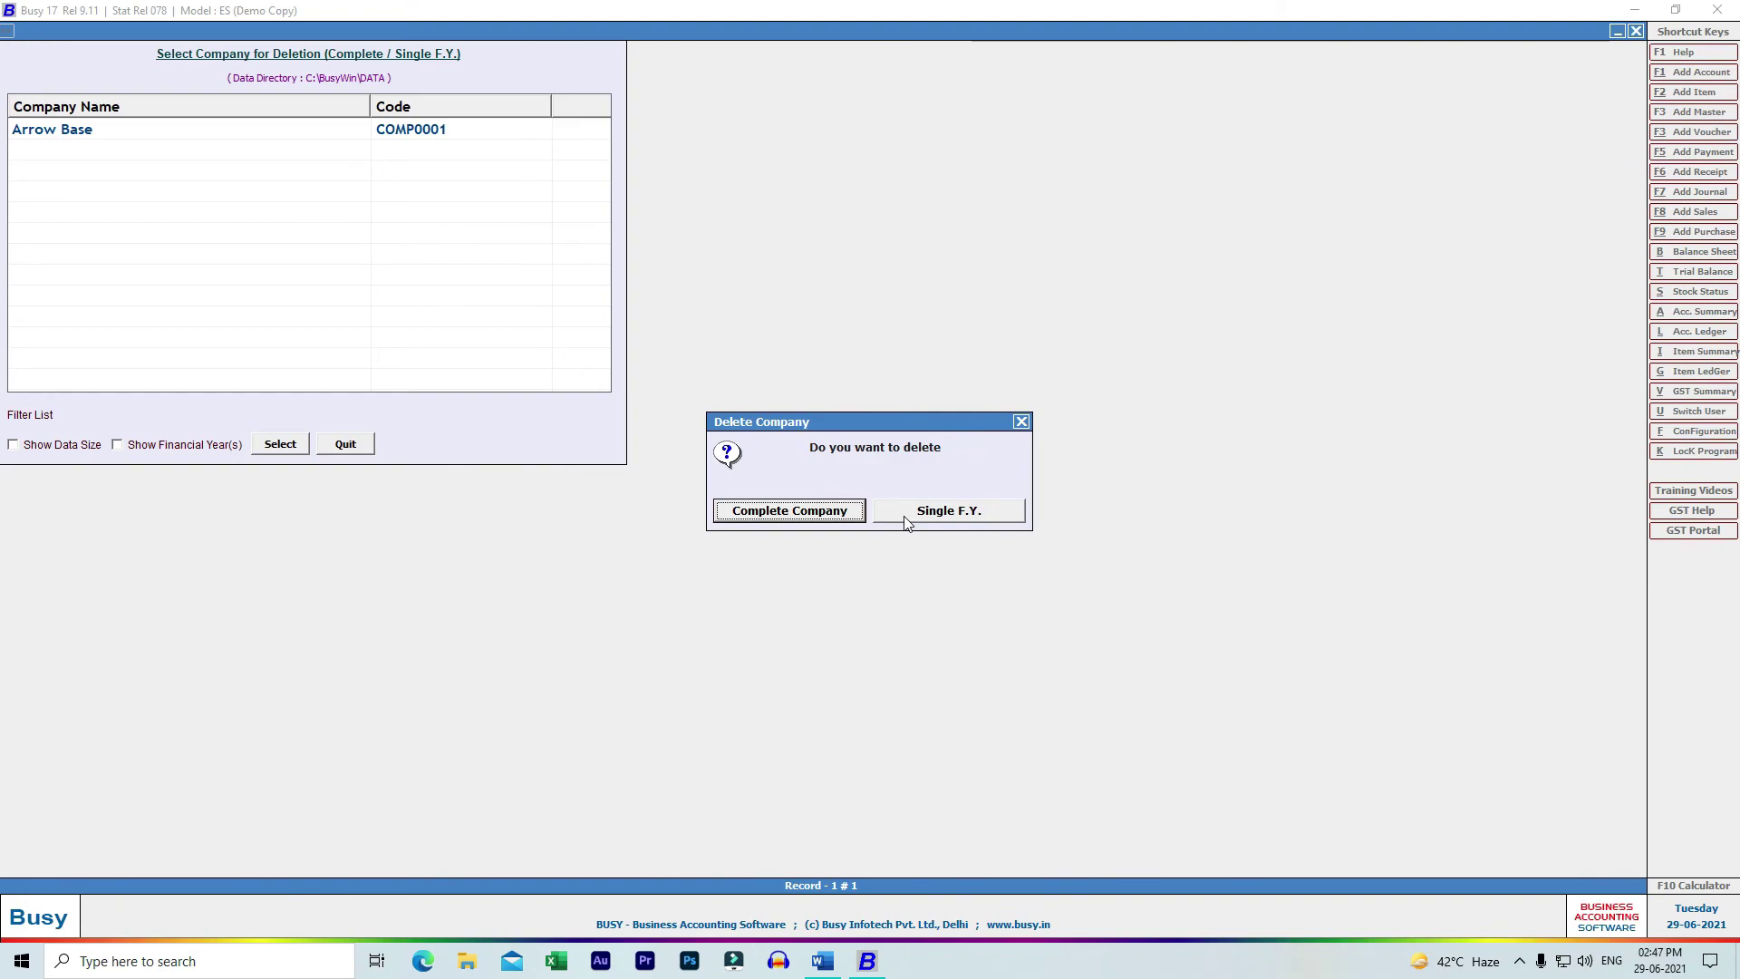
pyautogui.press('Return')
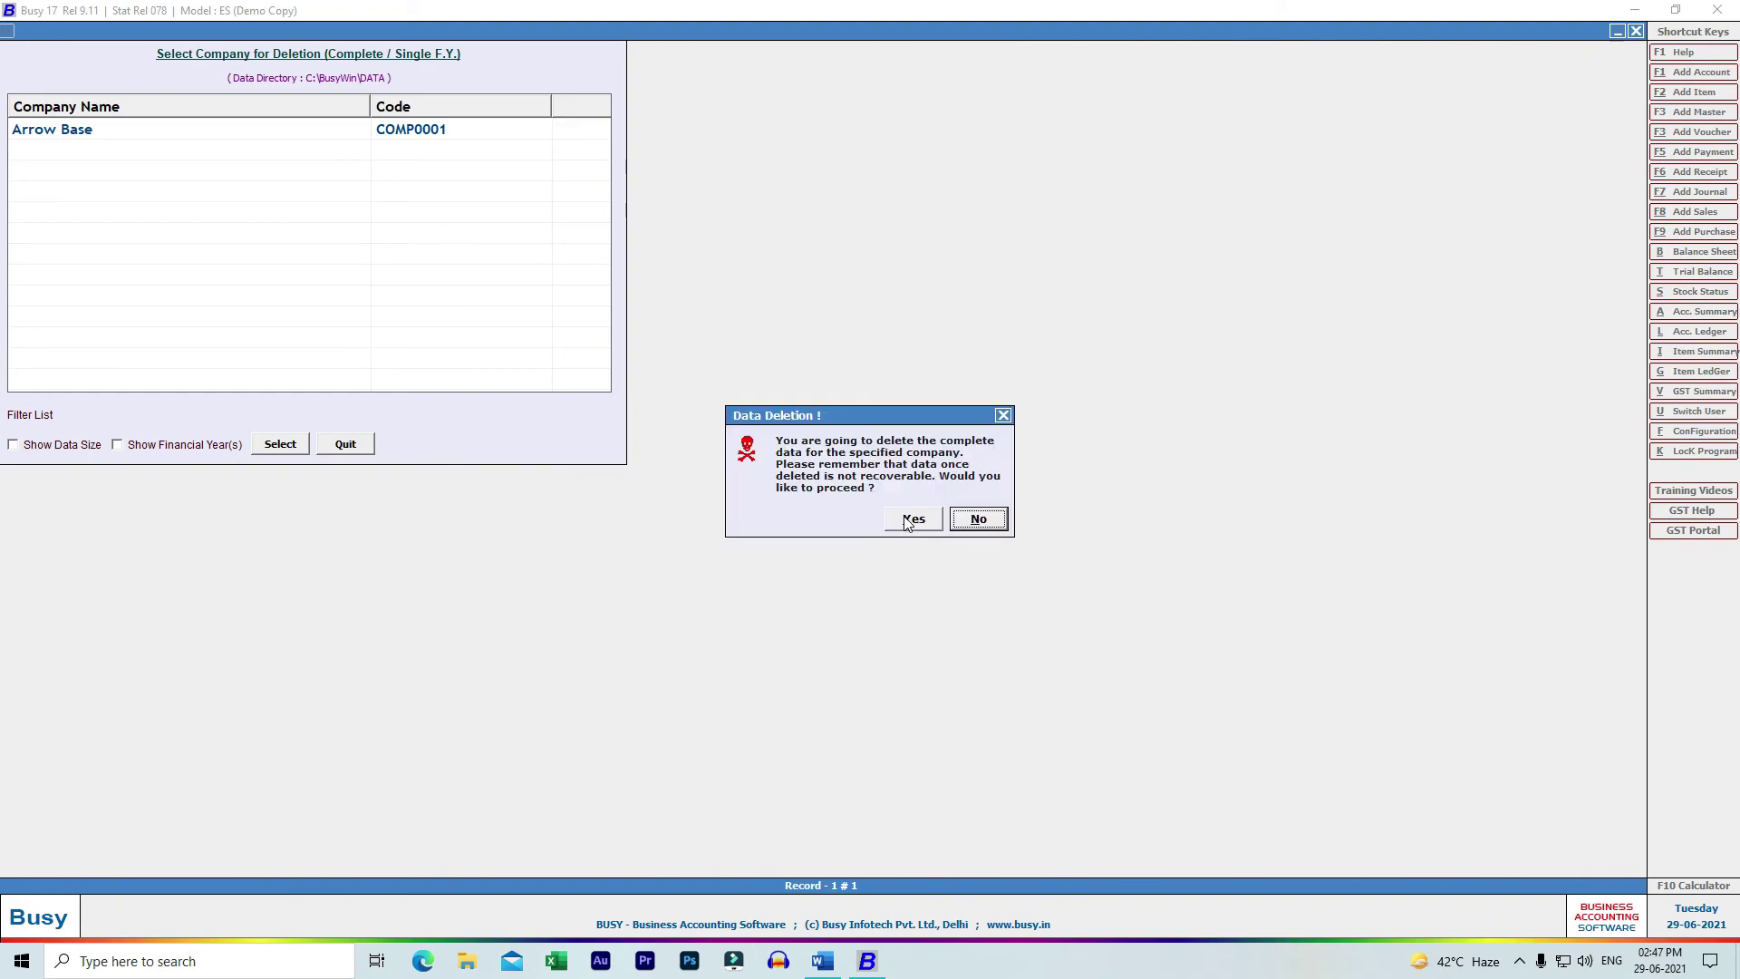
pyautogui.click(910, 519)
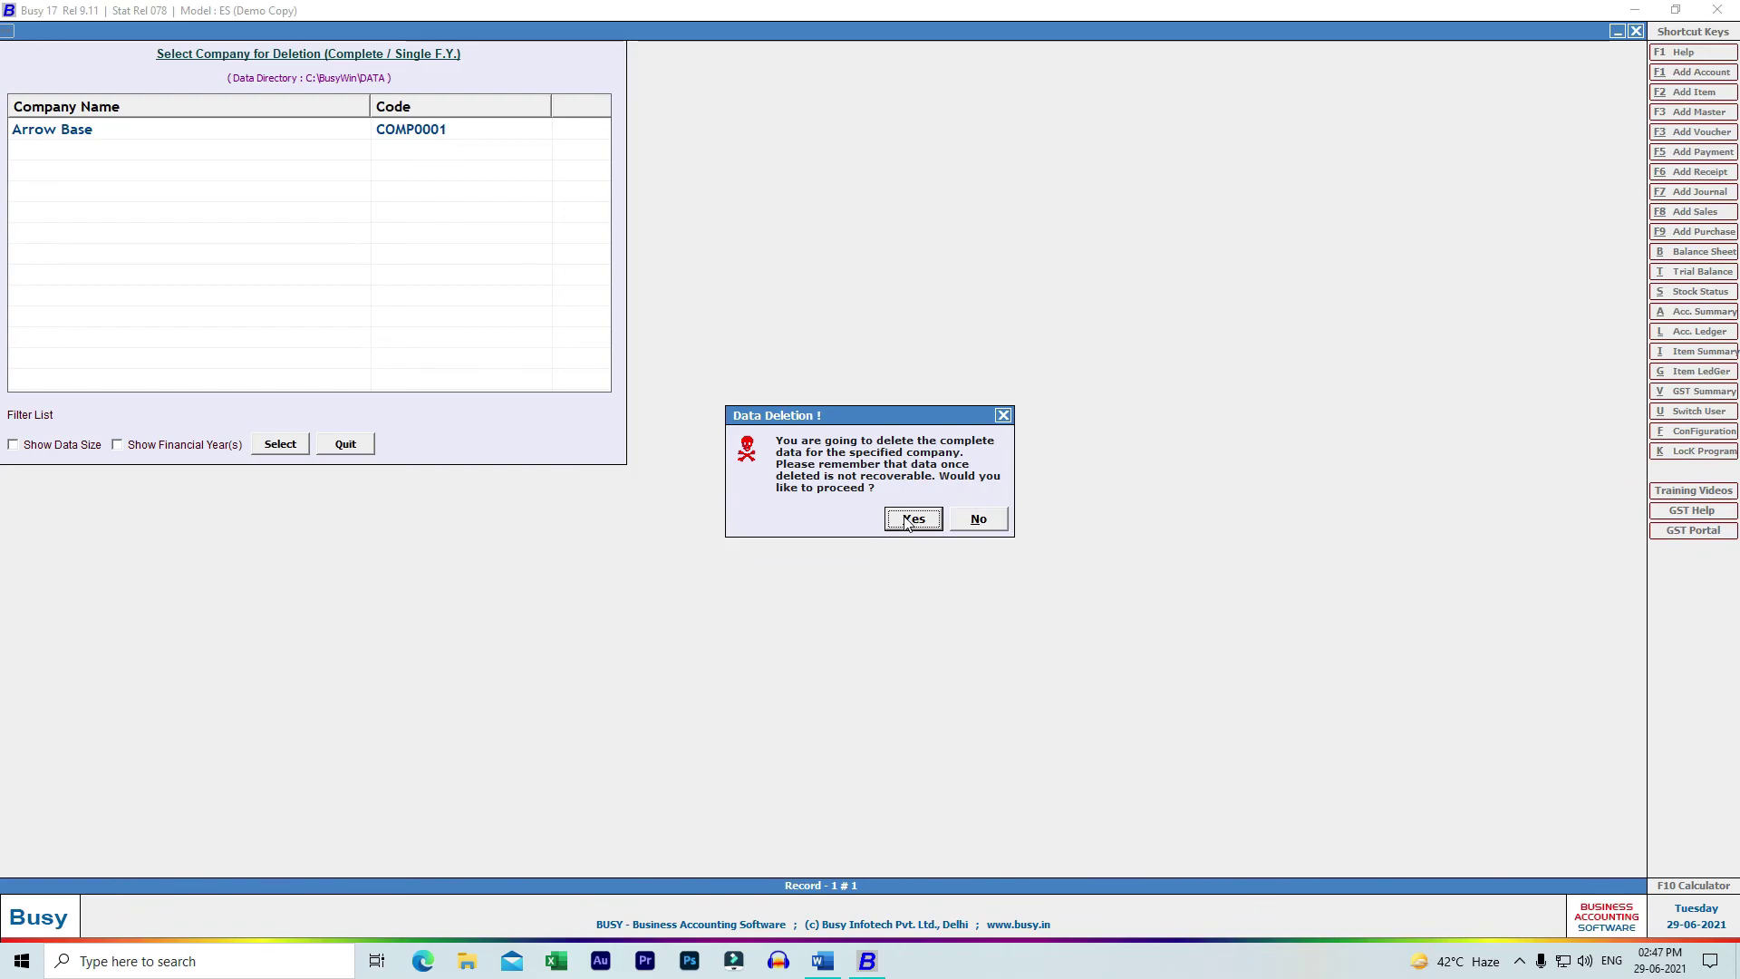
# - Confirm the permanent deletion of Arrow Base, then open the company list showing no companies
pyautogui.press('Return')
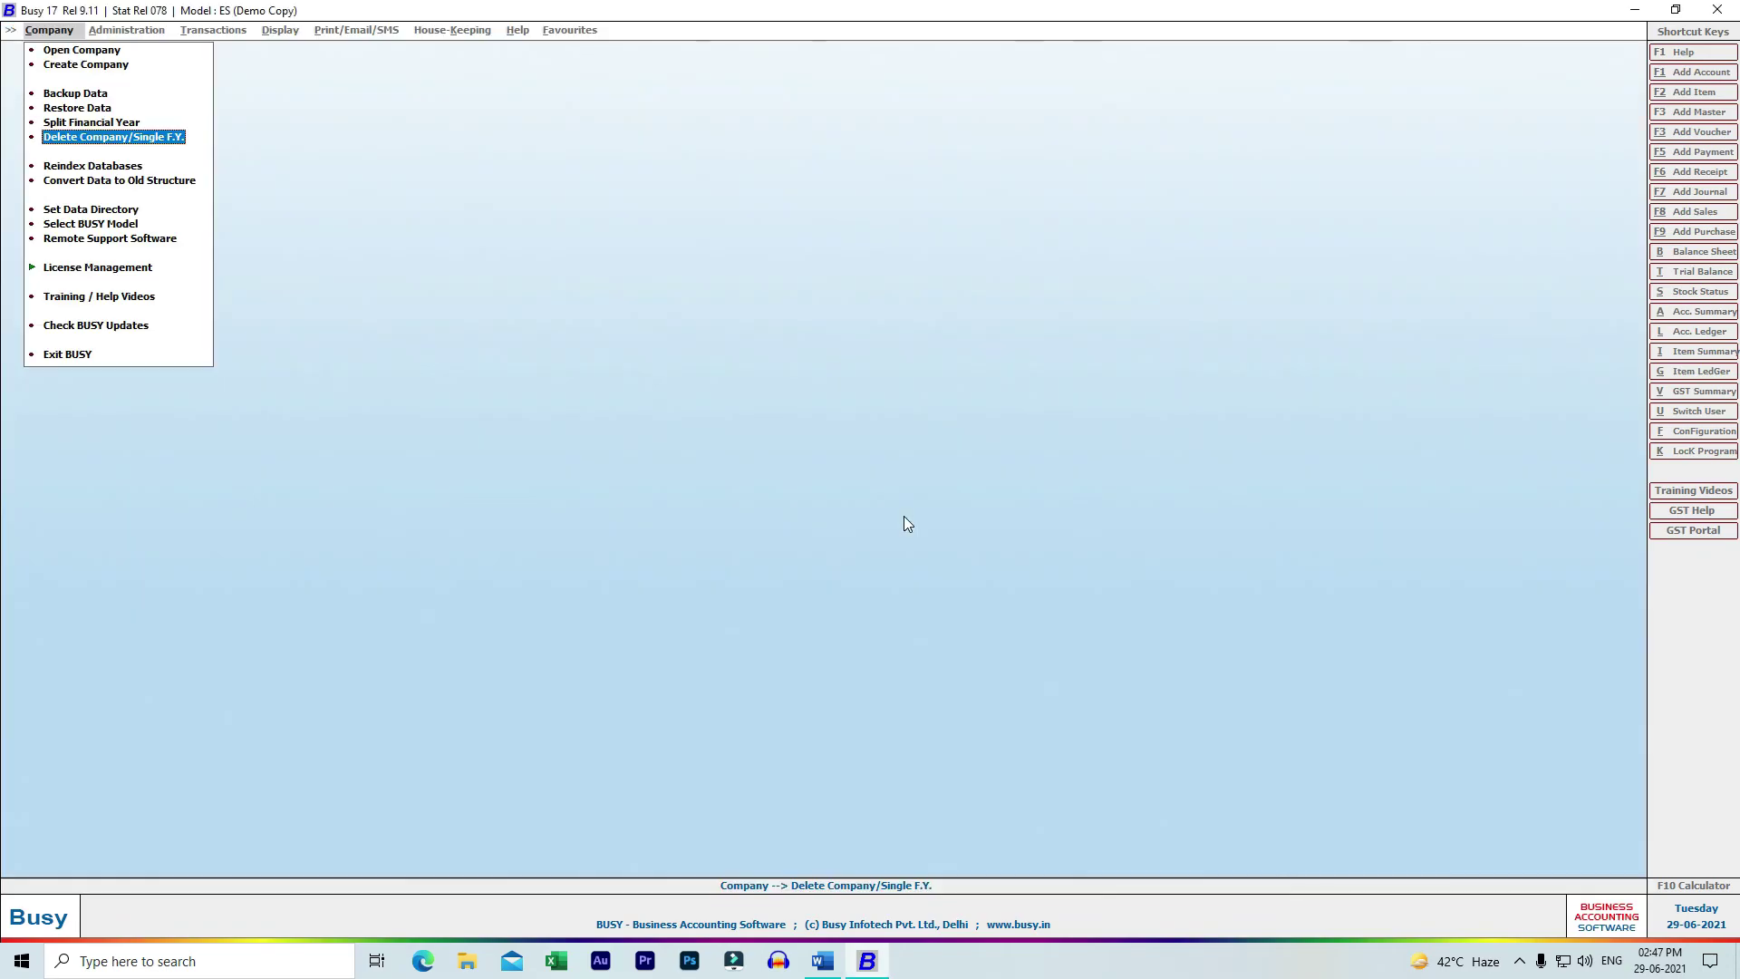
pyautogui.press('Up')
pyautogui.press('Up')
pyautogui.press('Up')
pyautogui.press('Up')
pyautogui.press('Up')
pyautogui.press('Up')
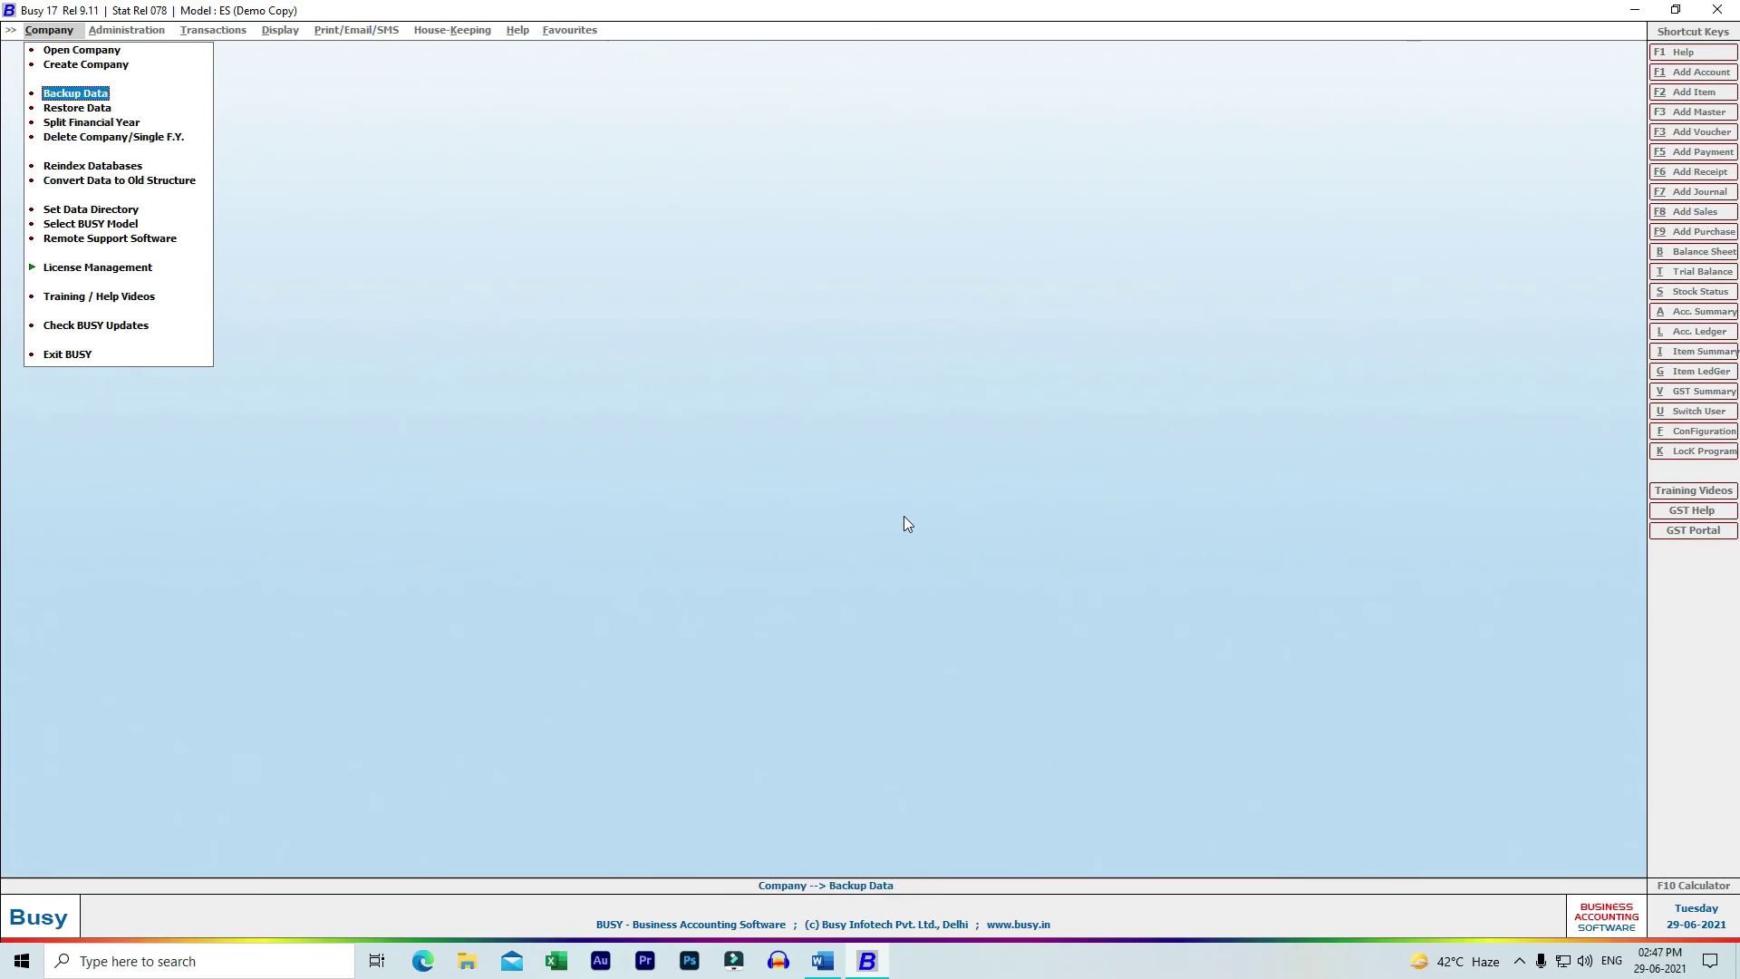
pyautogui.press('Down')
pyautogui.press('Return')
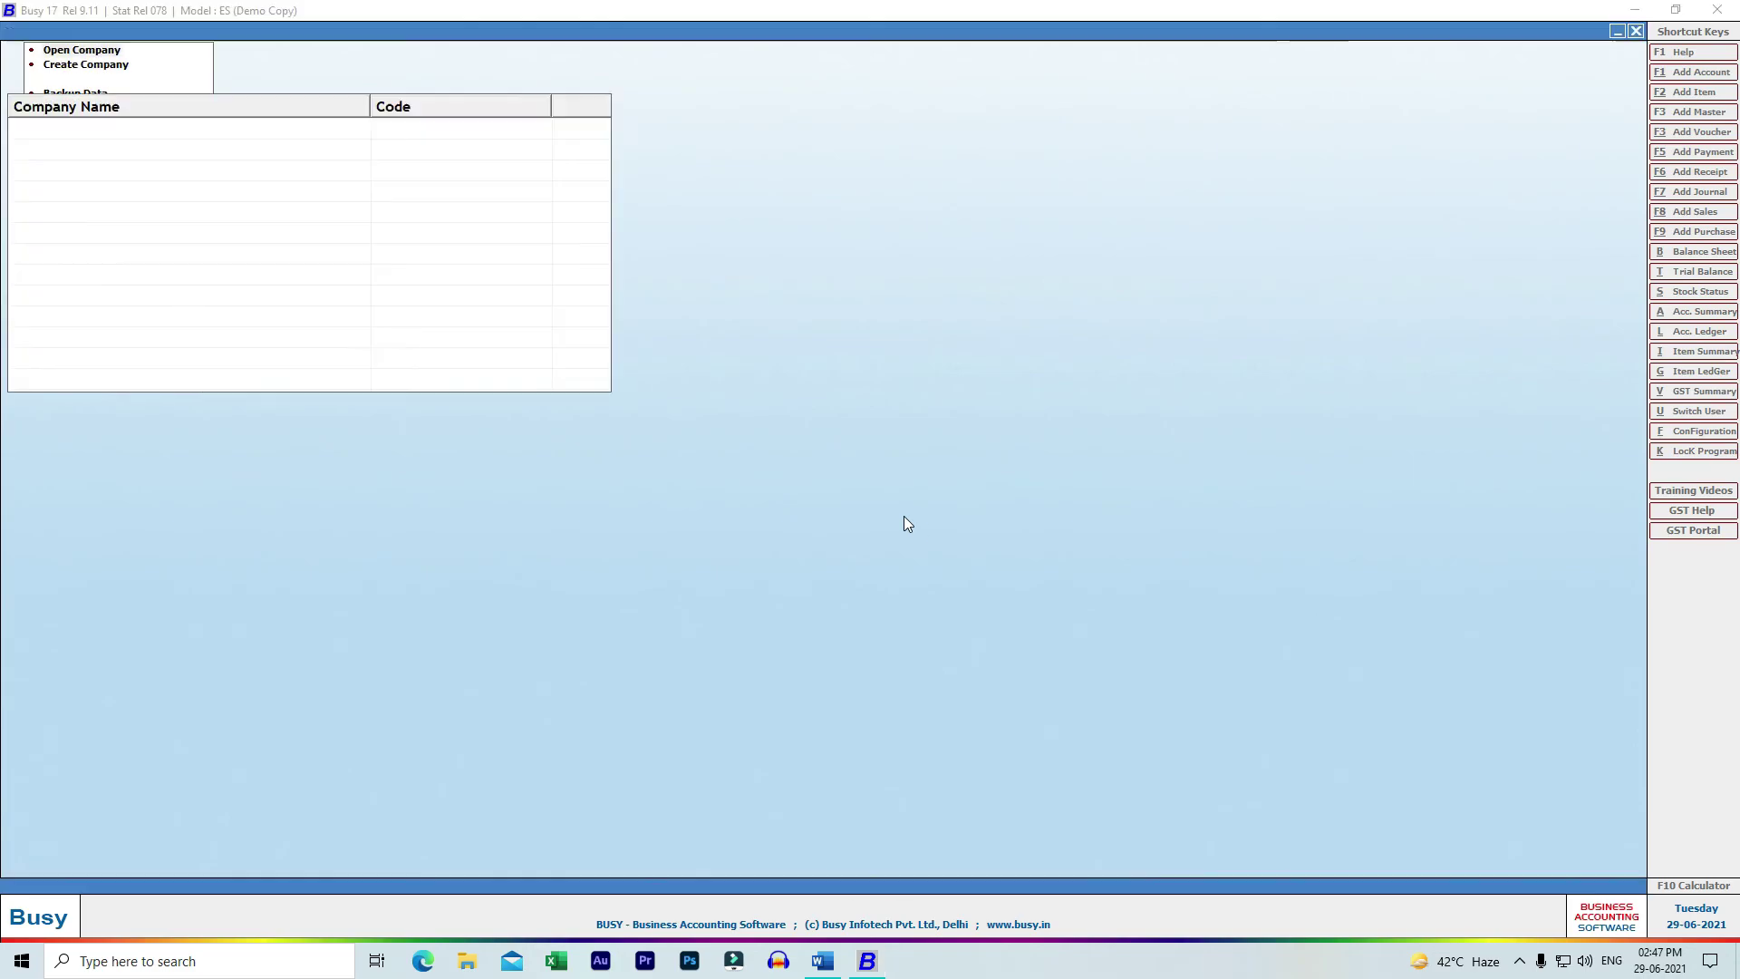